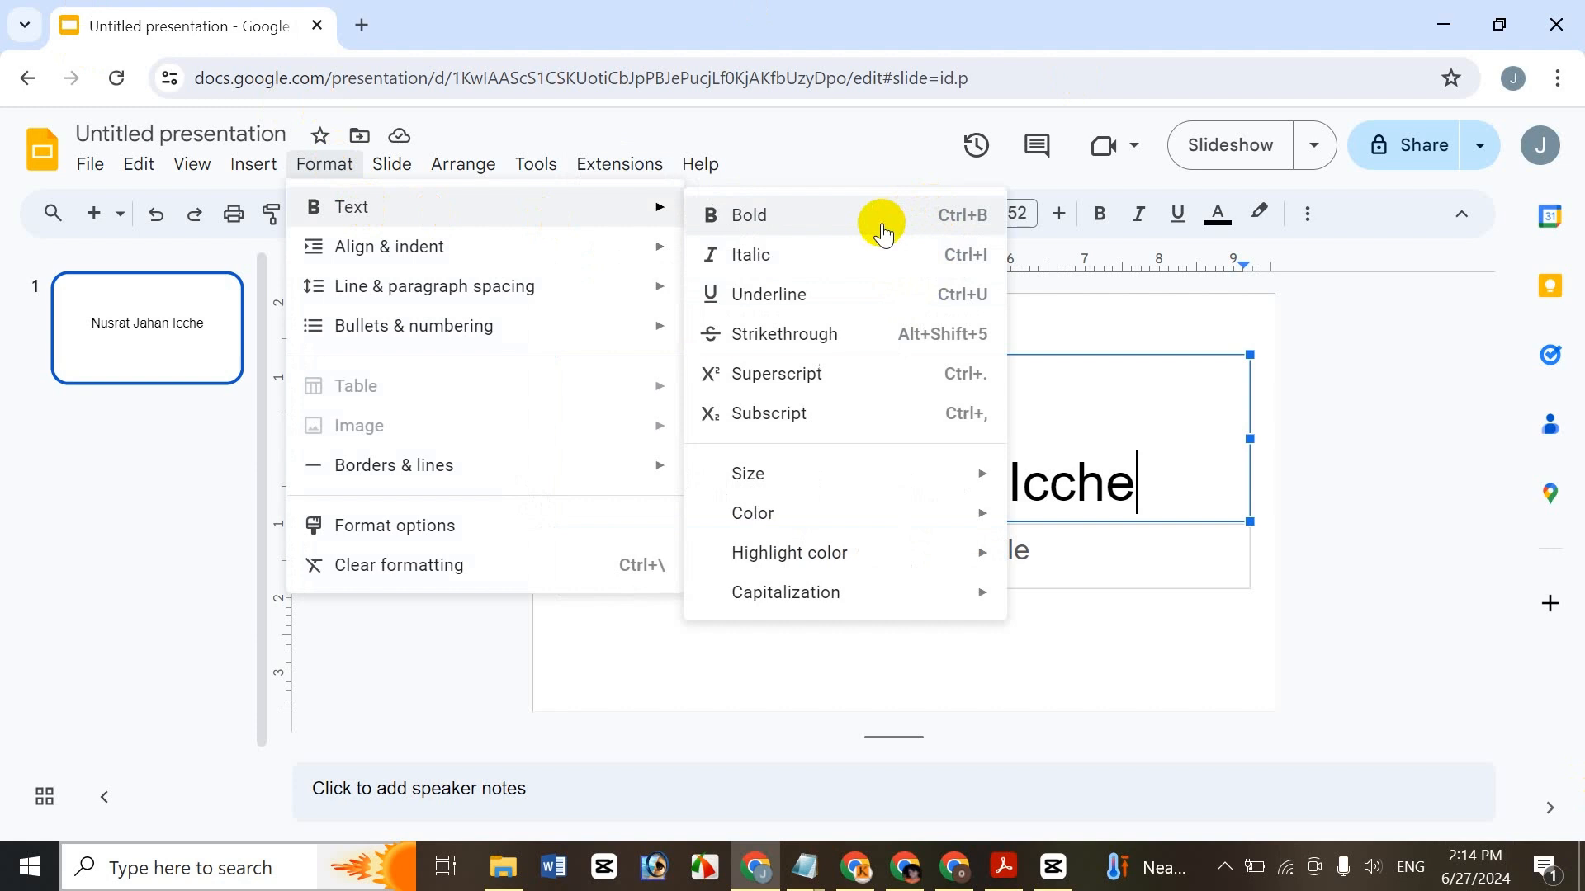
left_click(880, 224)
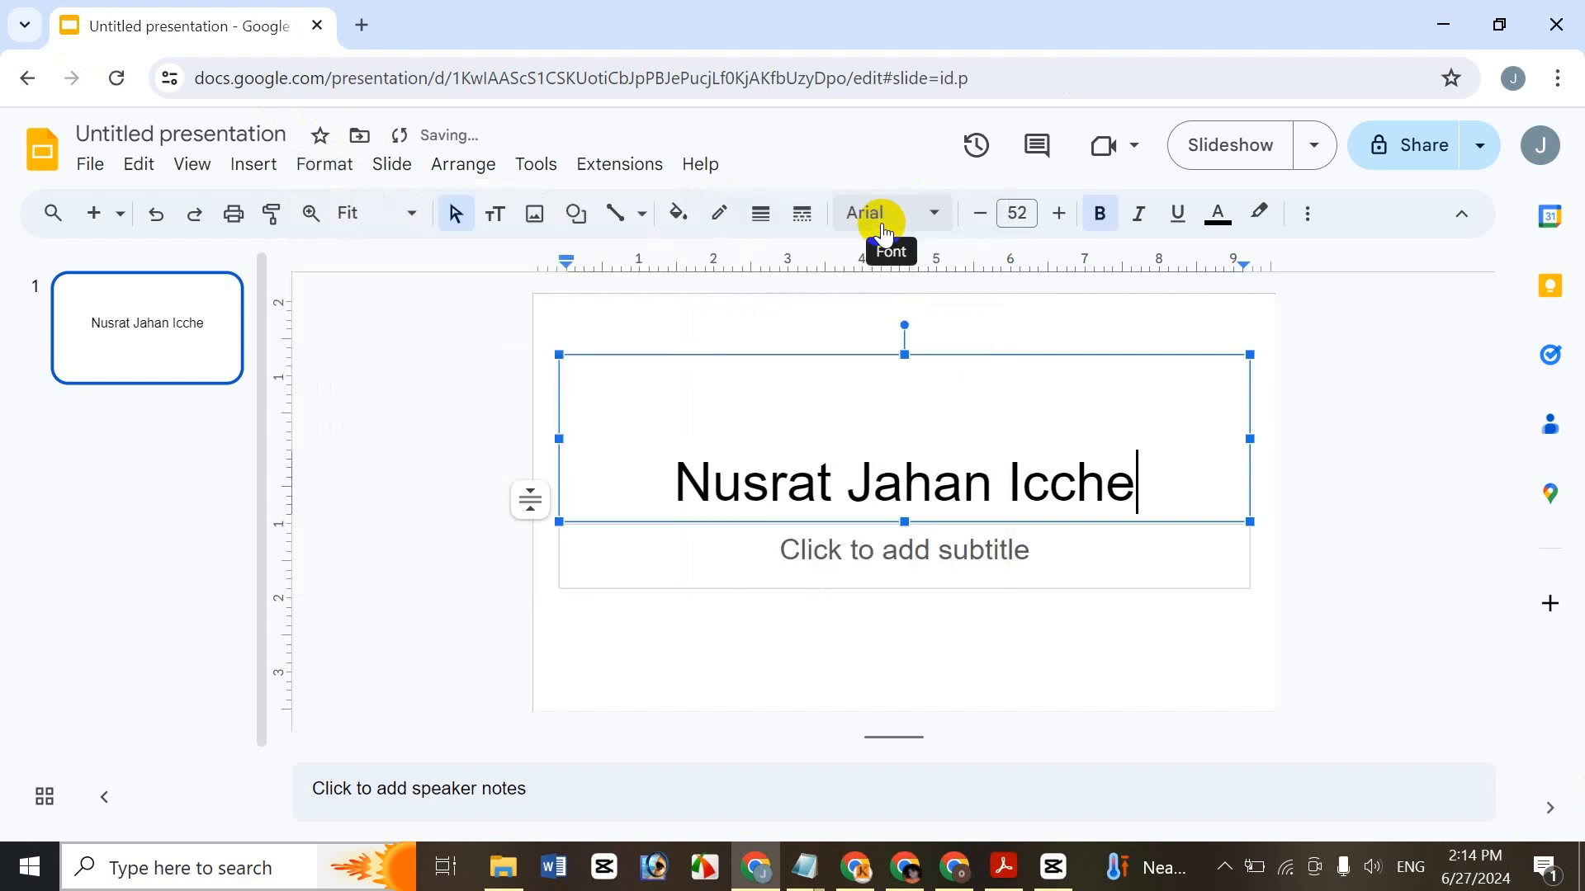
left_click_drag(1137, 479, 647, 477)
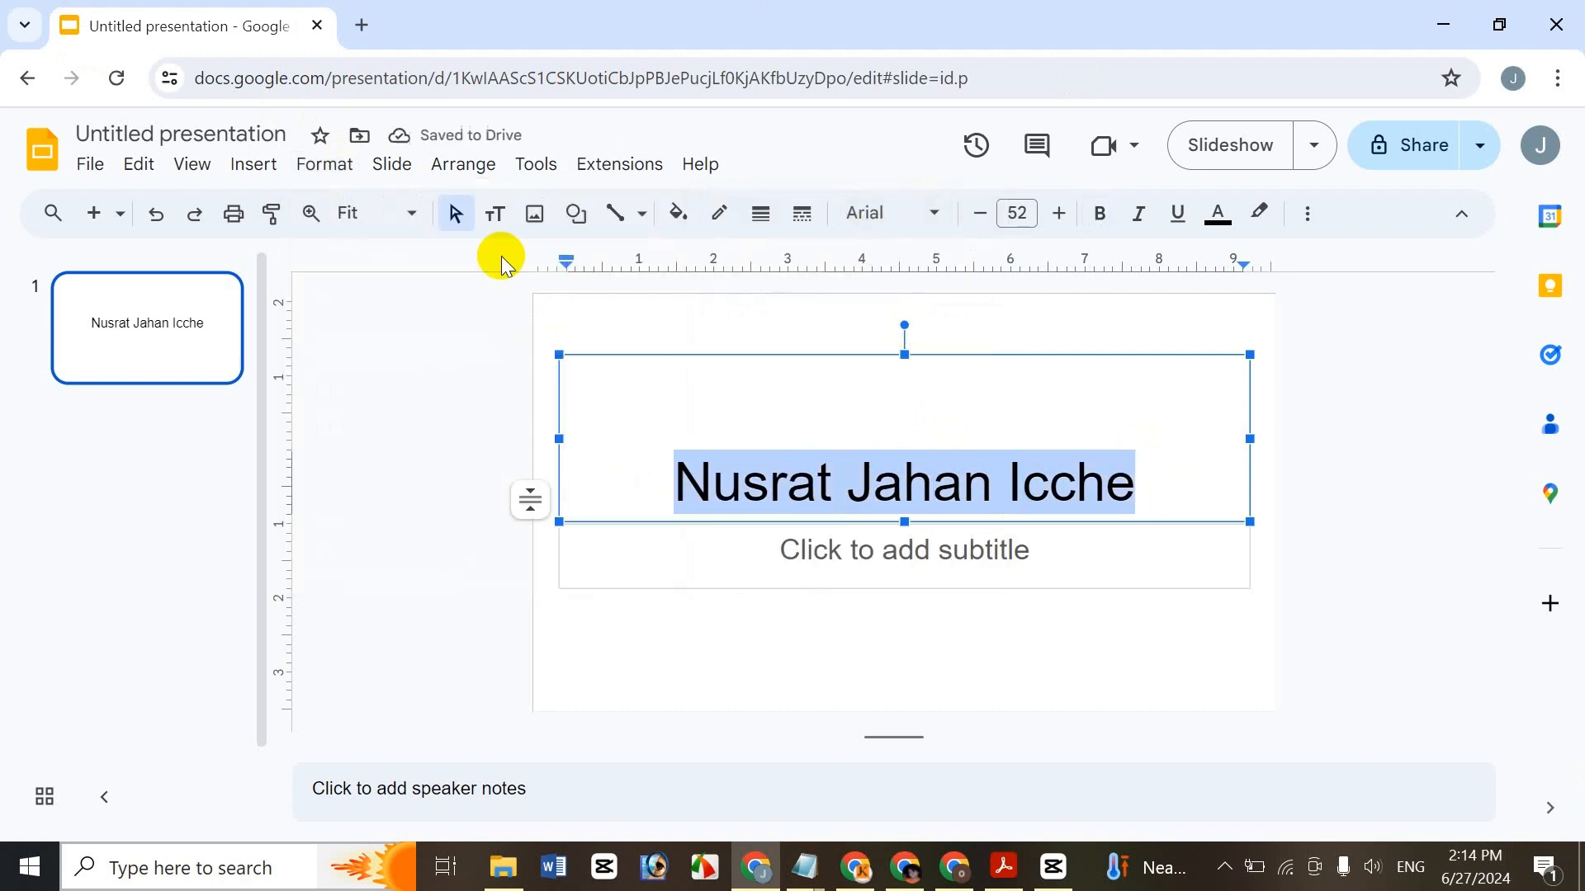
left_click(316, 162)
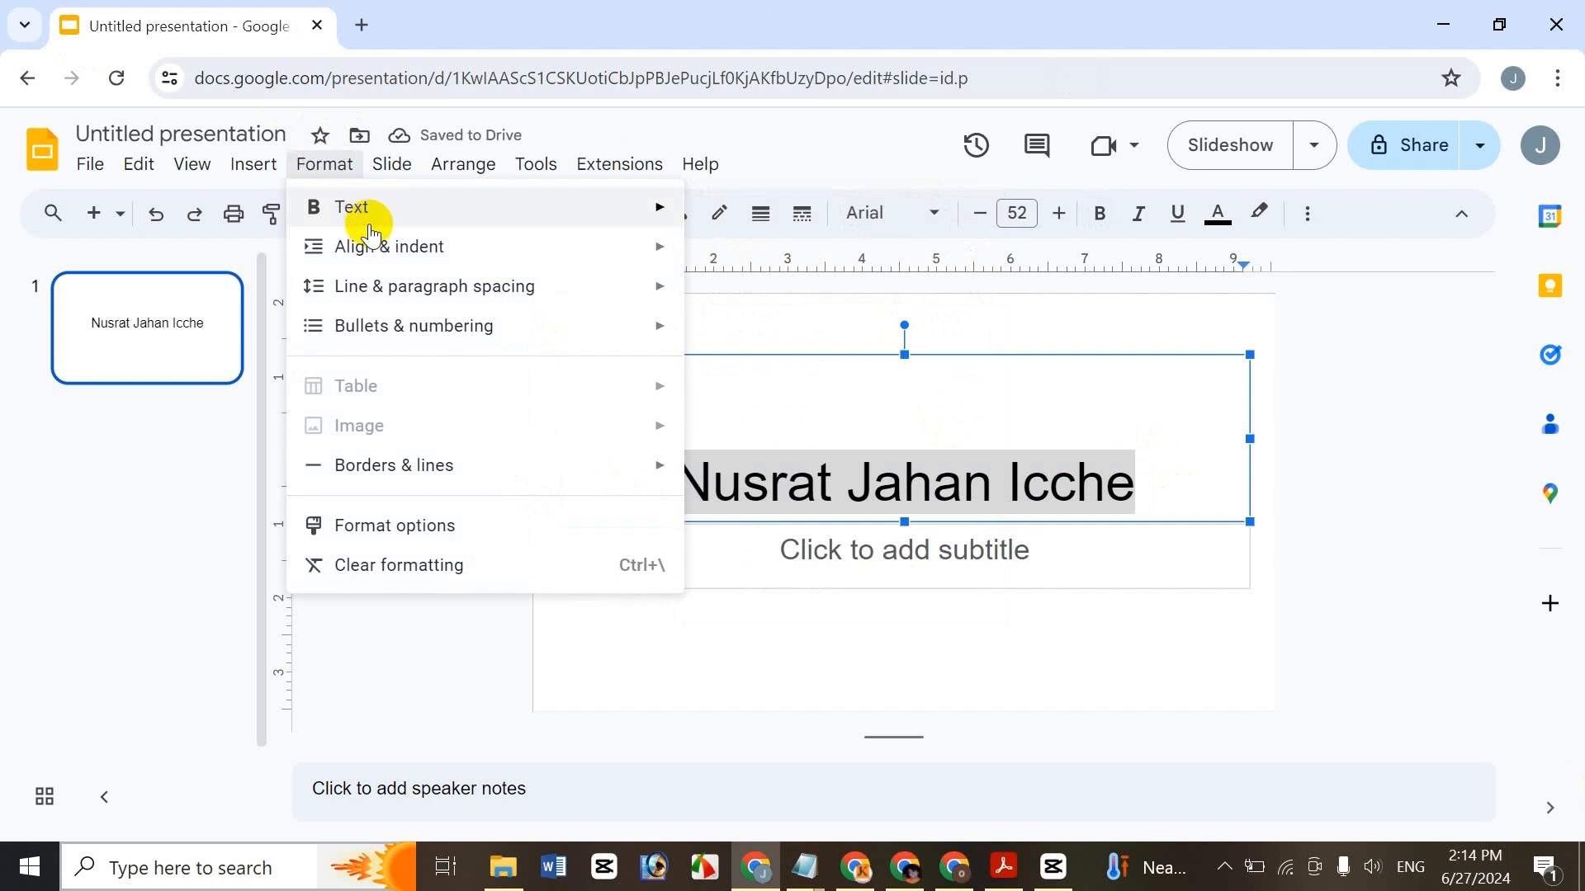
mouse_move(355, 210)
left_click(800, 214)
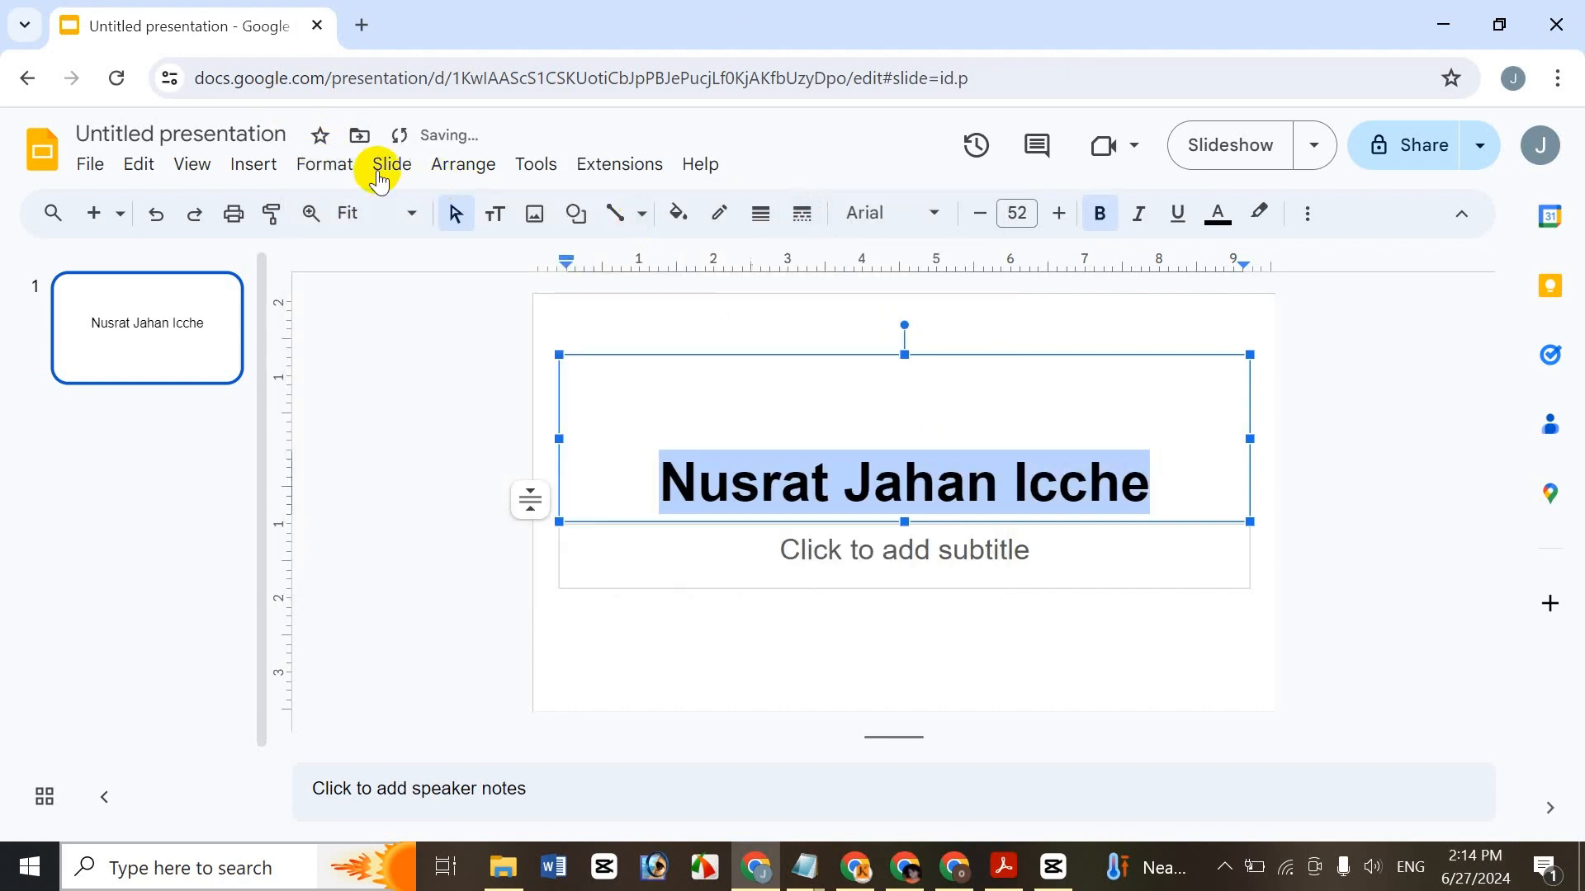
left_click(337, 163)
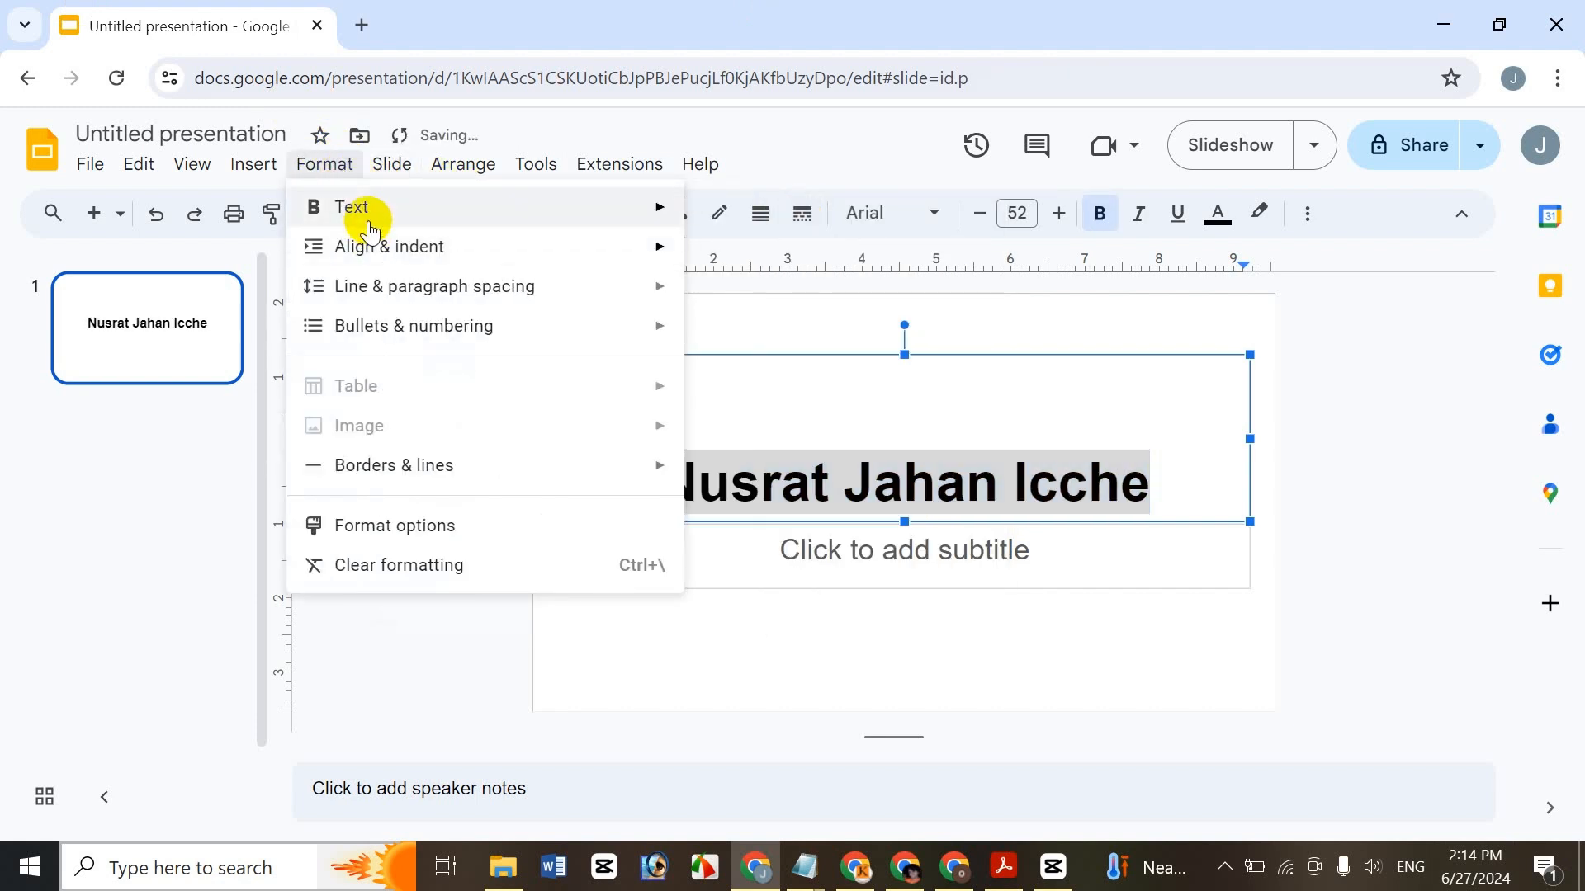
mouse_move(355, 208)
left_click(794, 255)
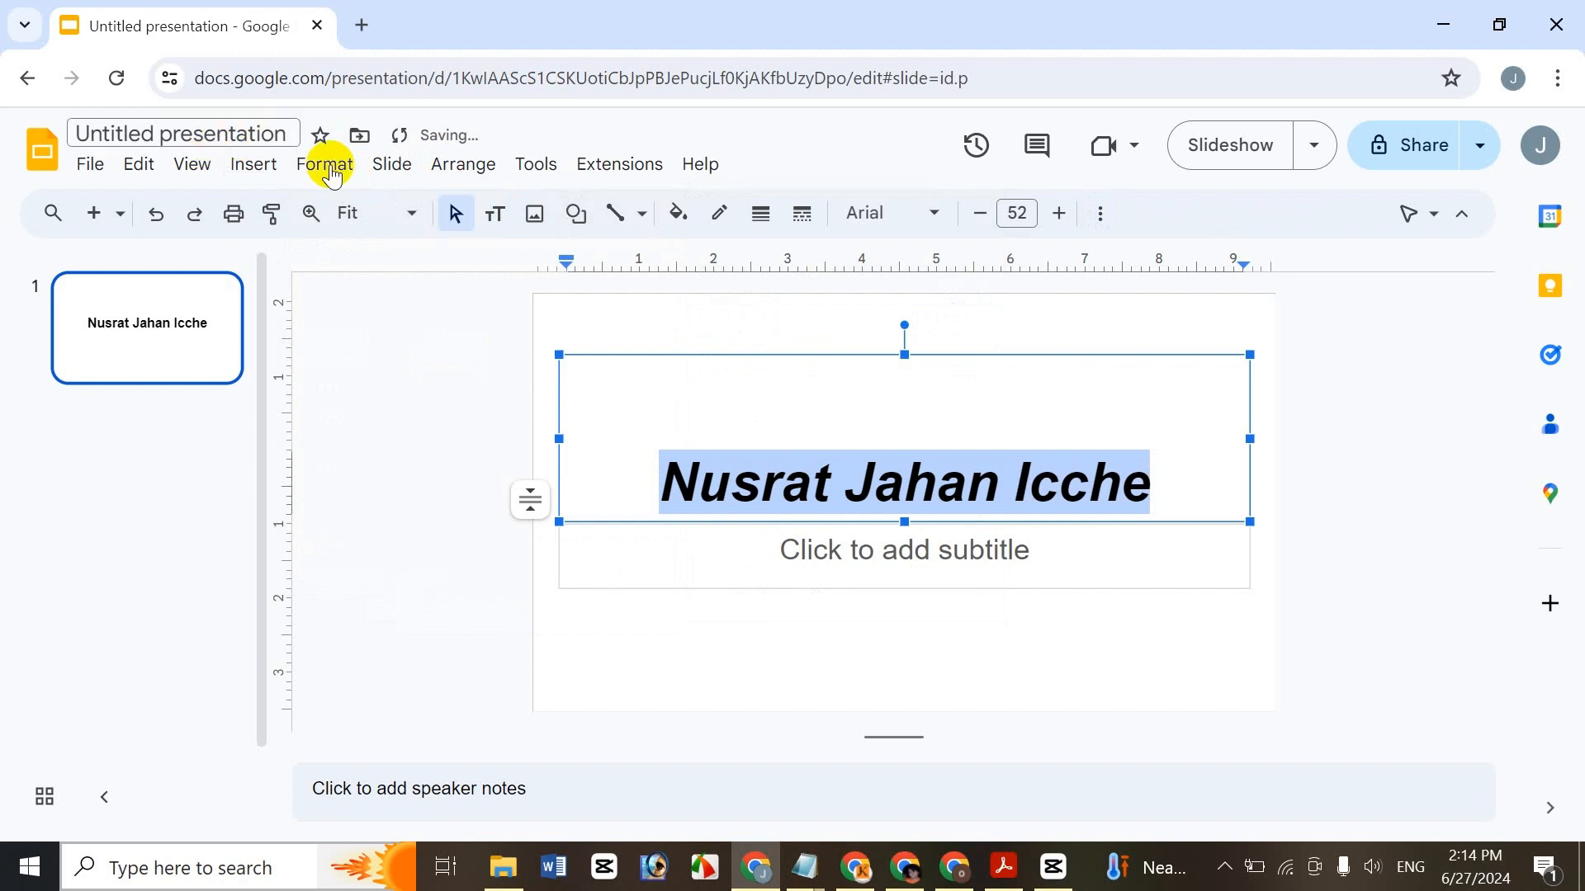
left_click(355, 176)
mouse_move(499, 223)
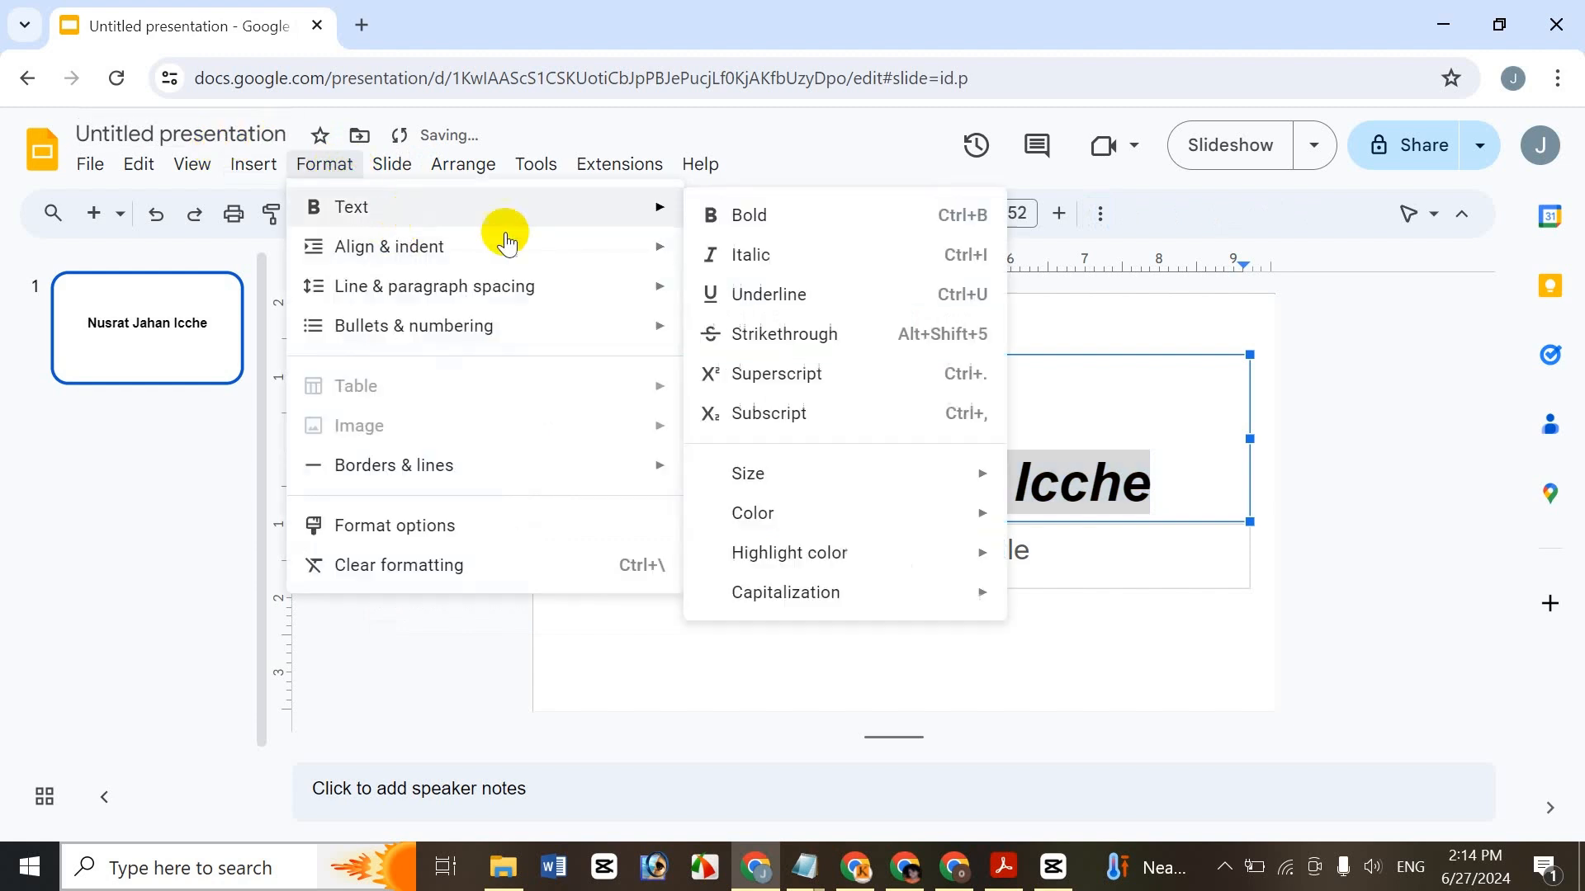
left_click(774, 297)
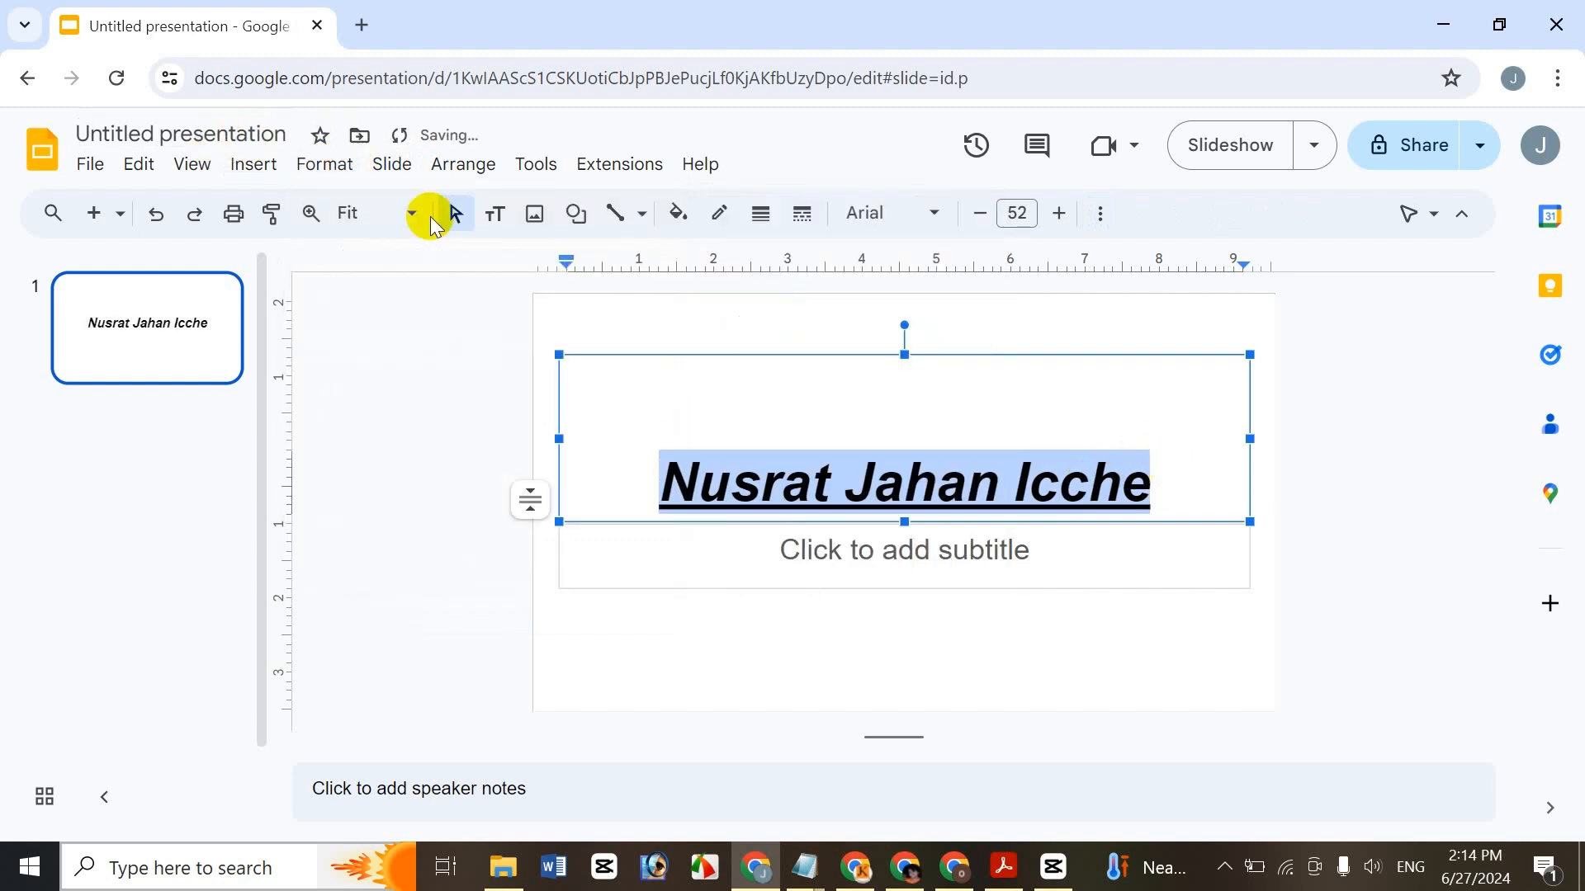
left_click(344, 169)
mouse_move(379, 208)
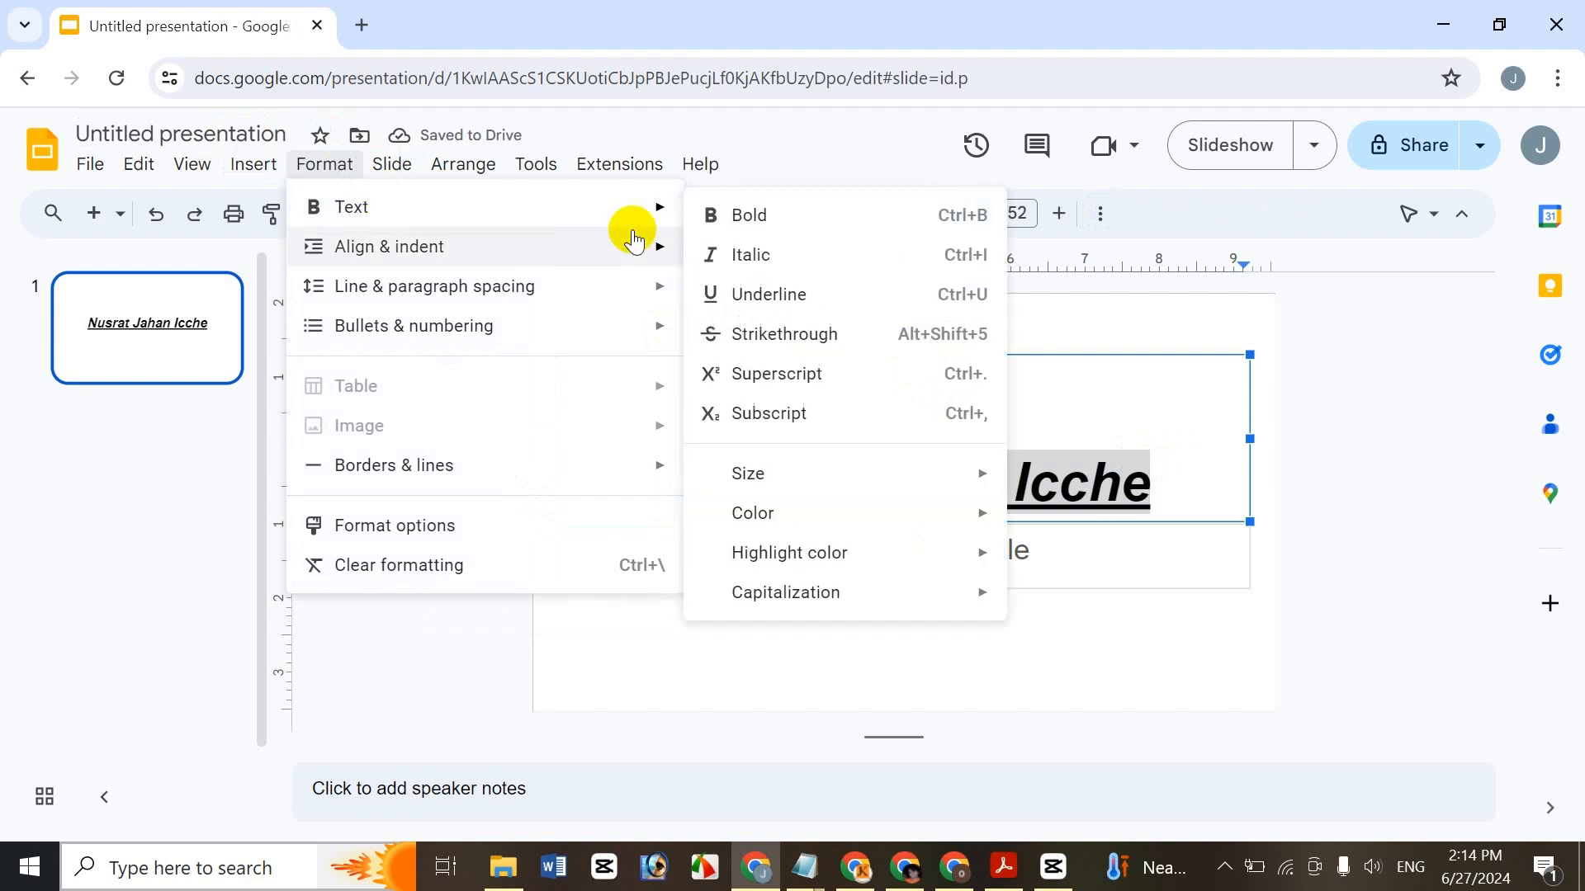
left_click(738, 221)
left_click(322, 169)
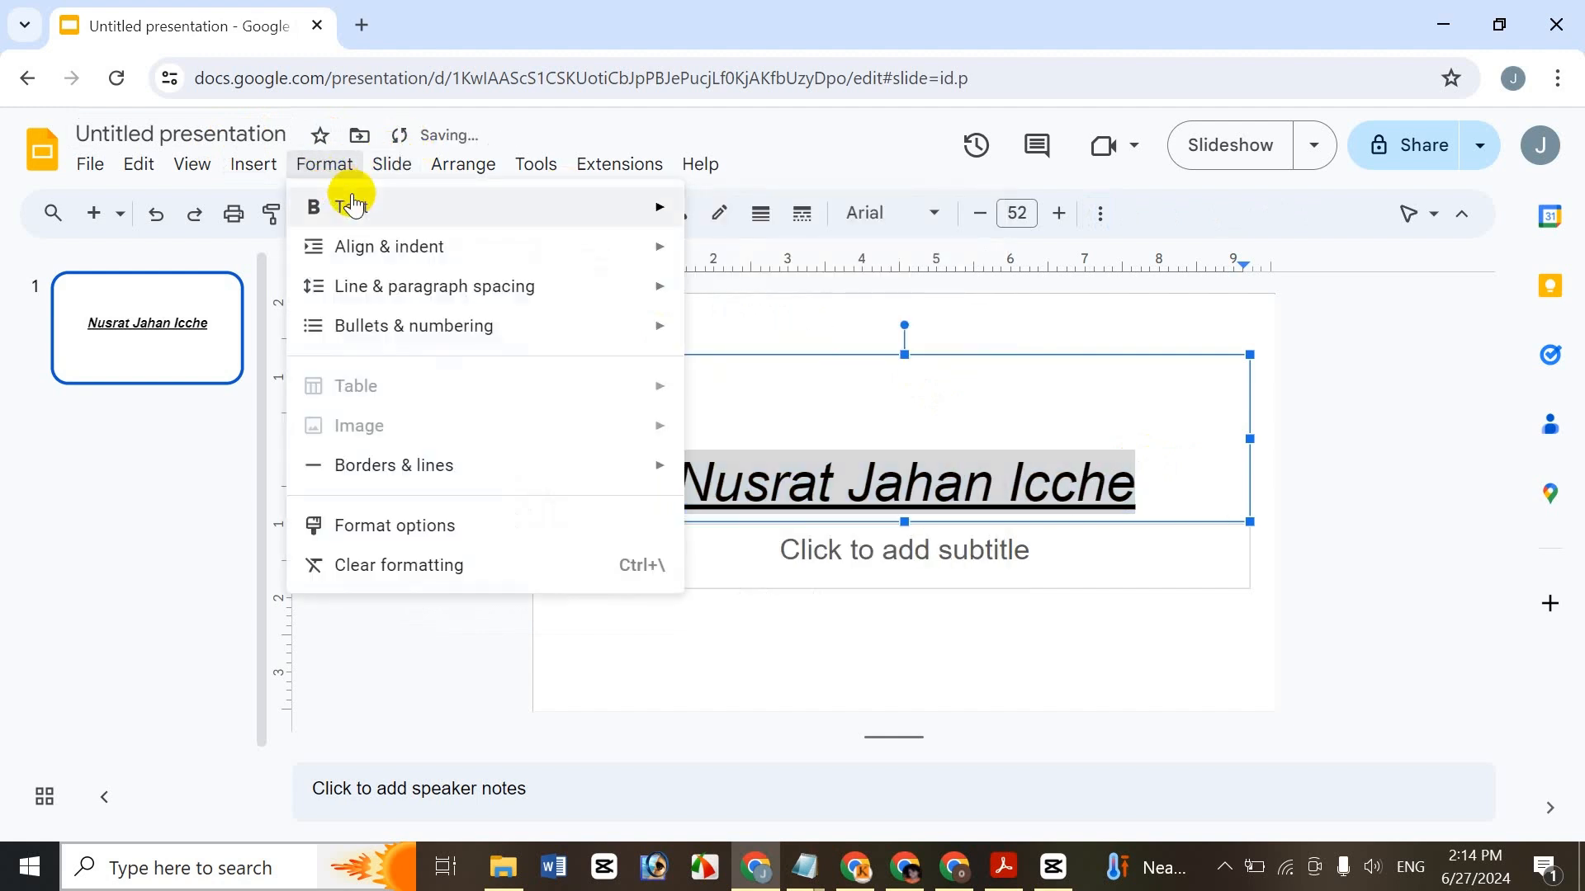
mouse_move(628, 217)
left_click(755, 255)
left_click(338, 163)
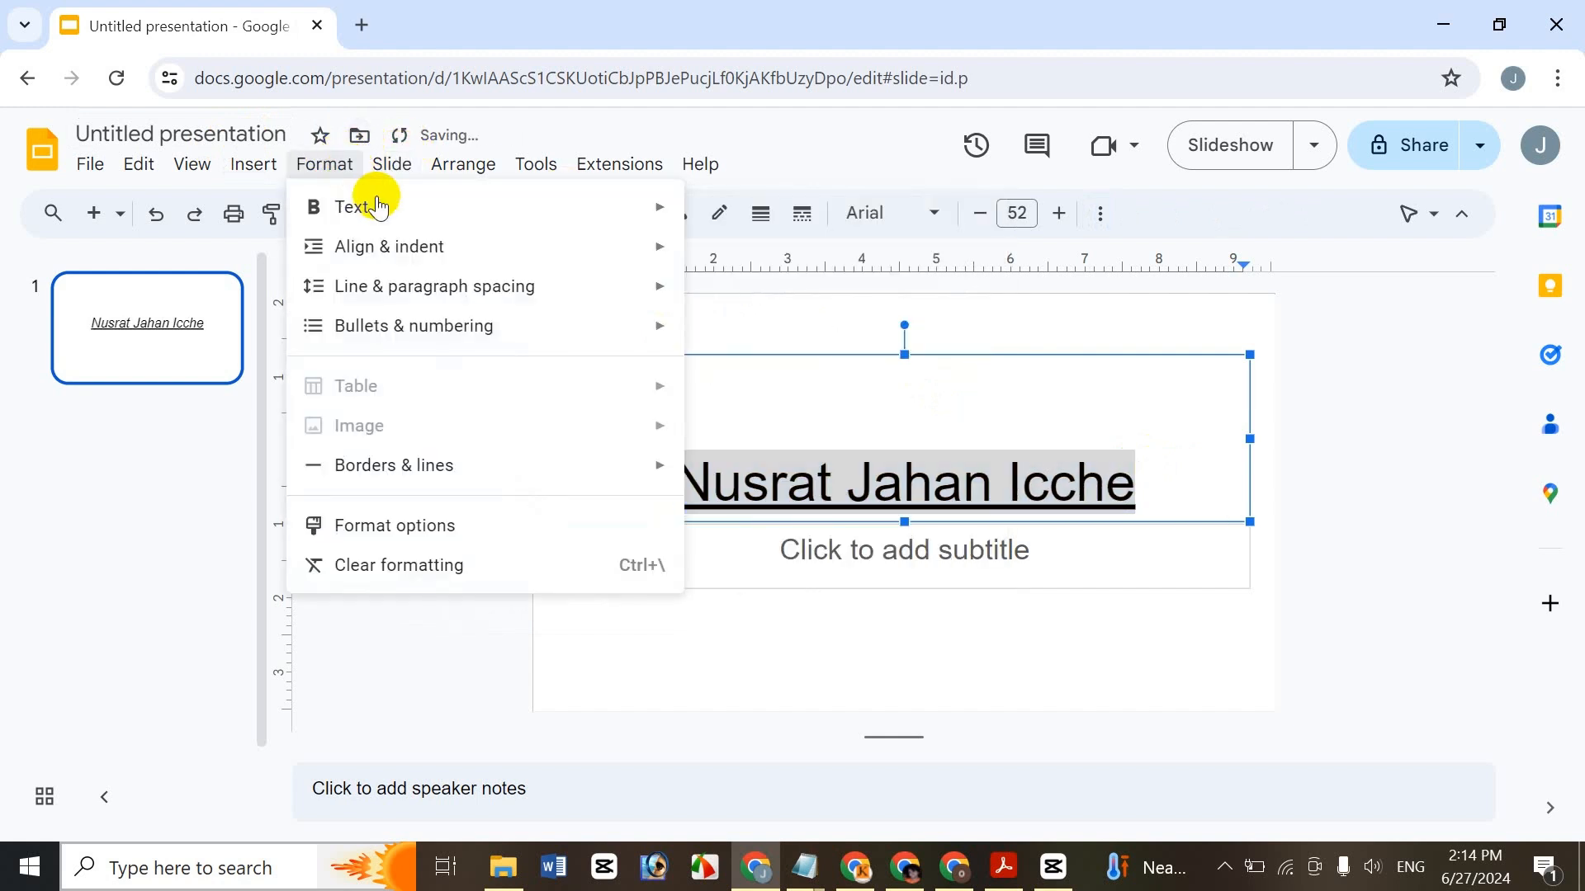
mouse_move(372, 206)
left_click(799, 295)
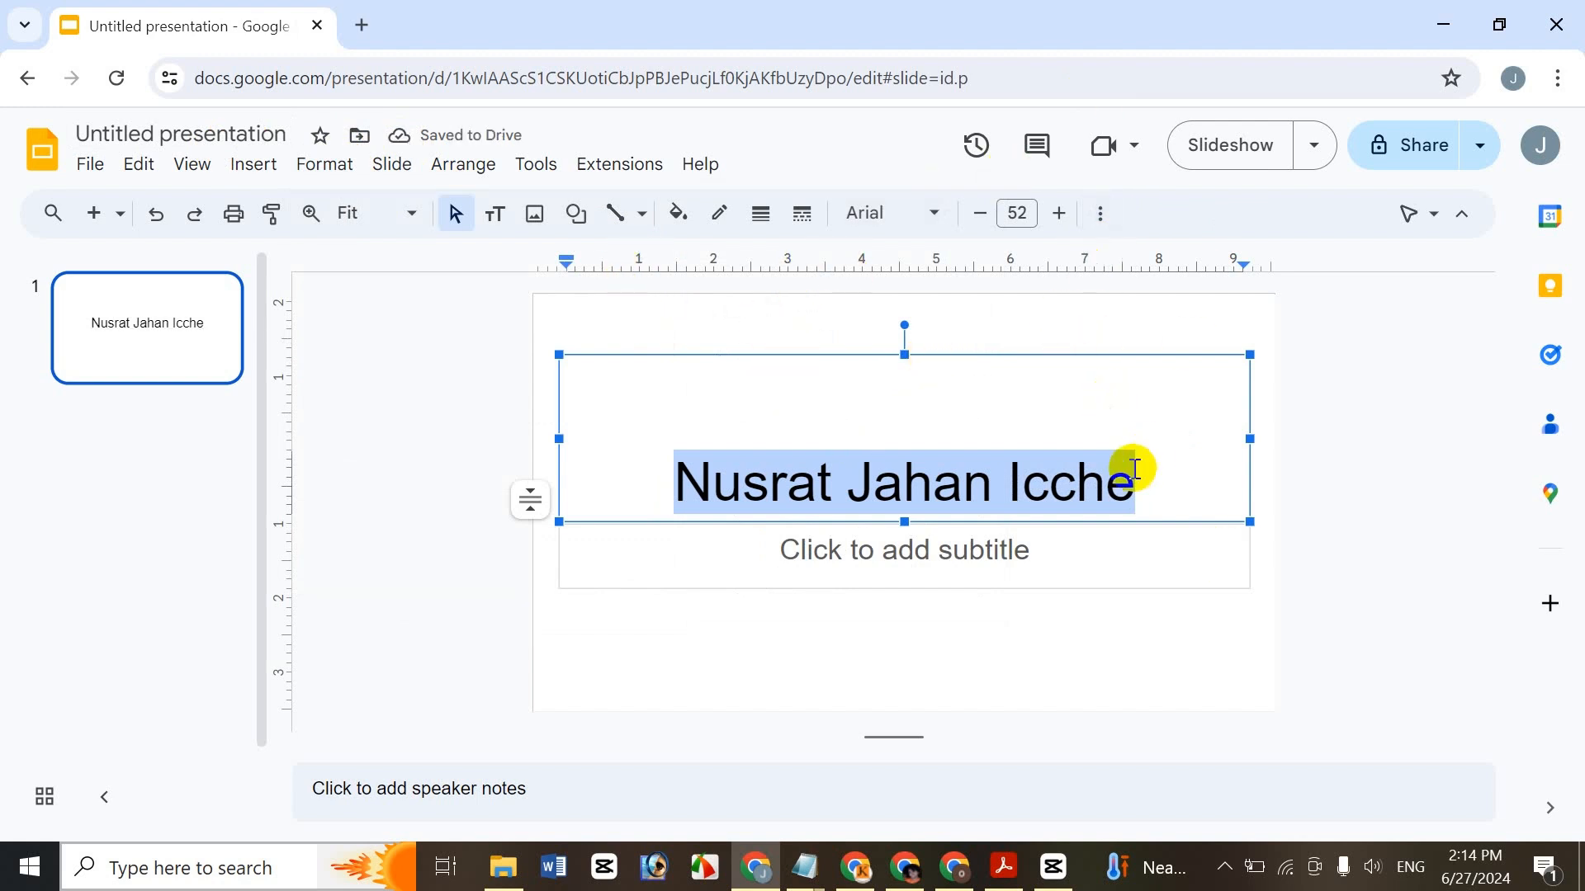
- Select the title and make it bold, italic and underlined with Ctrl+B, Ctrl+I and Ctrl+U
left_click_drag(1171, 478, 516, 388)
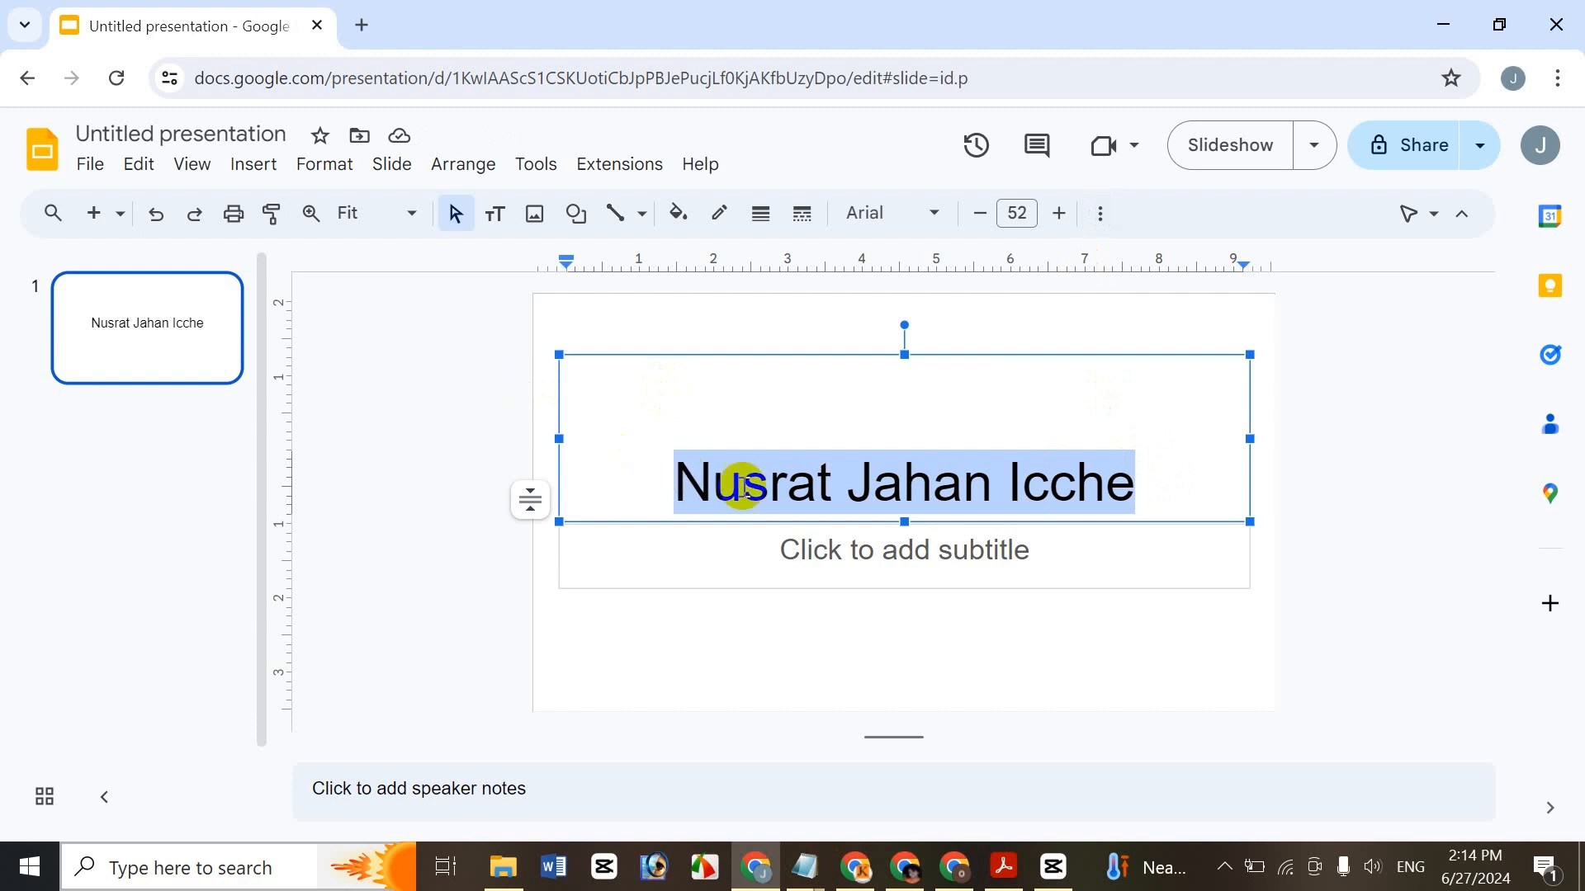
key("ctrl+b")
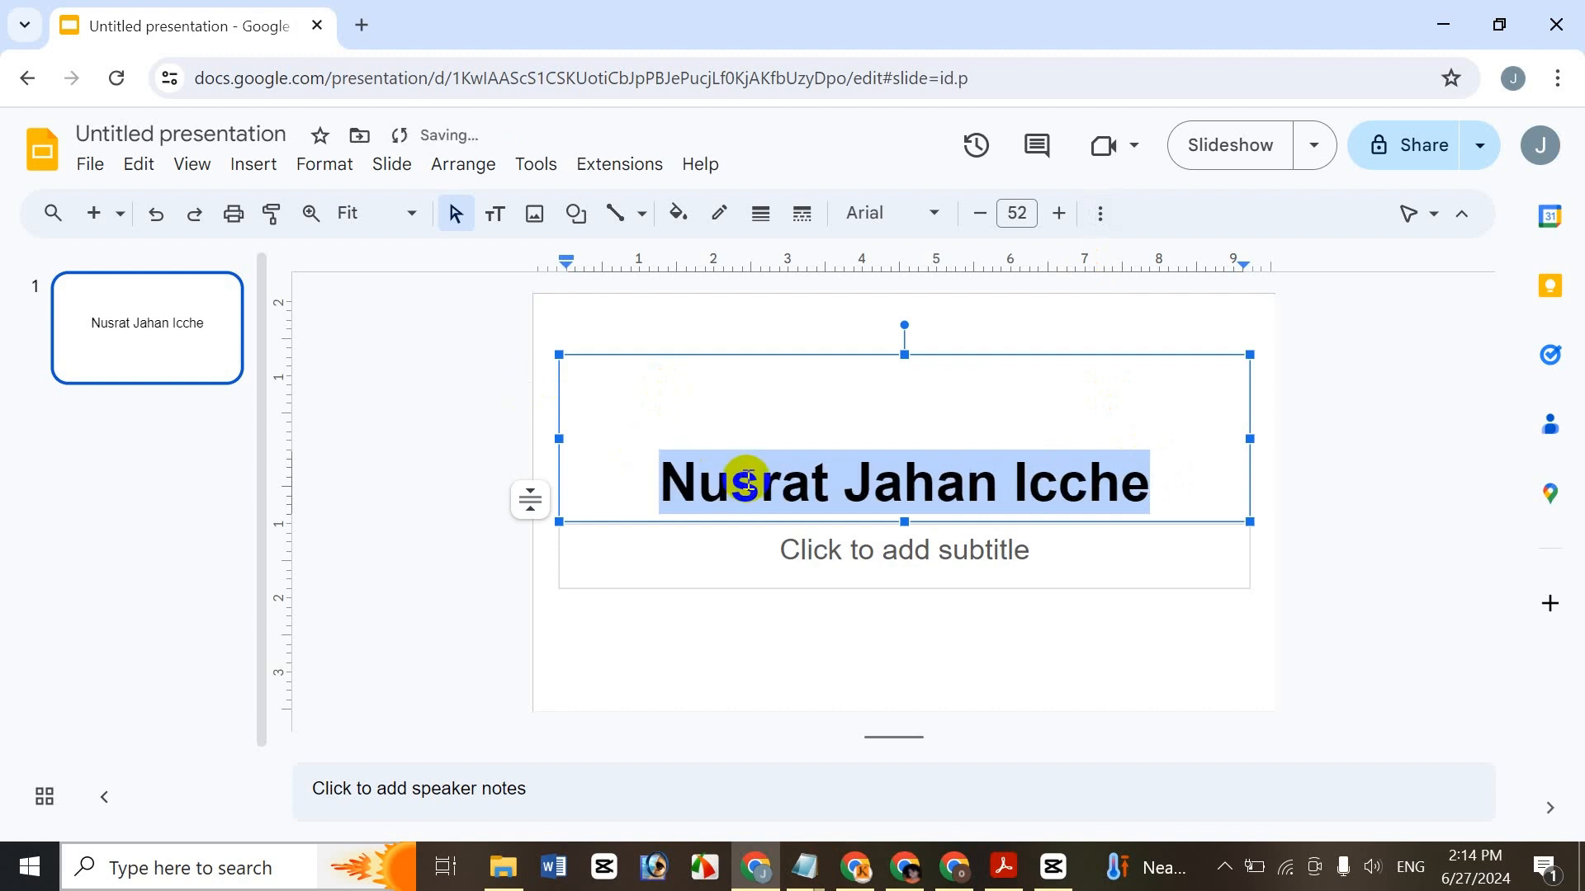
key("ctrl+i")
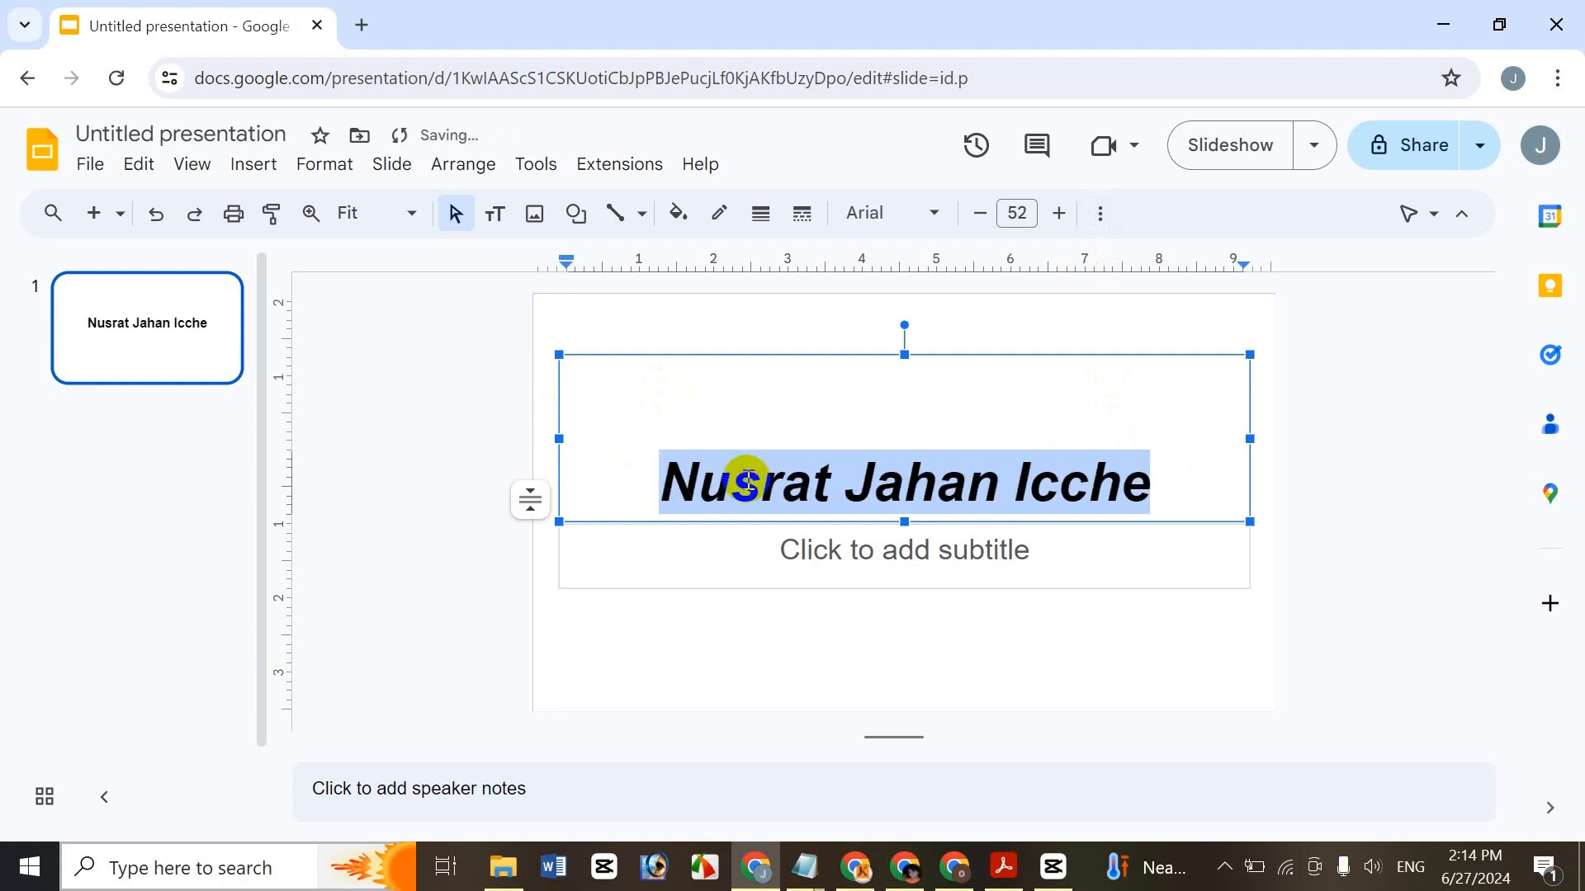
key("ctrl+u")
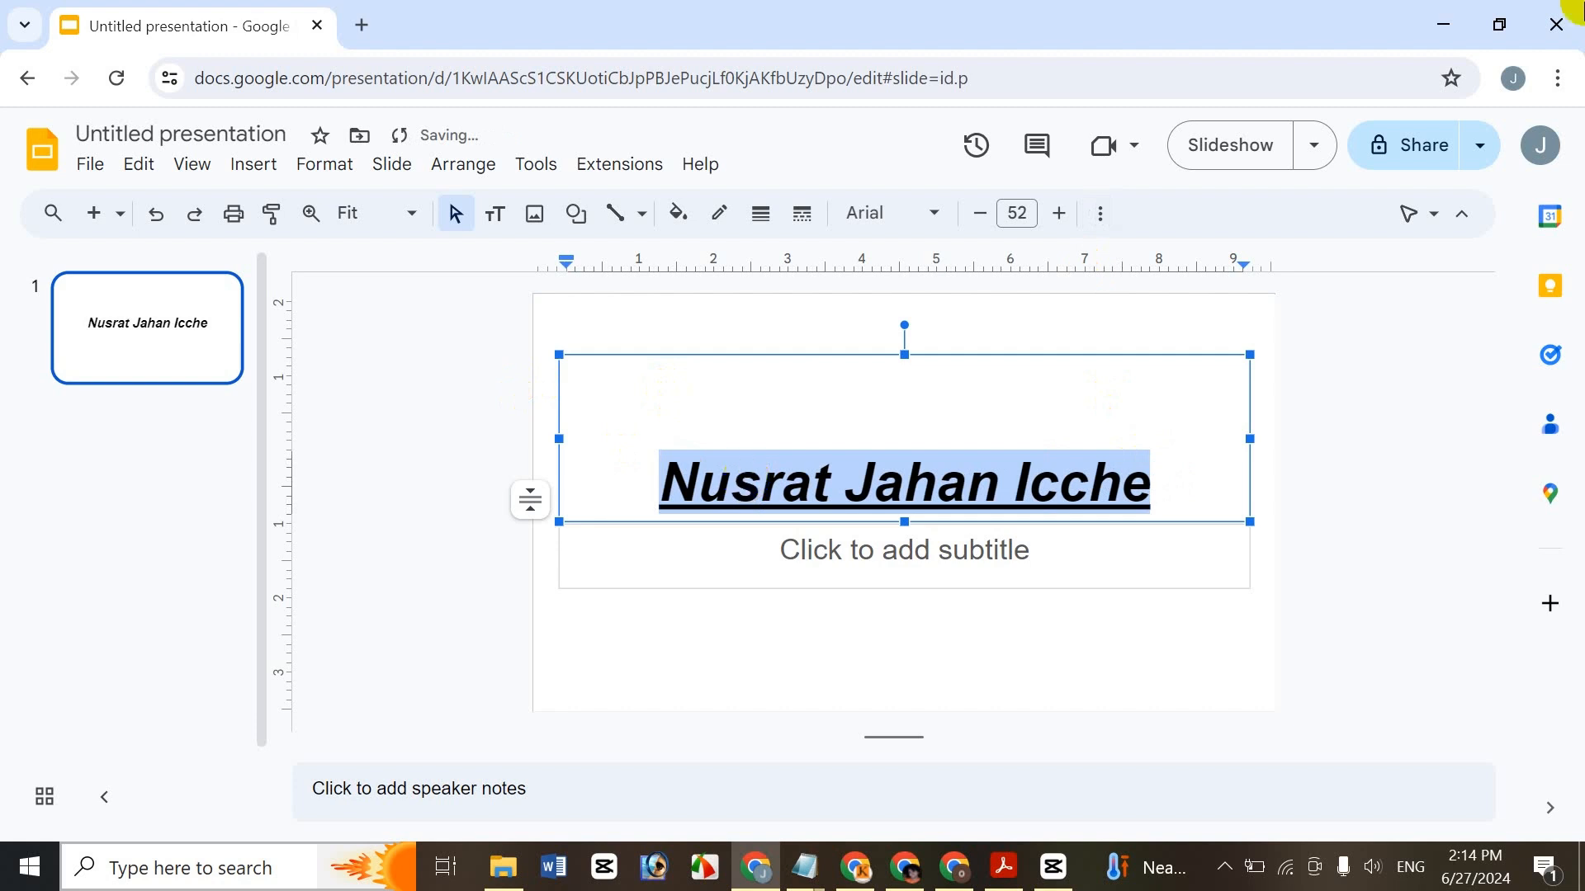
left_click(1098, 214)
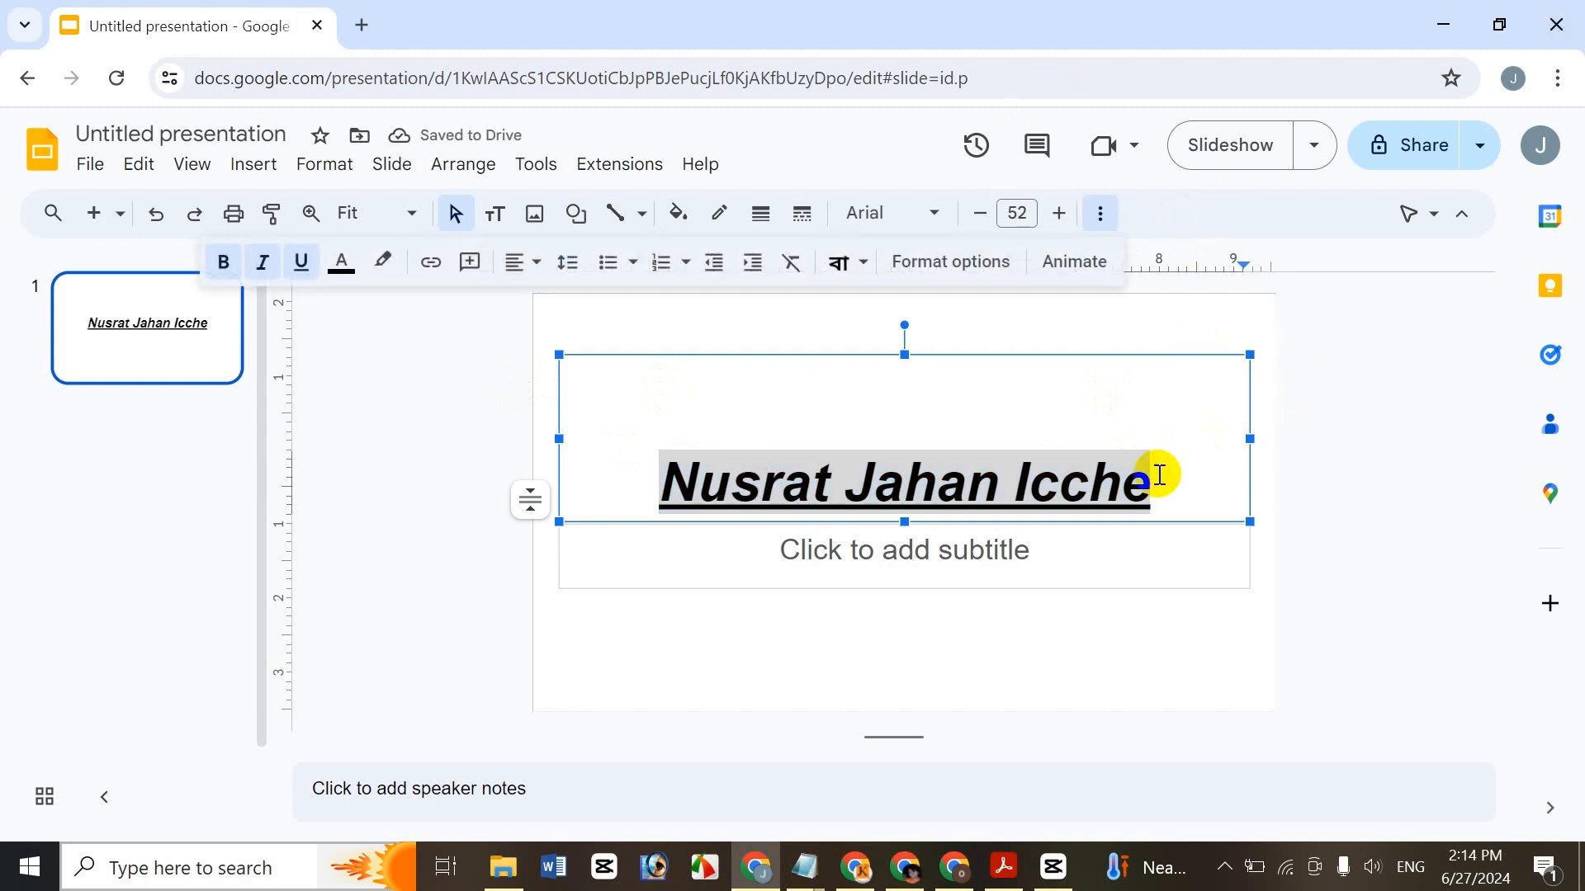
- Reselect the title and remove its bold, italic and underline with the same shortcuts
left_click_drag(1154, 479, 570, 450)
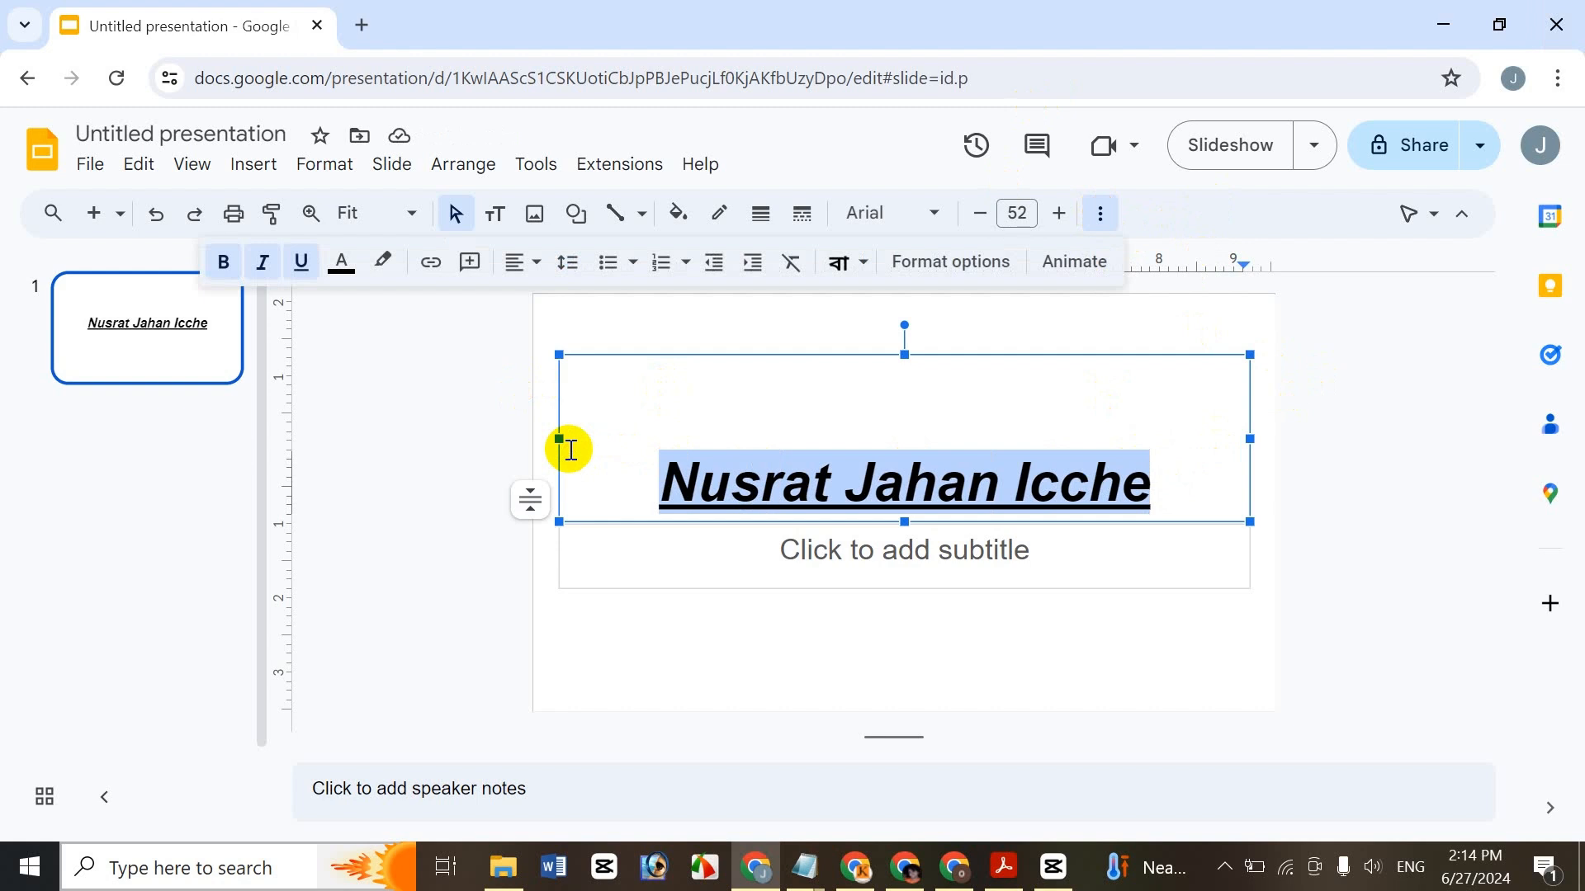
key("ctrl+b")
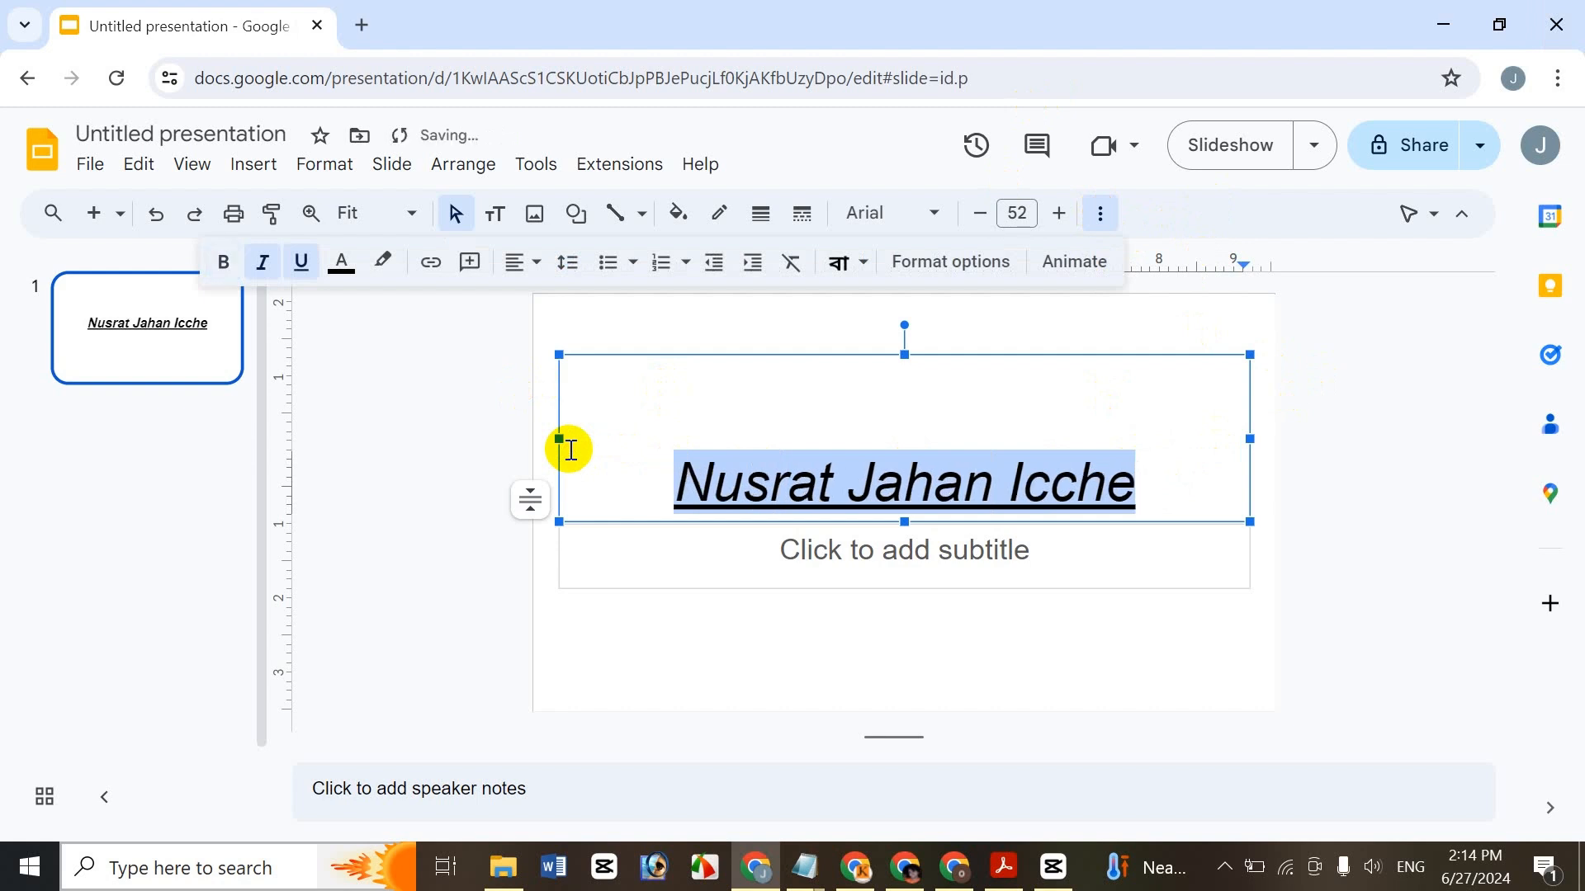
key("ctrl+i")
key("ctrl+u")
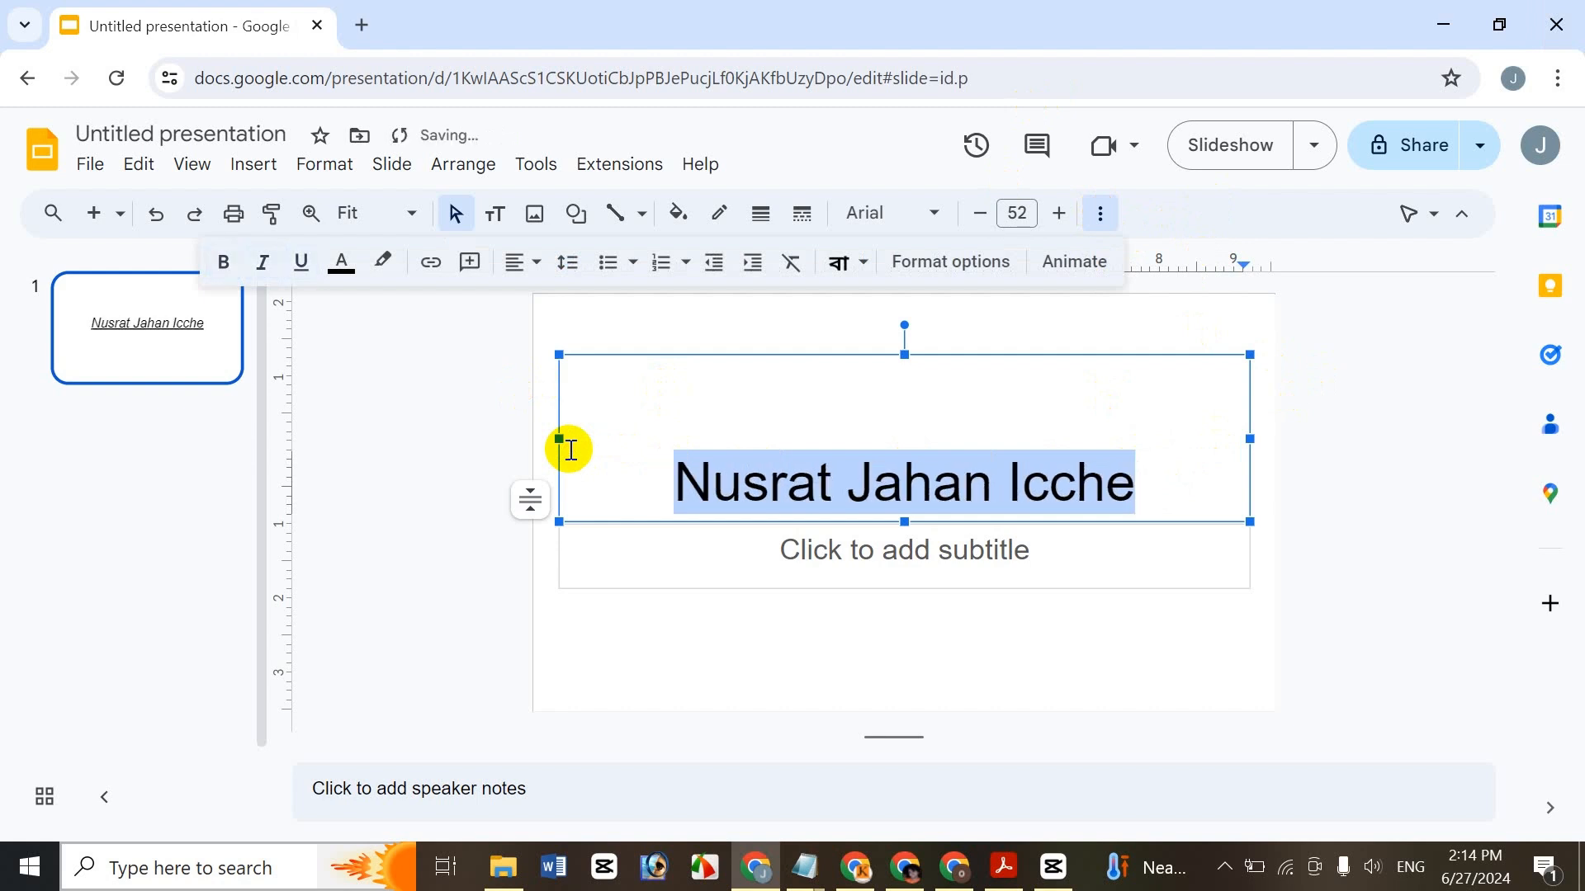
- Toggle the toolbar B, I and U on and off, leaving the title bold and reselected
left_click(220, 265)
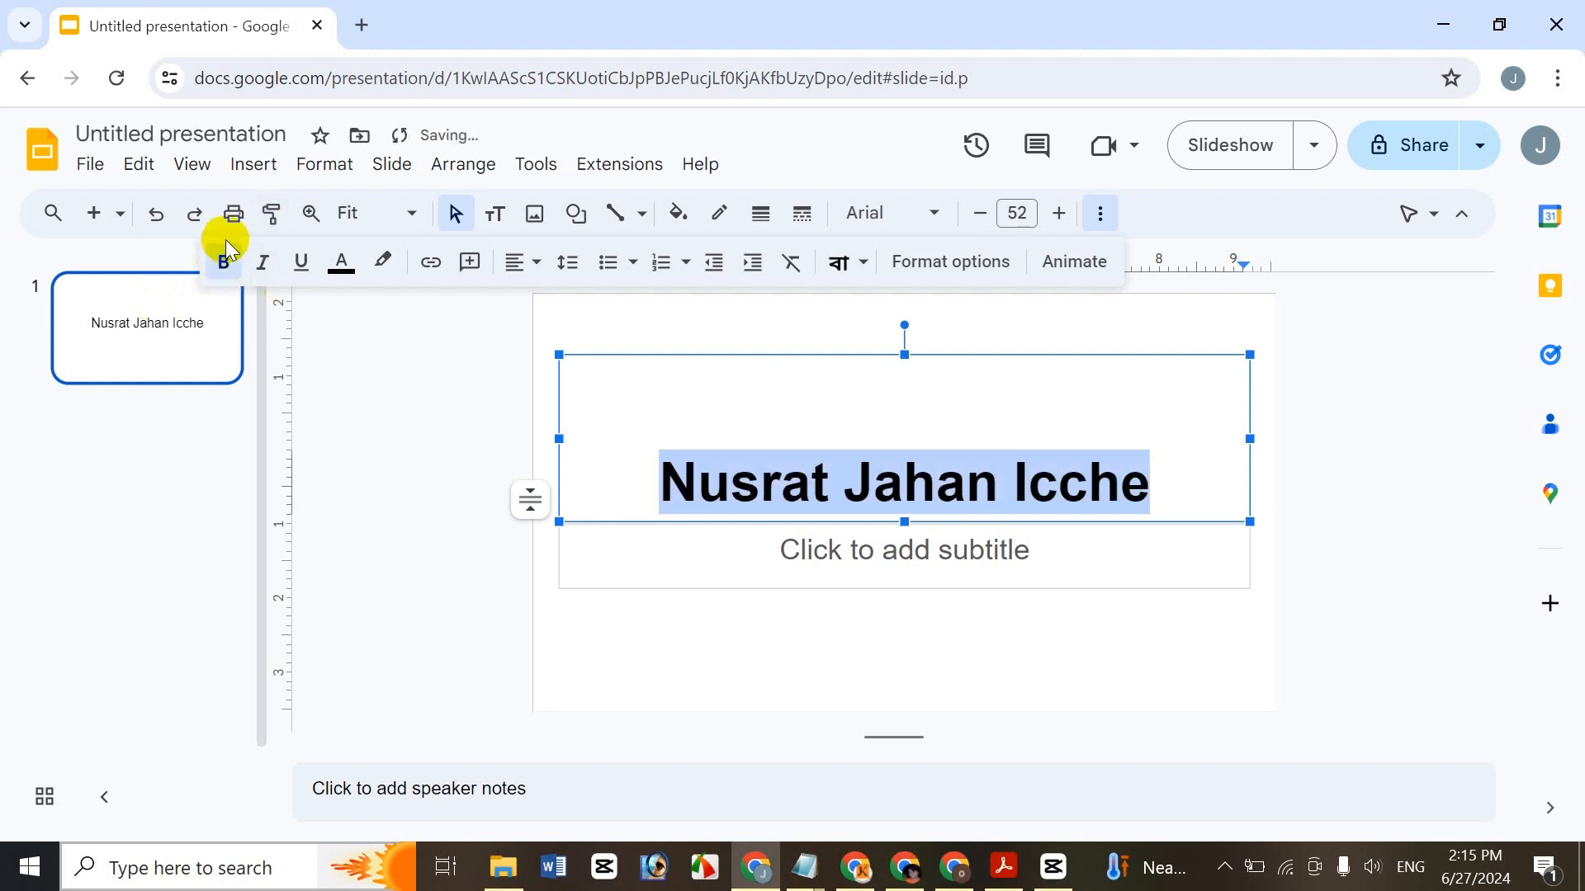
left_click(262, 264)
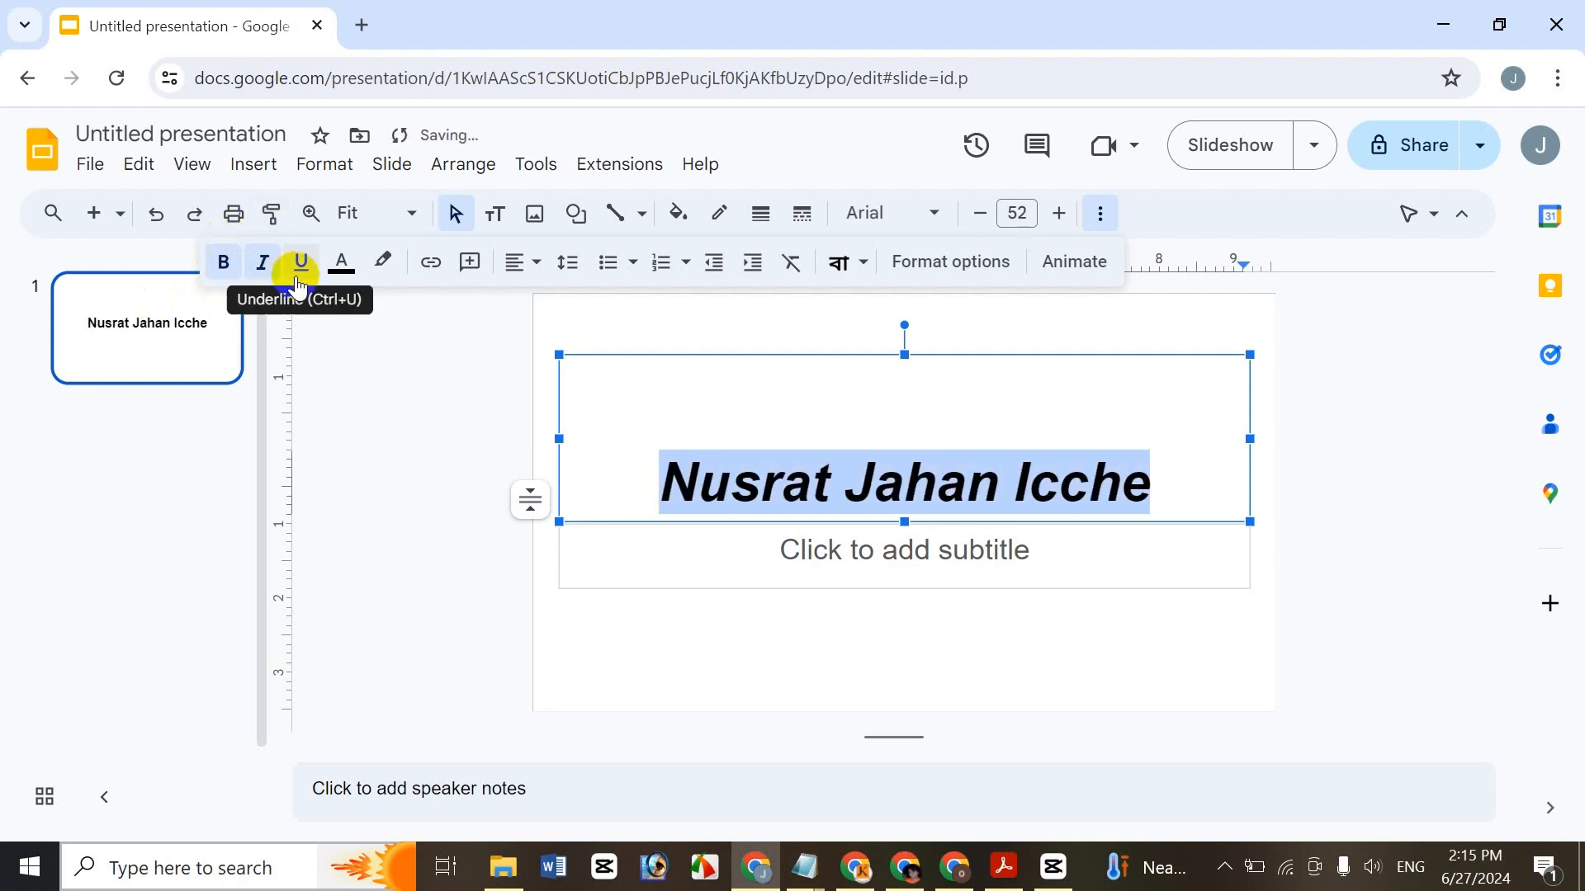
left_click(301, 264)
left_click(299, 272)
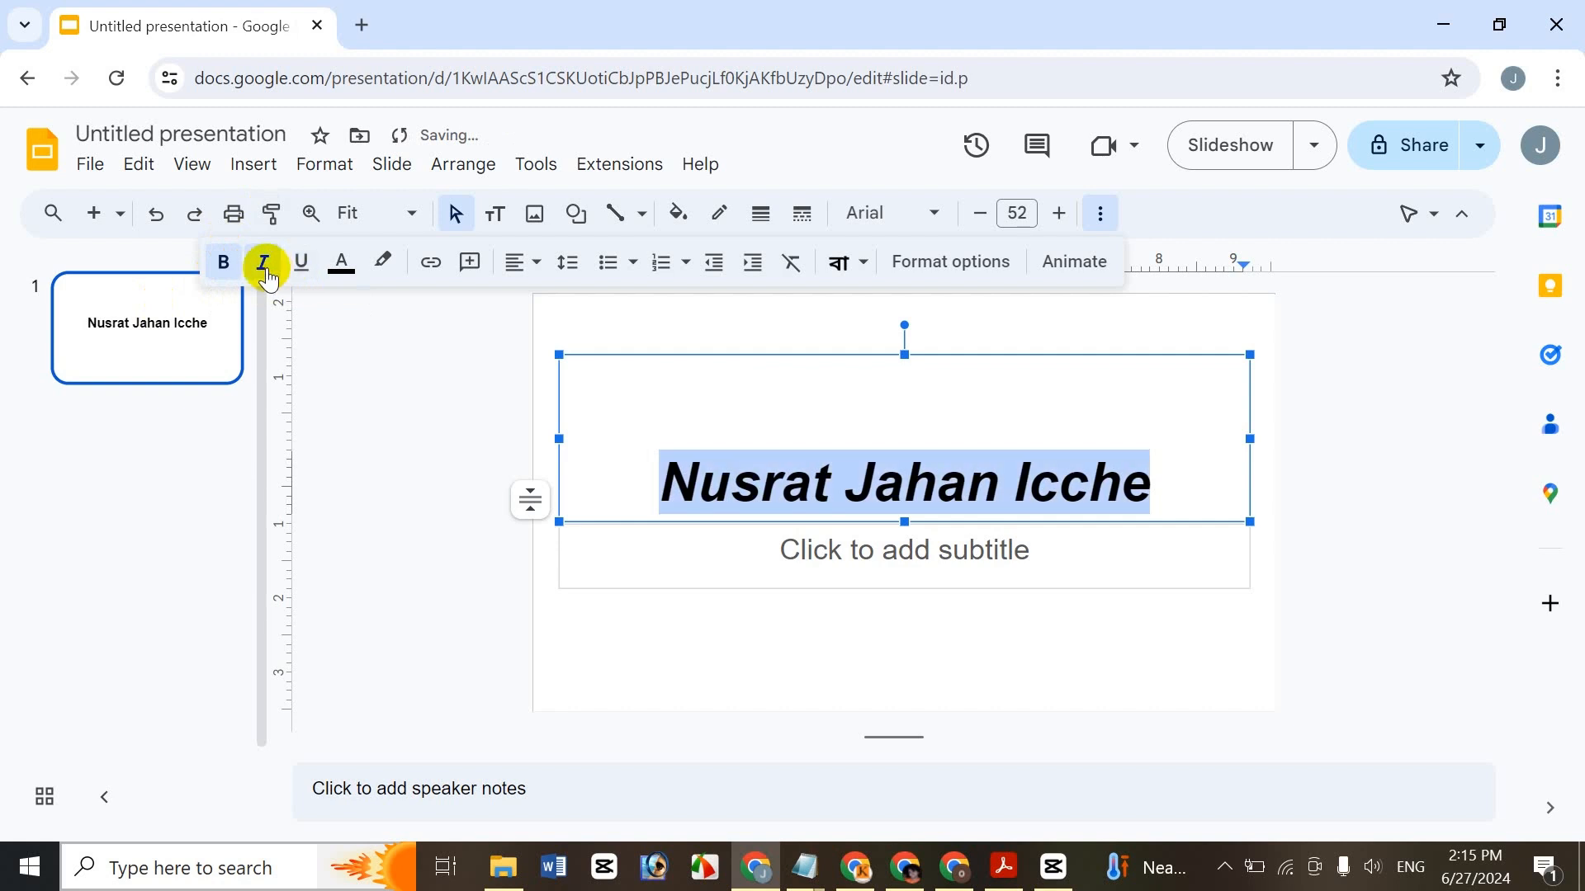
left_click(261, 266)
left_click(220, 268)
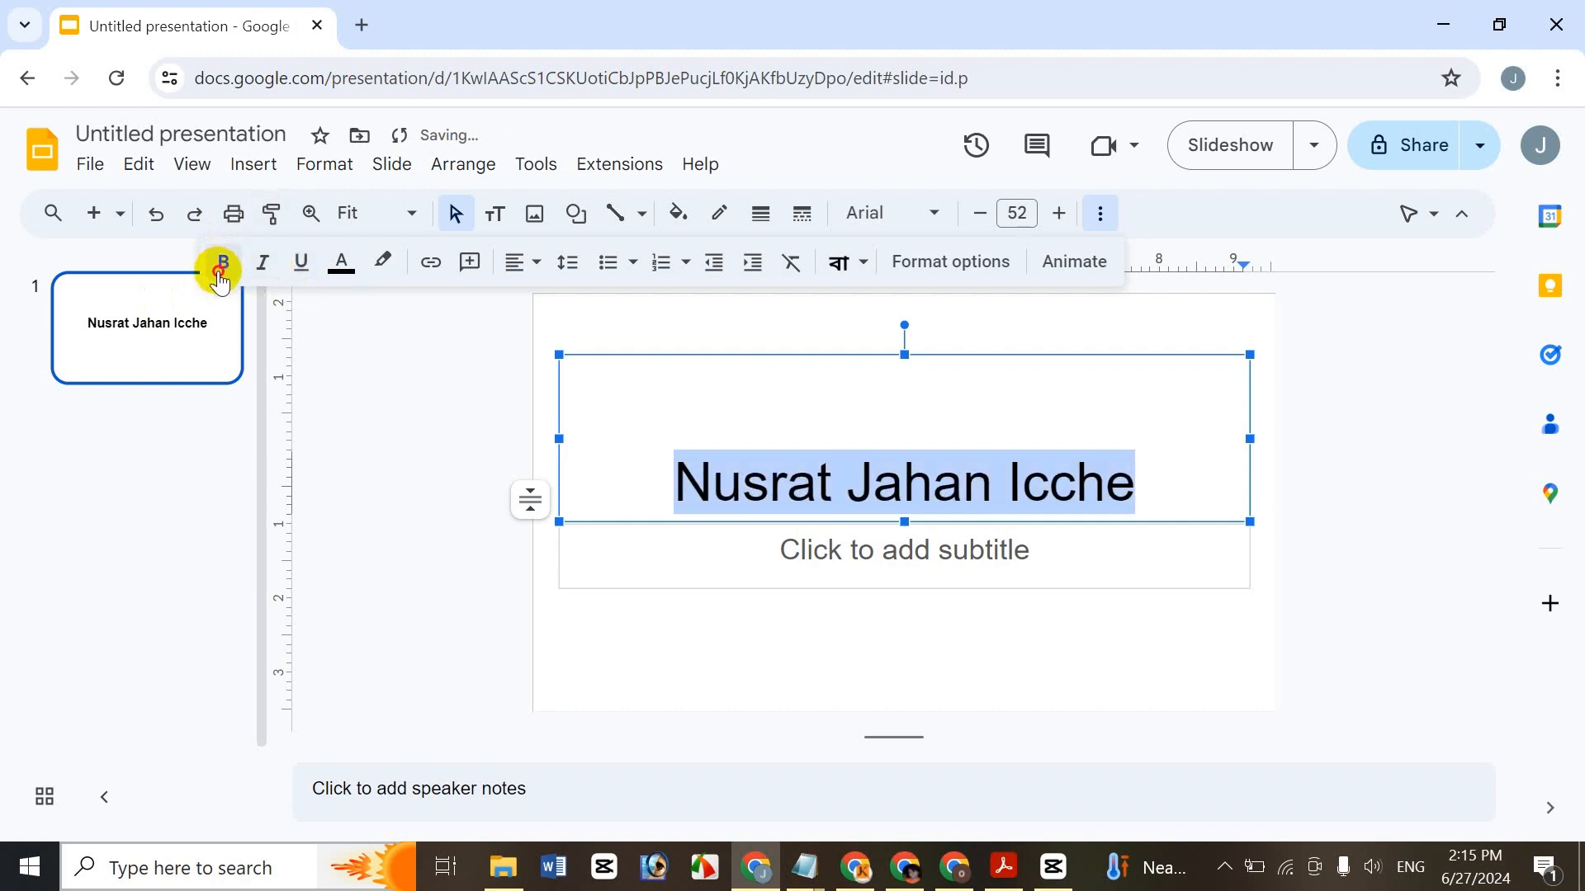
left_click(219, 268)
left_click(805, 469)
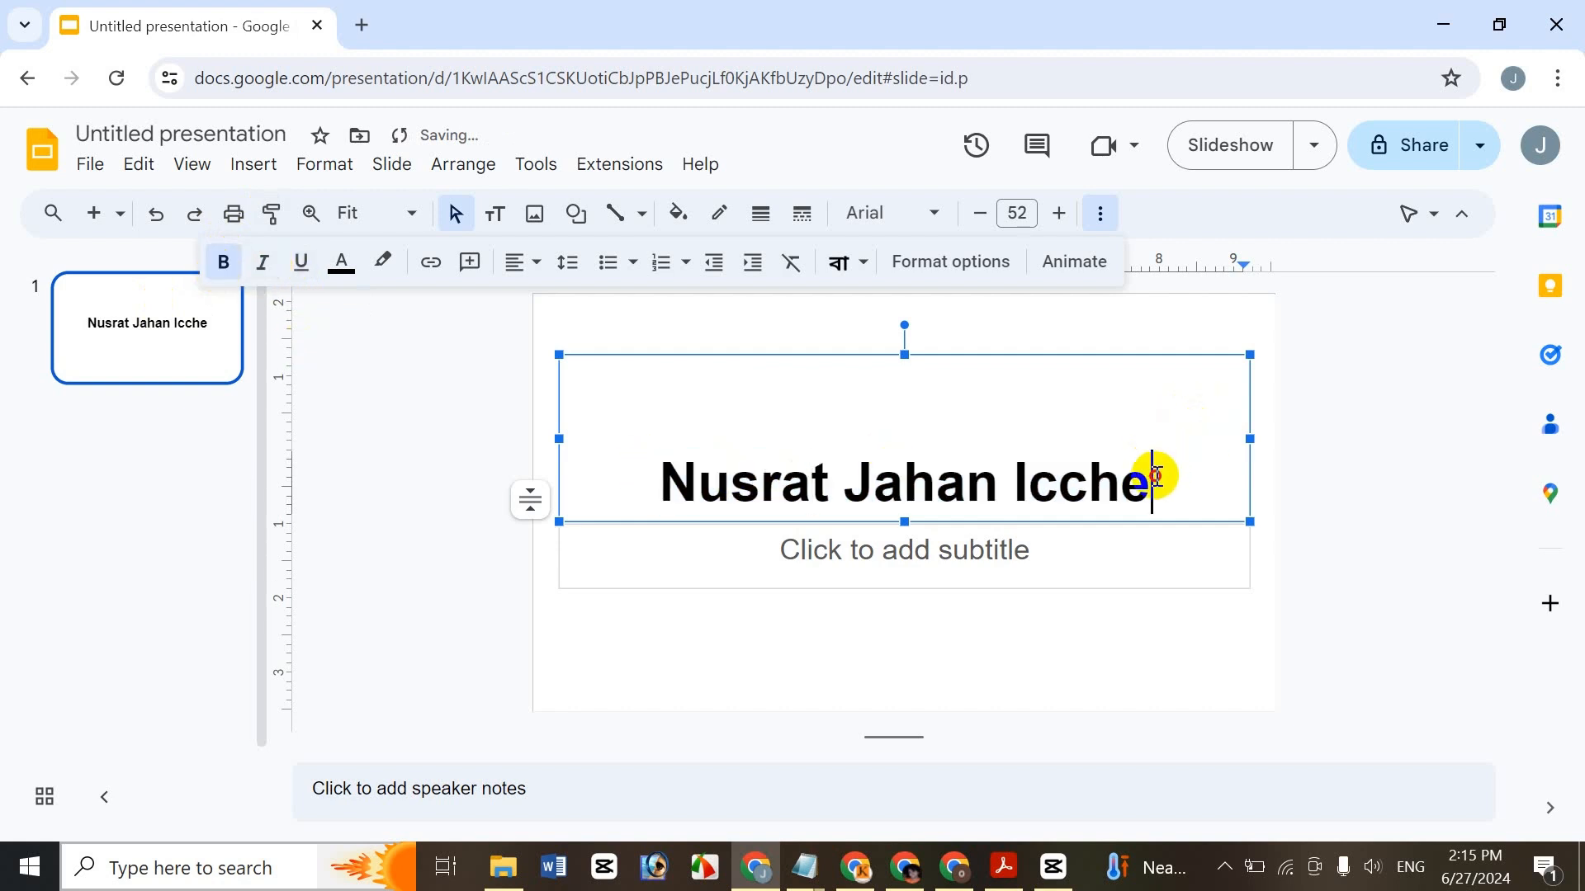
left_click_drag(1156, 471, 630, 413)
- Strike through the title via Format > Text, then remove the strikethrough the same way
left_click(1094, 219)
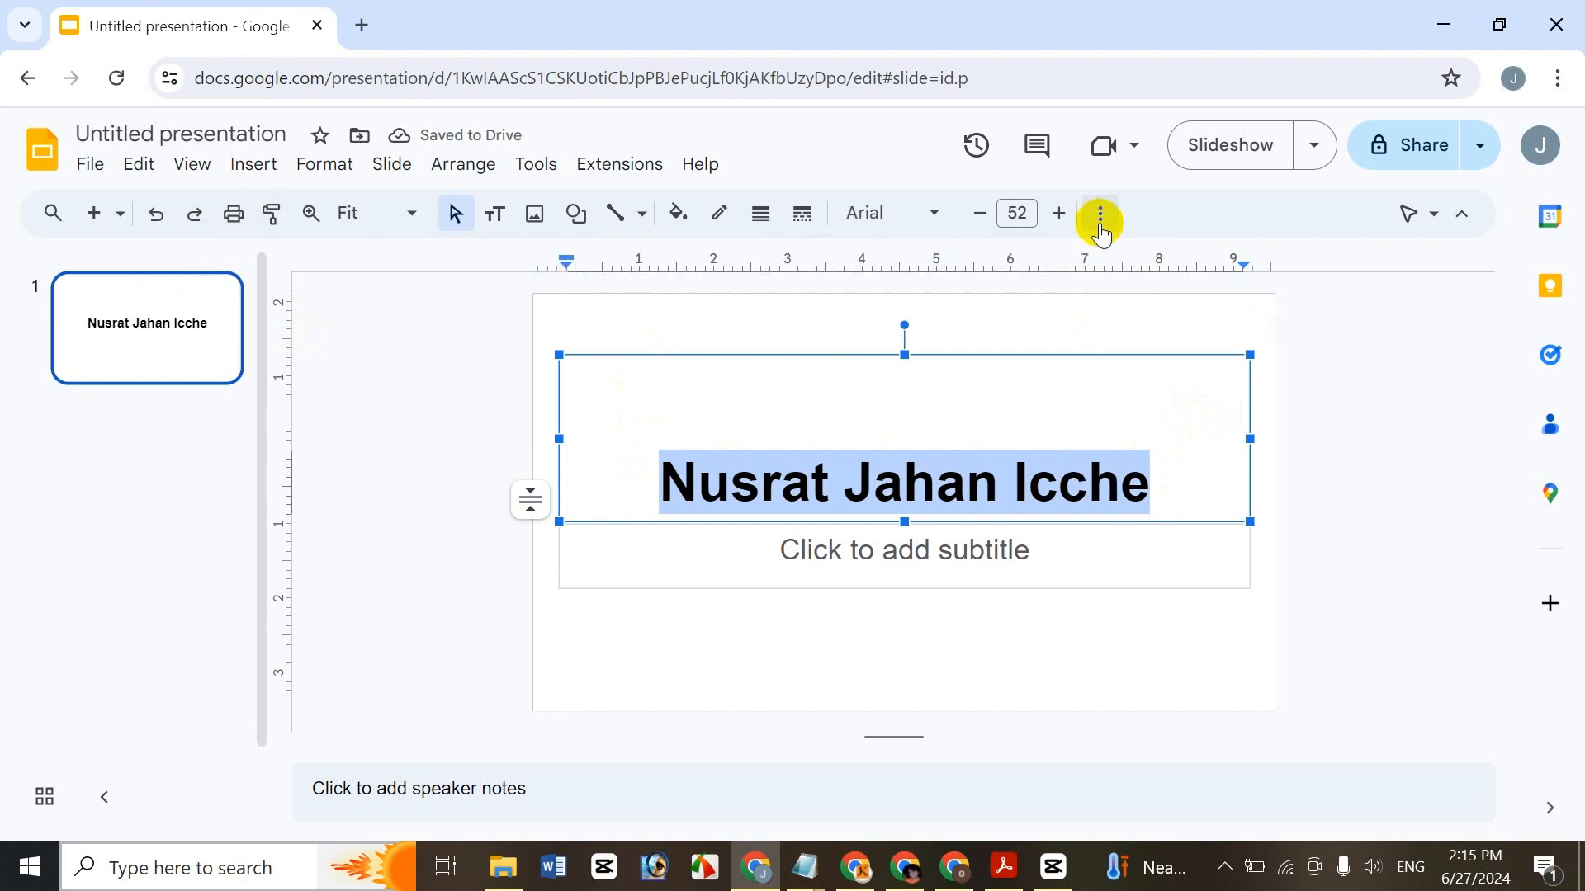
left_click(324, 164)
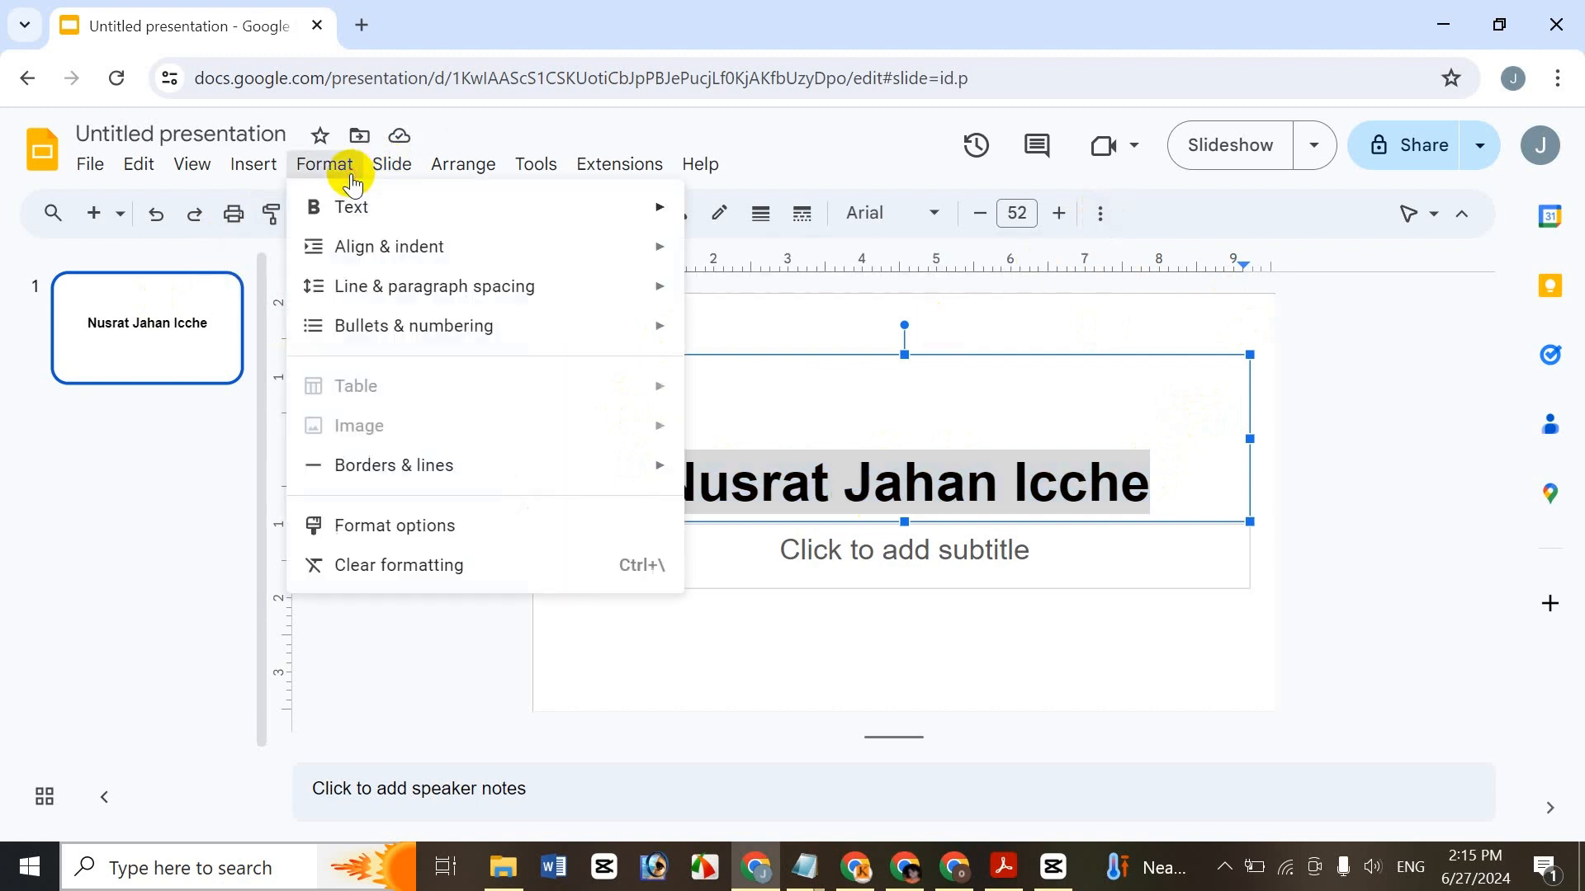
mouse_move(383, 208)
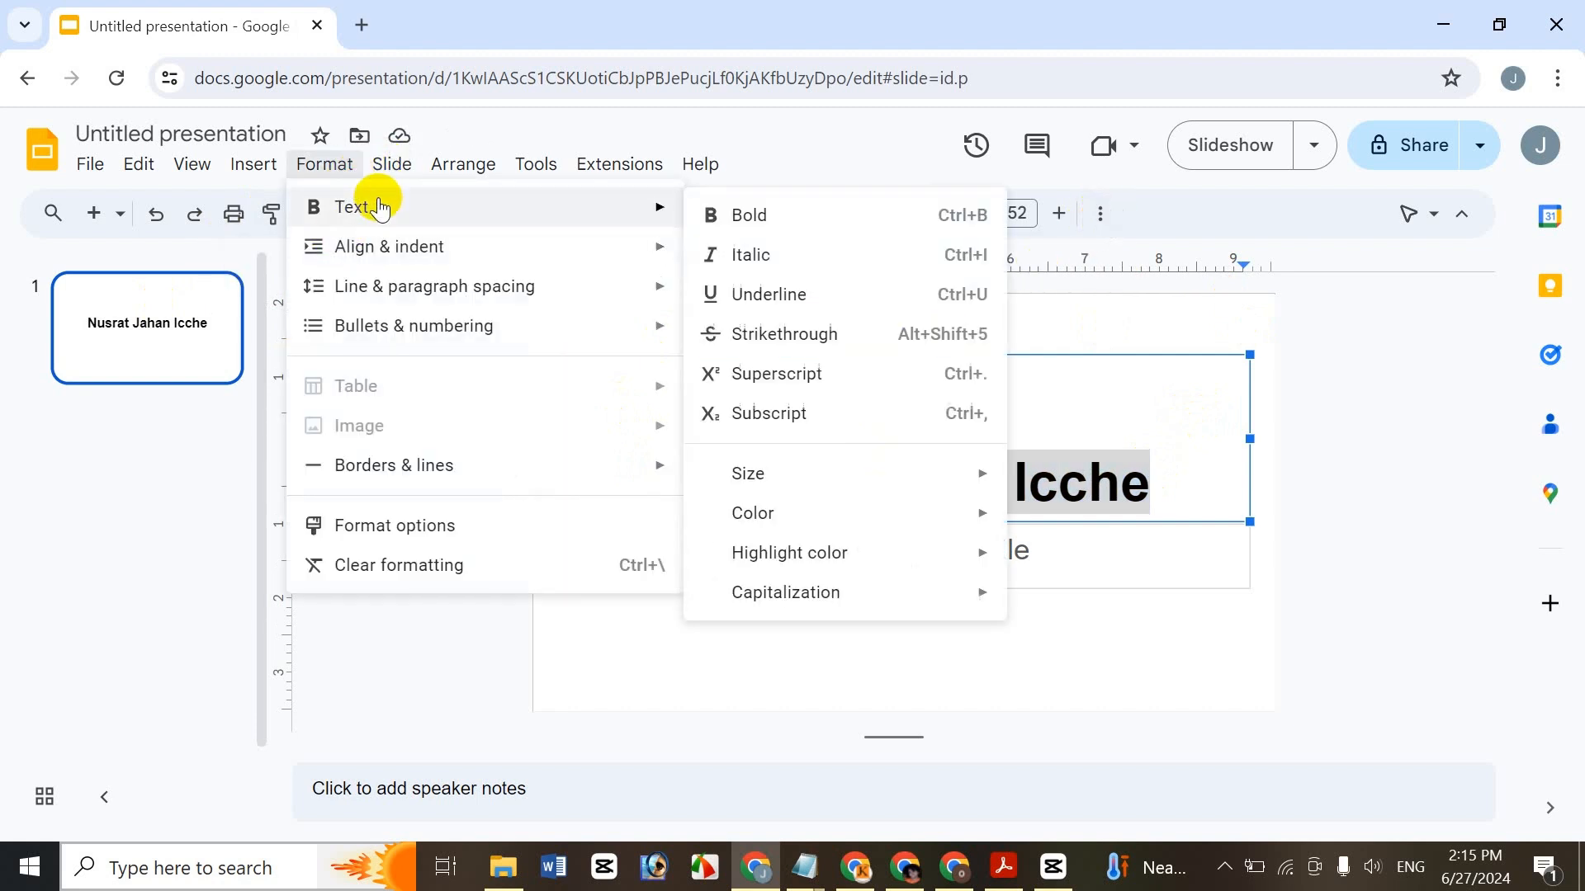
left_click(912, 355)
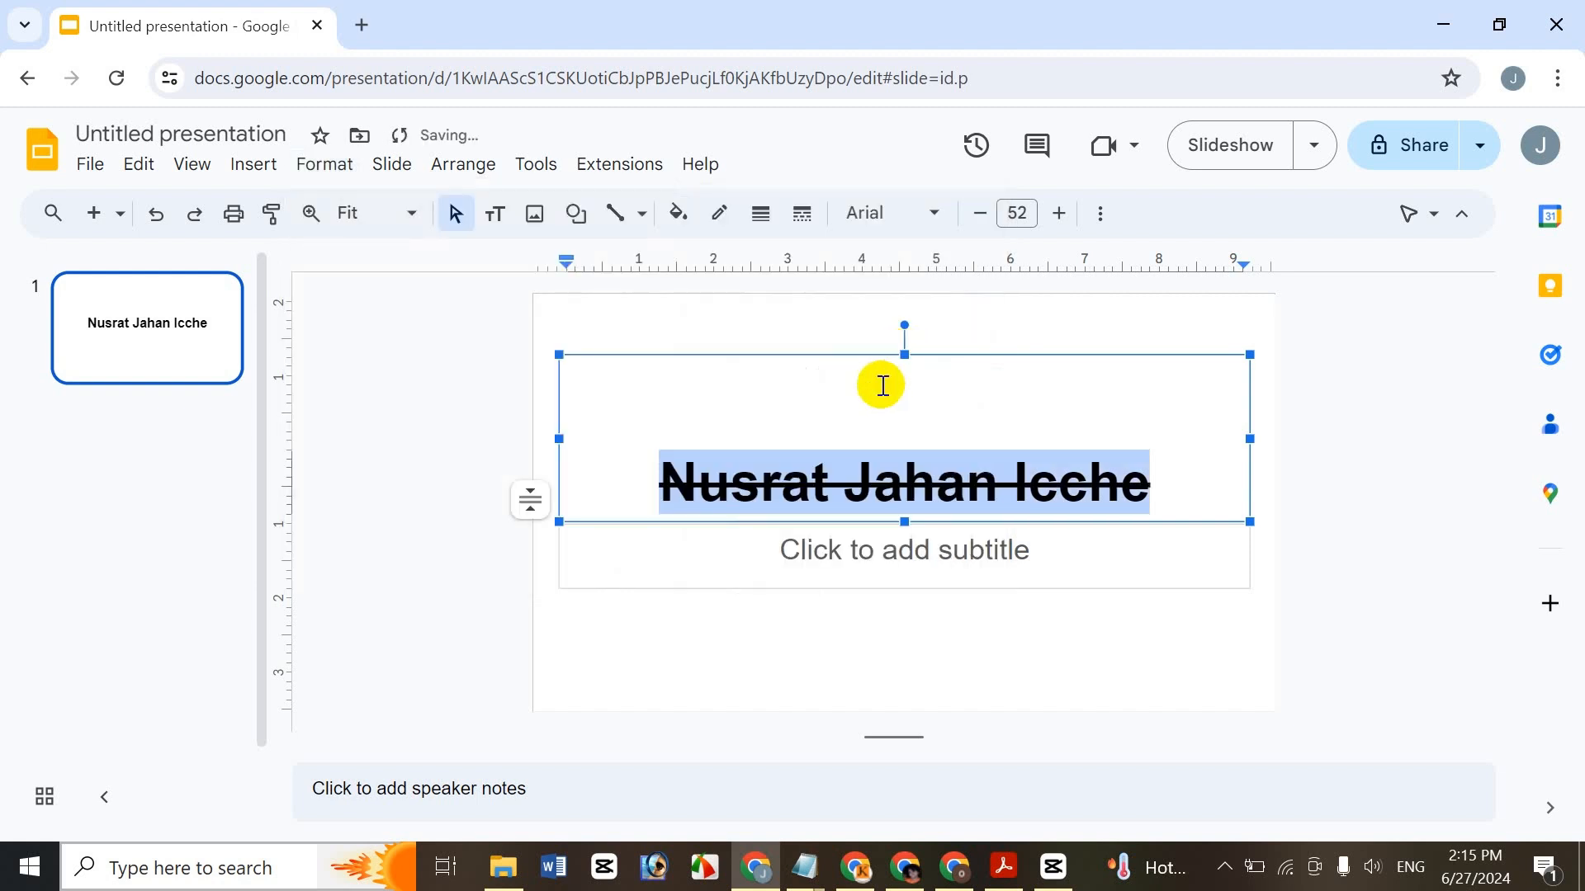
left_click(314, 164)
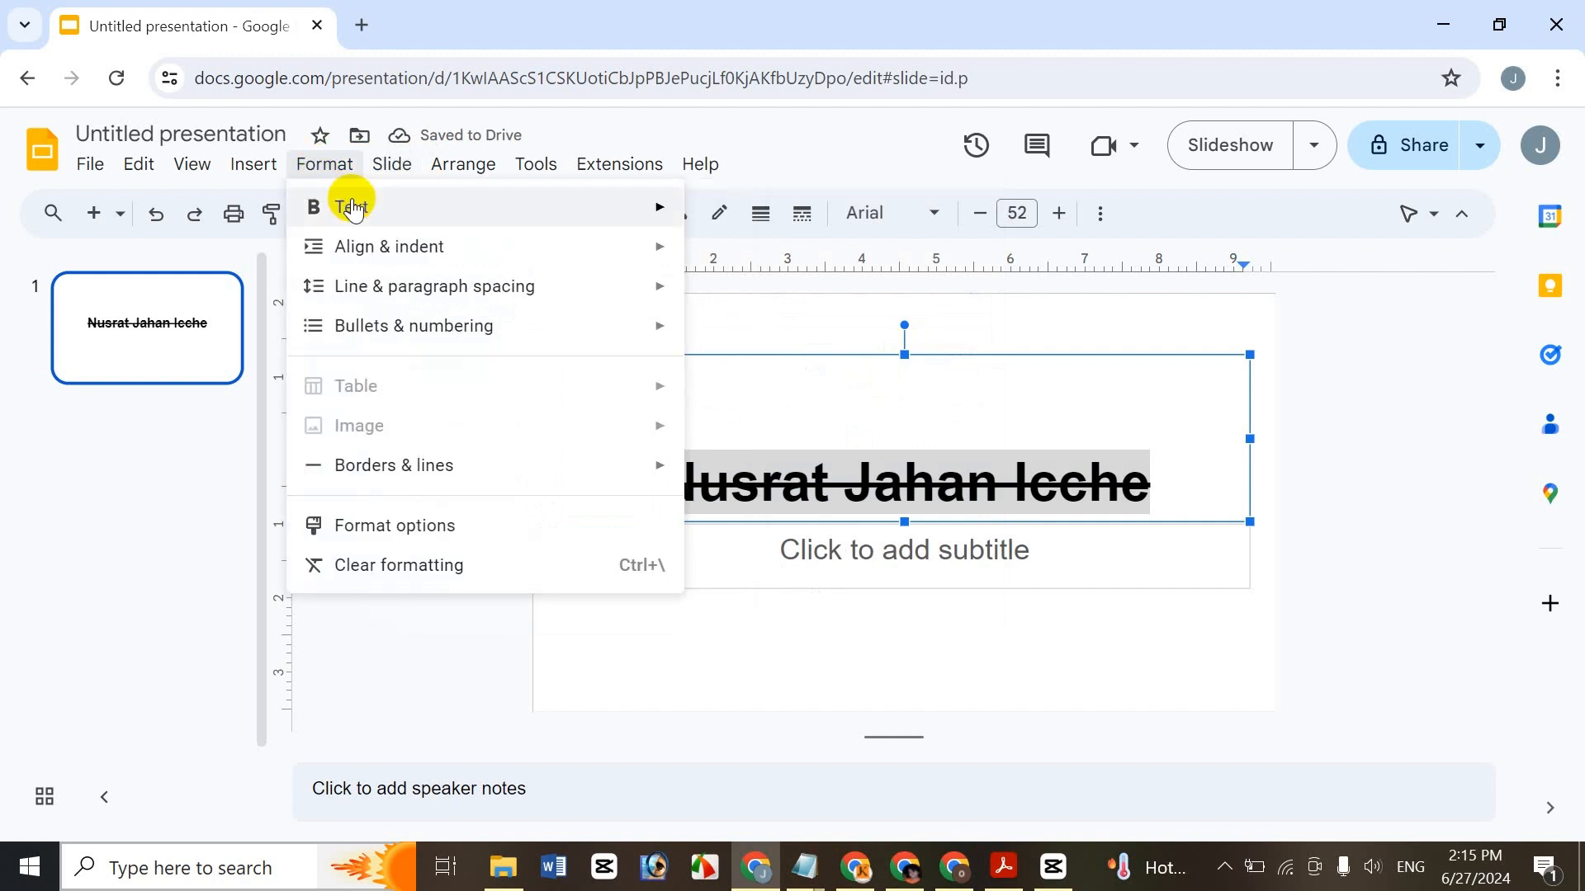
left_click(838, 334)
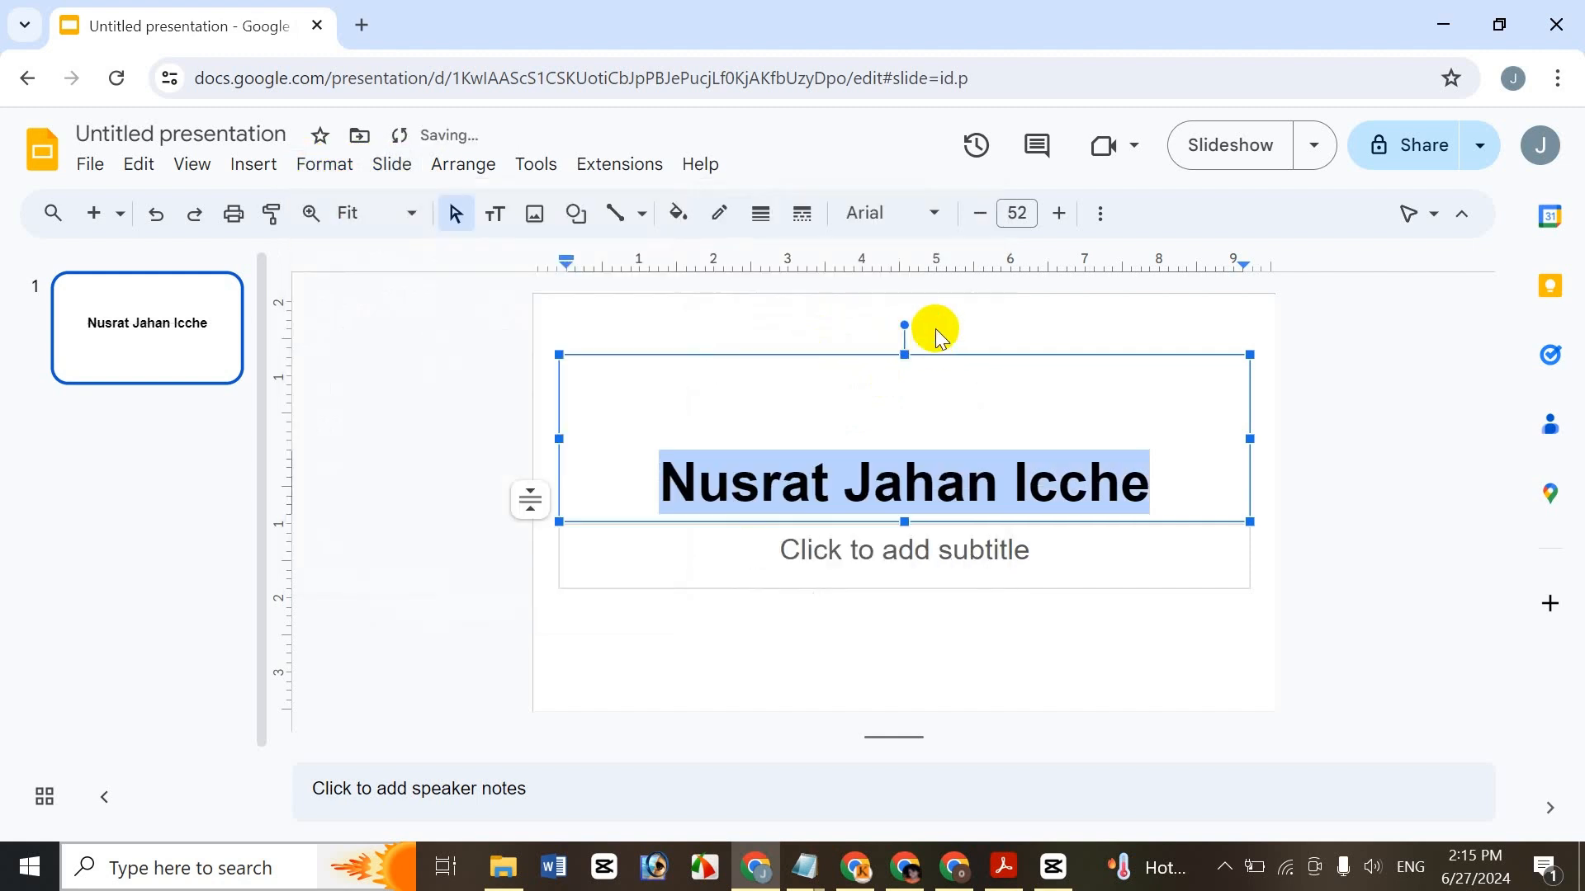
- Apply and then remove the strikethrough again with Alt+Shift+5
key("alt+shift+5")
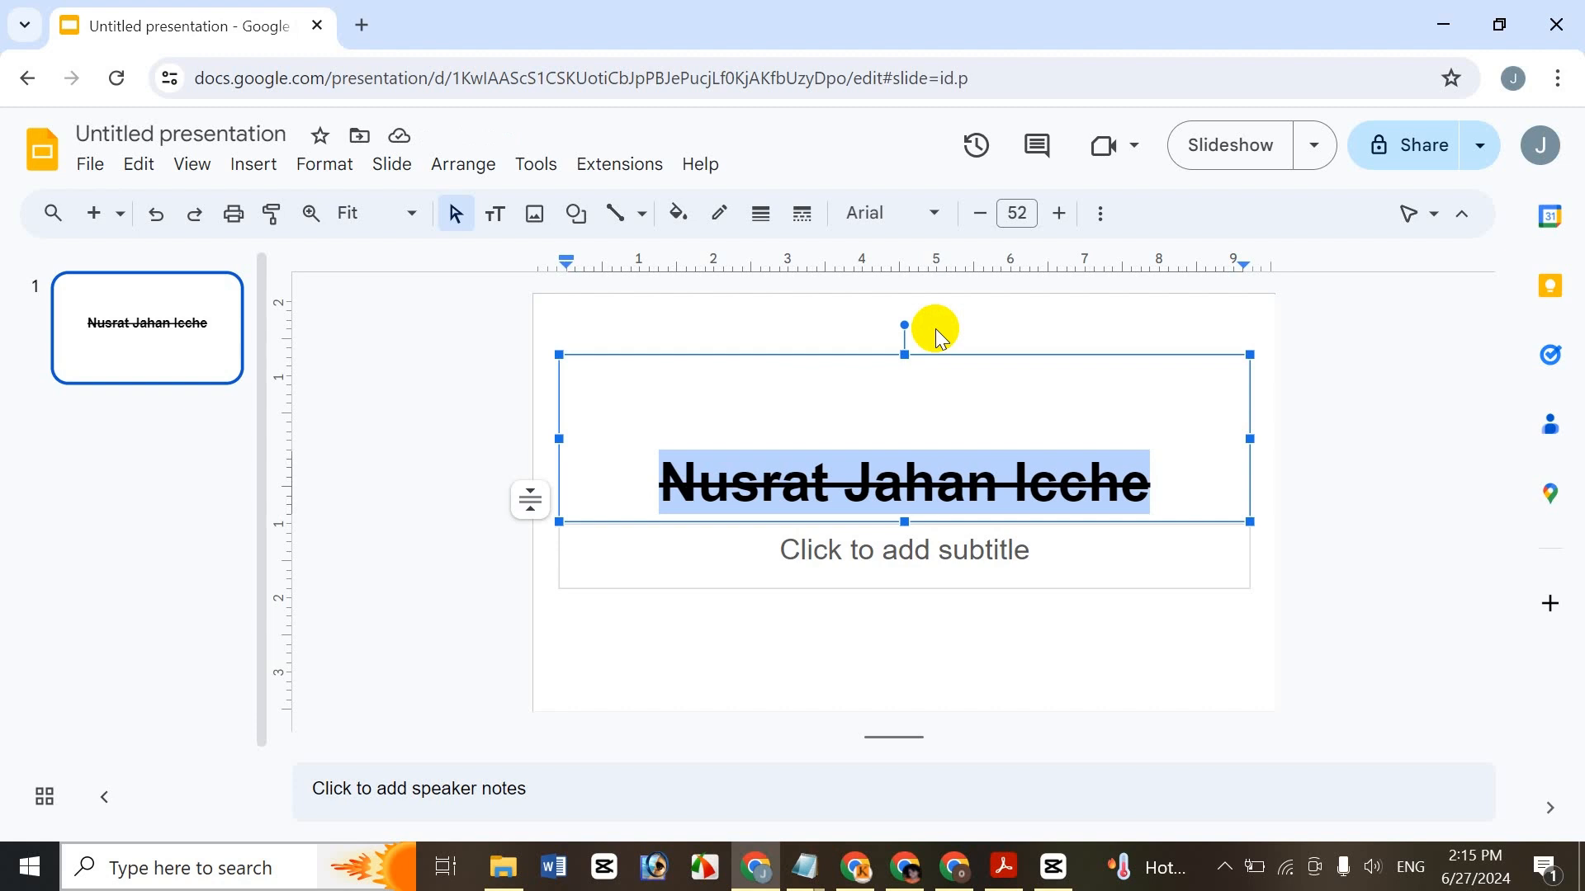
key("alt+shift+5")
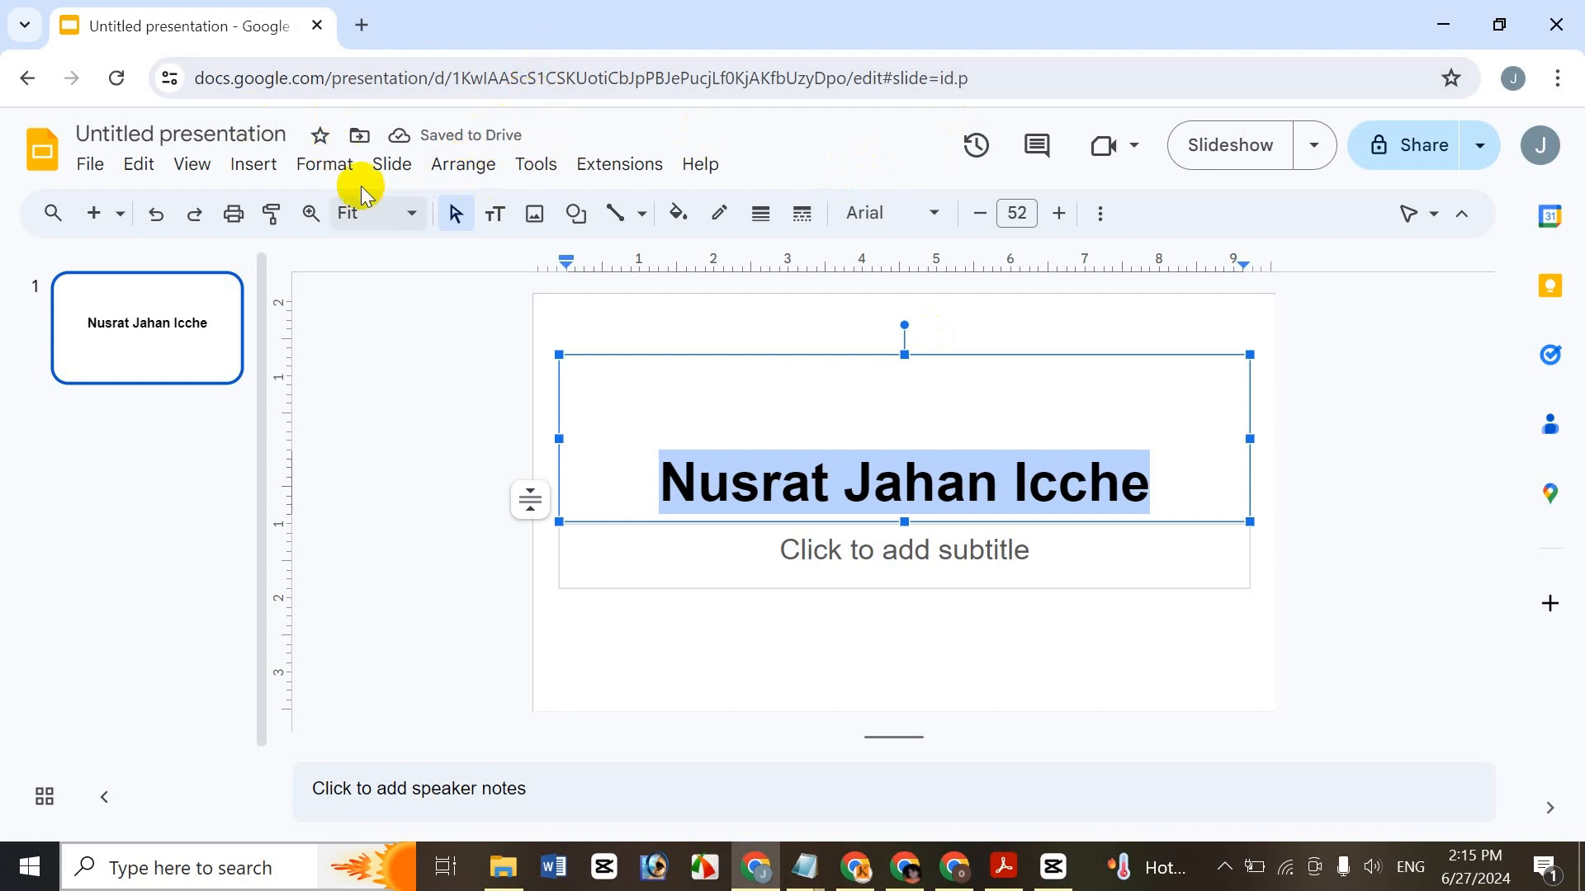
left_click(329, 166)
- Type a2+b3 into the empty subtitle placeholder
mouse_move(350, 210)
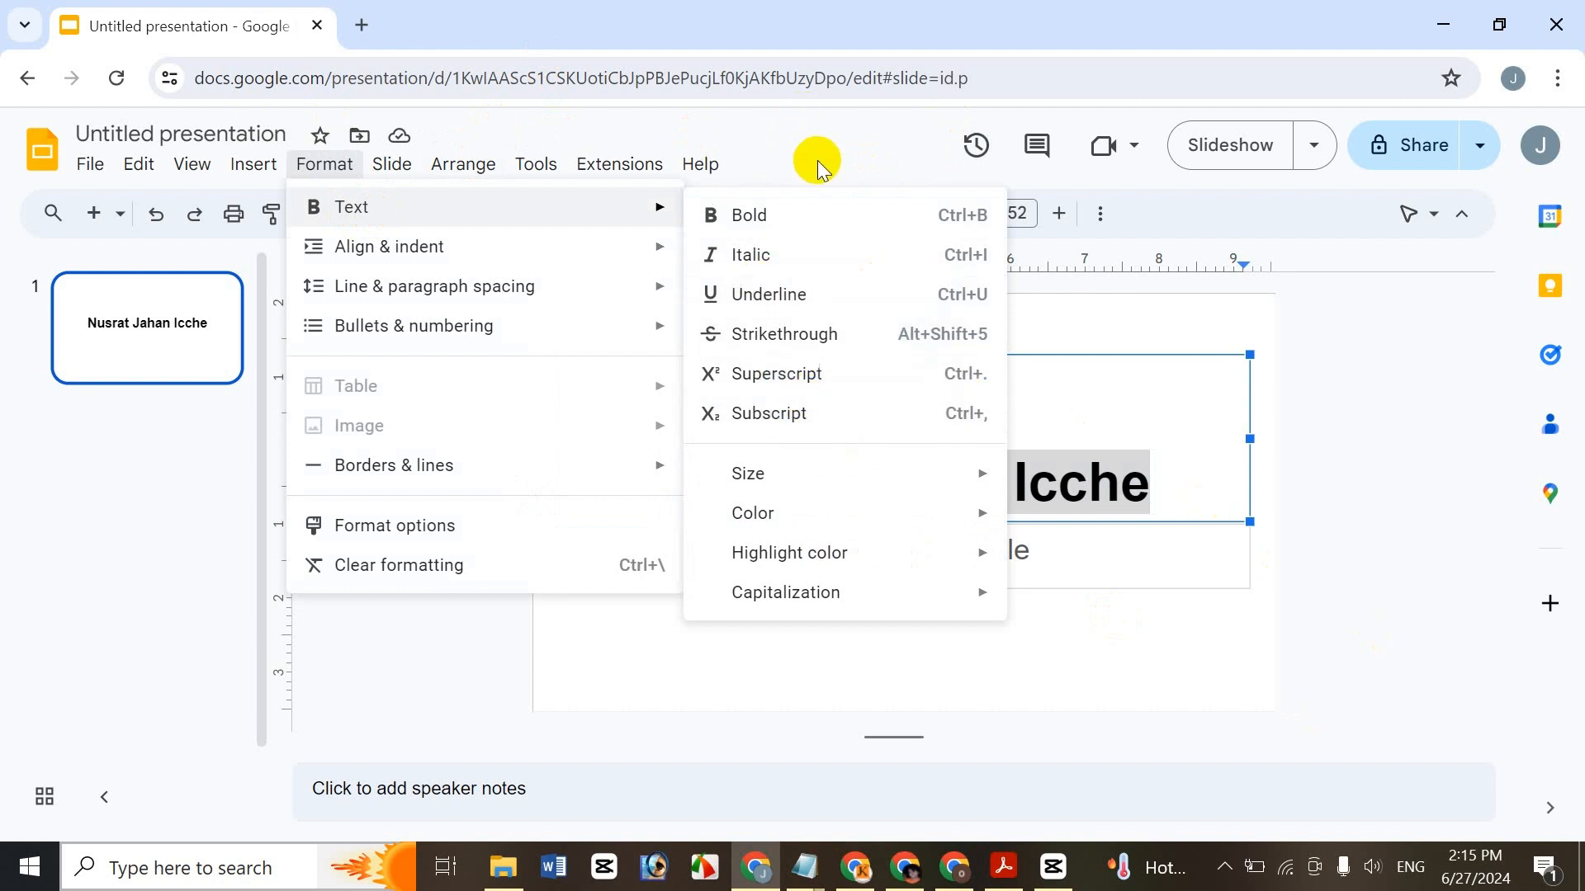
left_click(1099, 564)
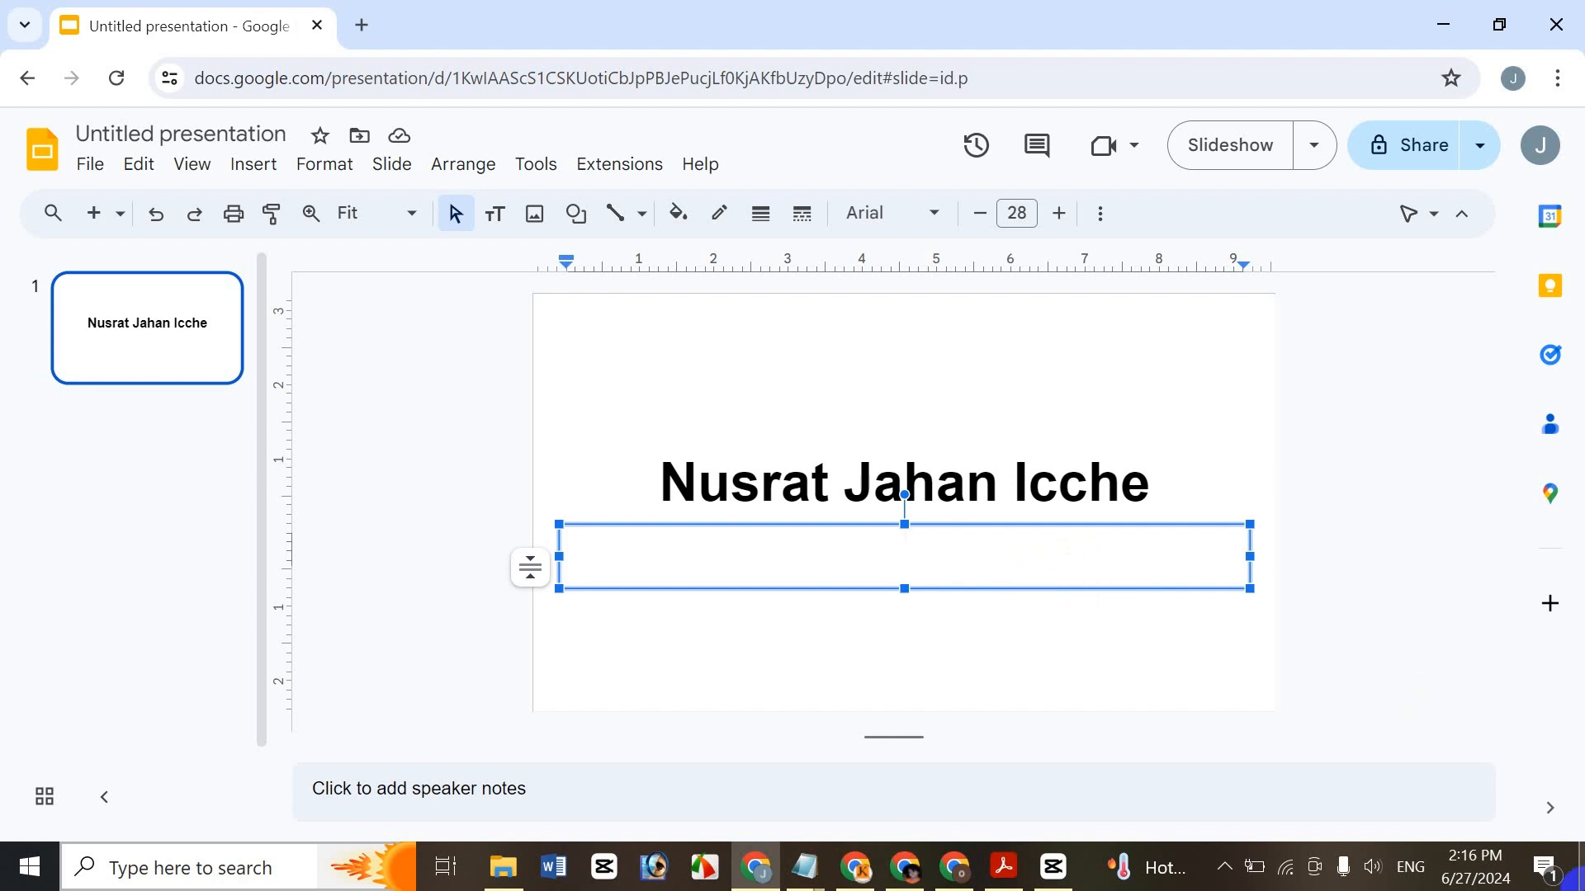
type("A")
key("BackSpace")
type("a2+b3")
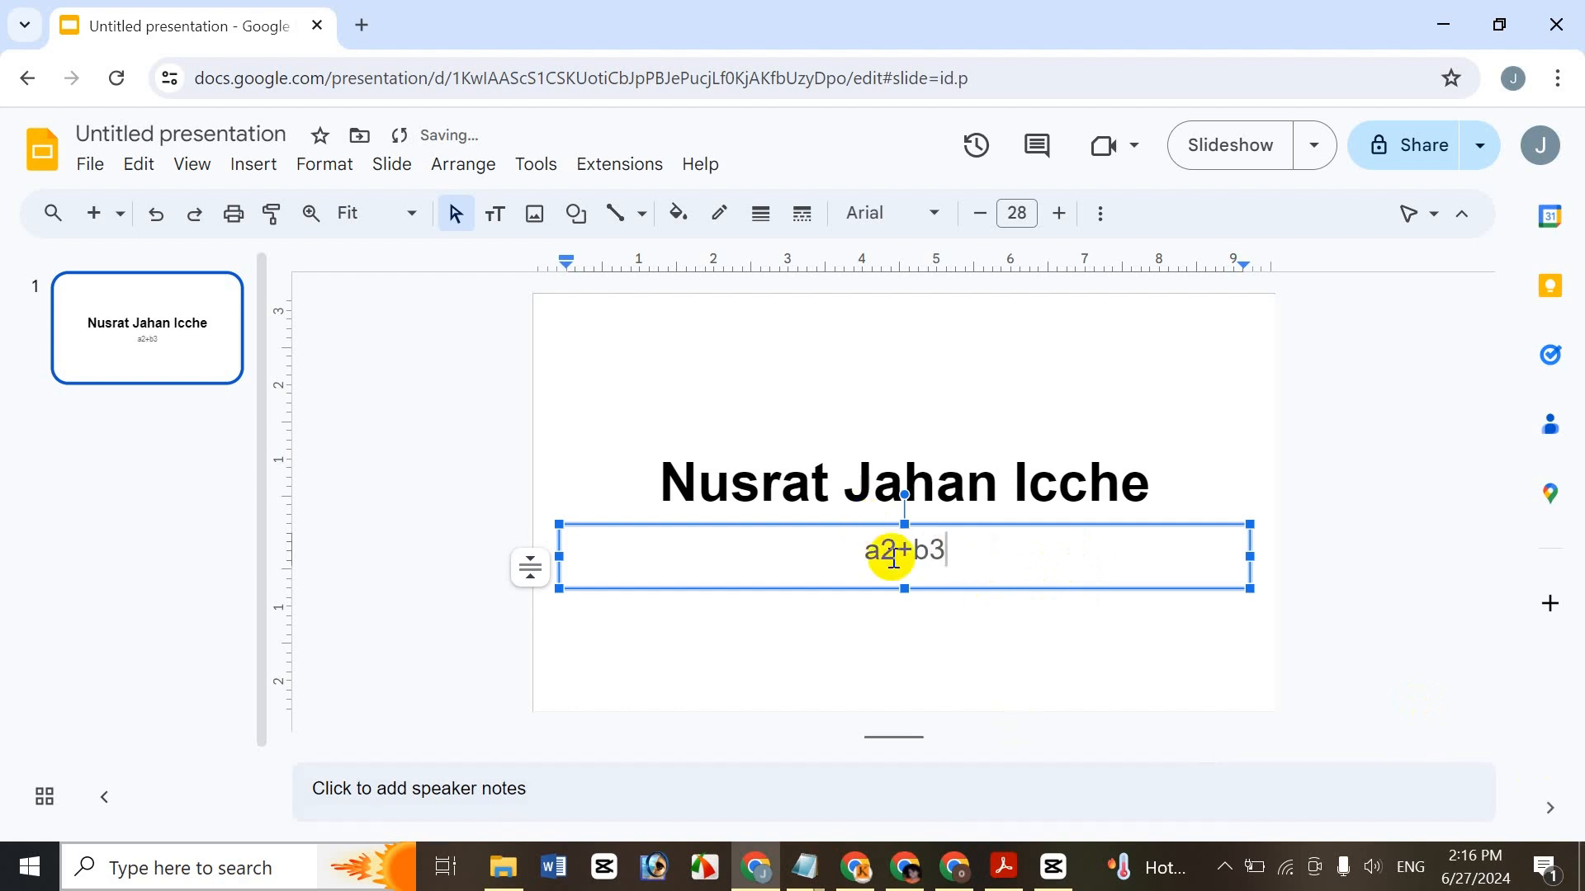
- Make the 2 in a2+b3 a superscript via Format > Text, then select the 3
left_click_drag(897, 551, 880, 553)
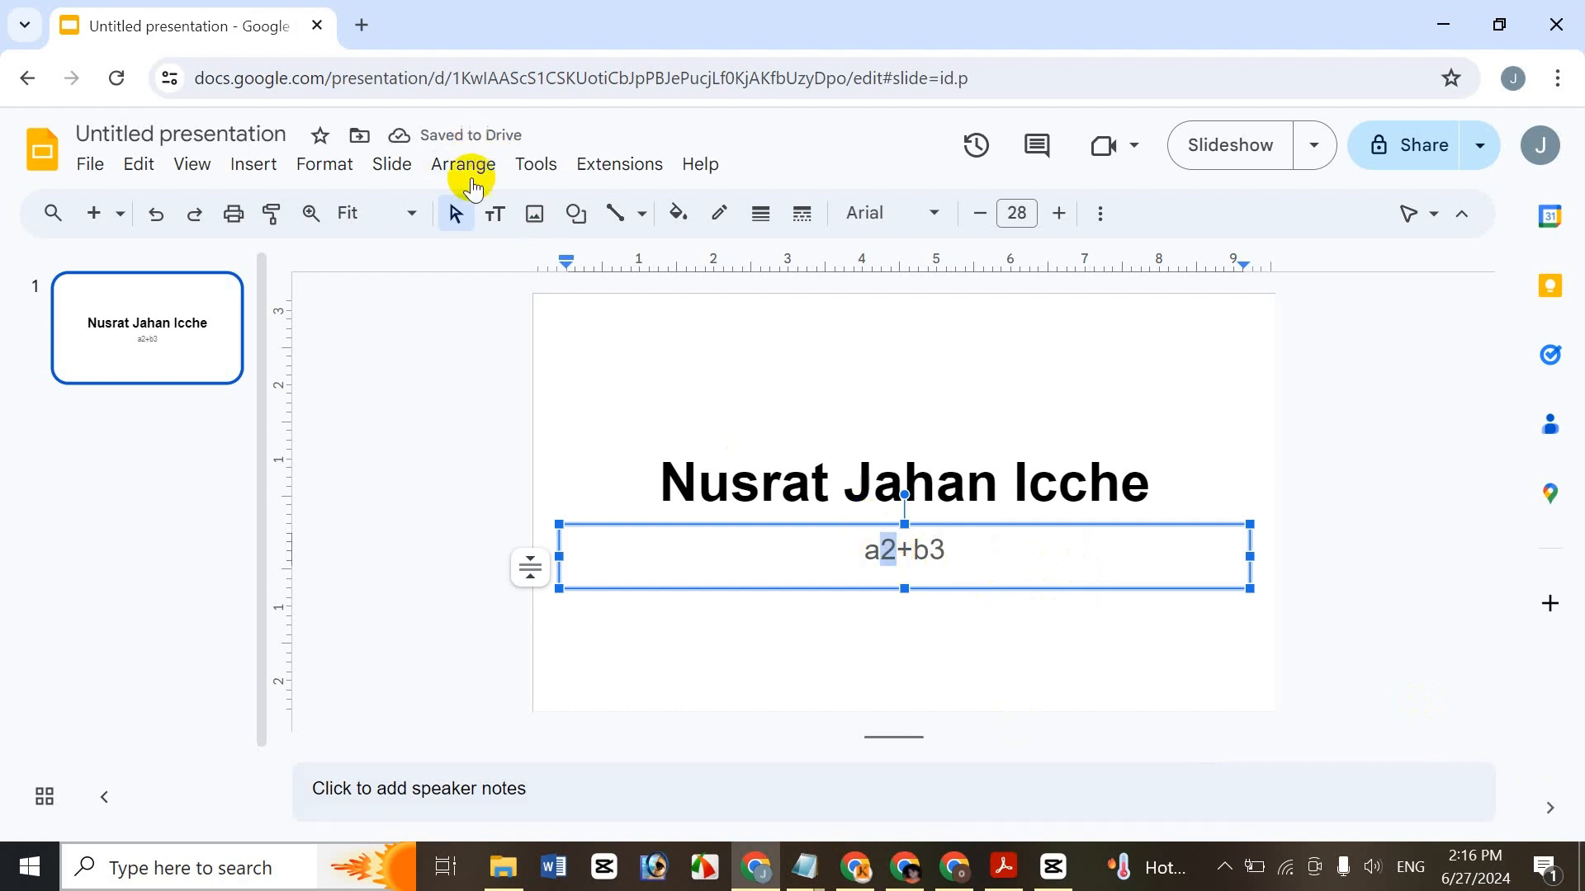
left_click(390, 164)
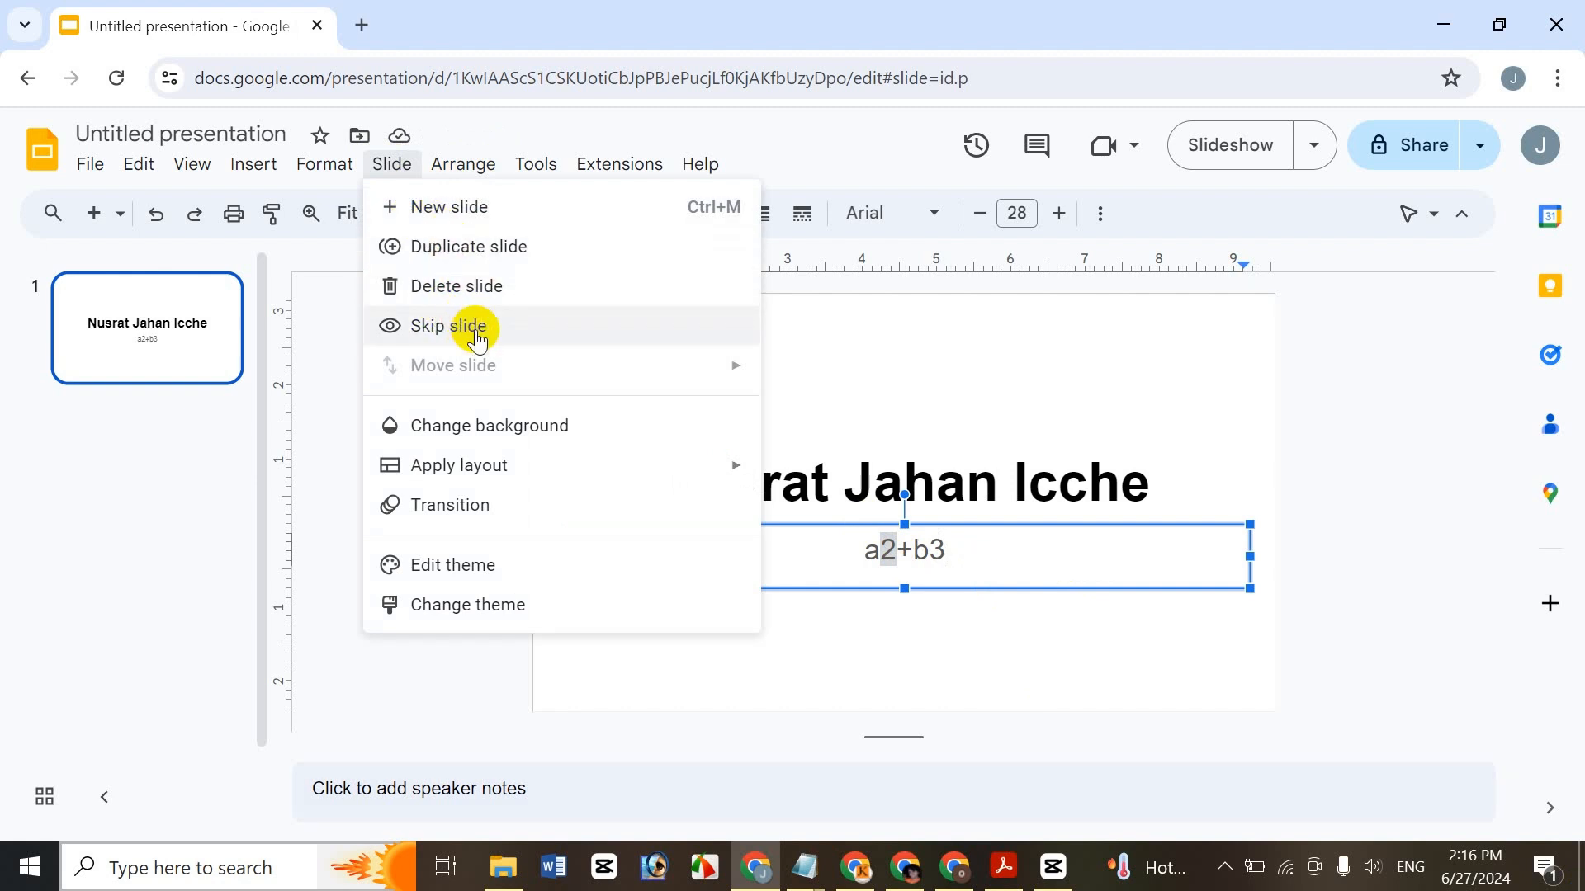
mouse_move(325, 164)
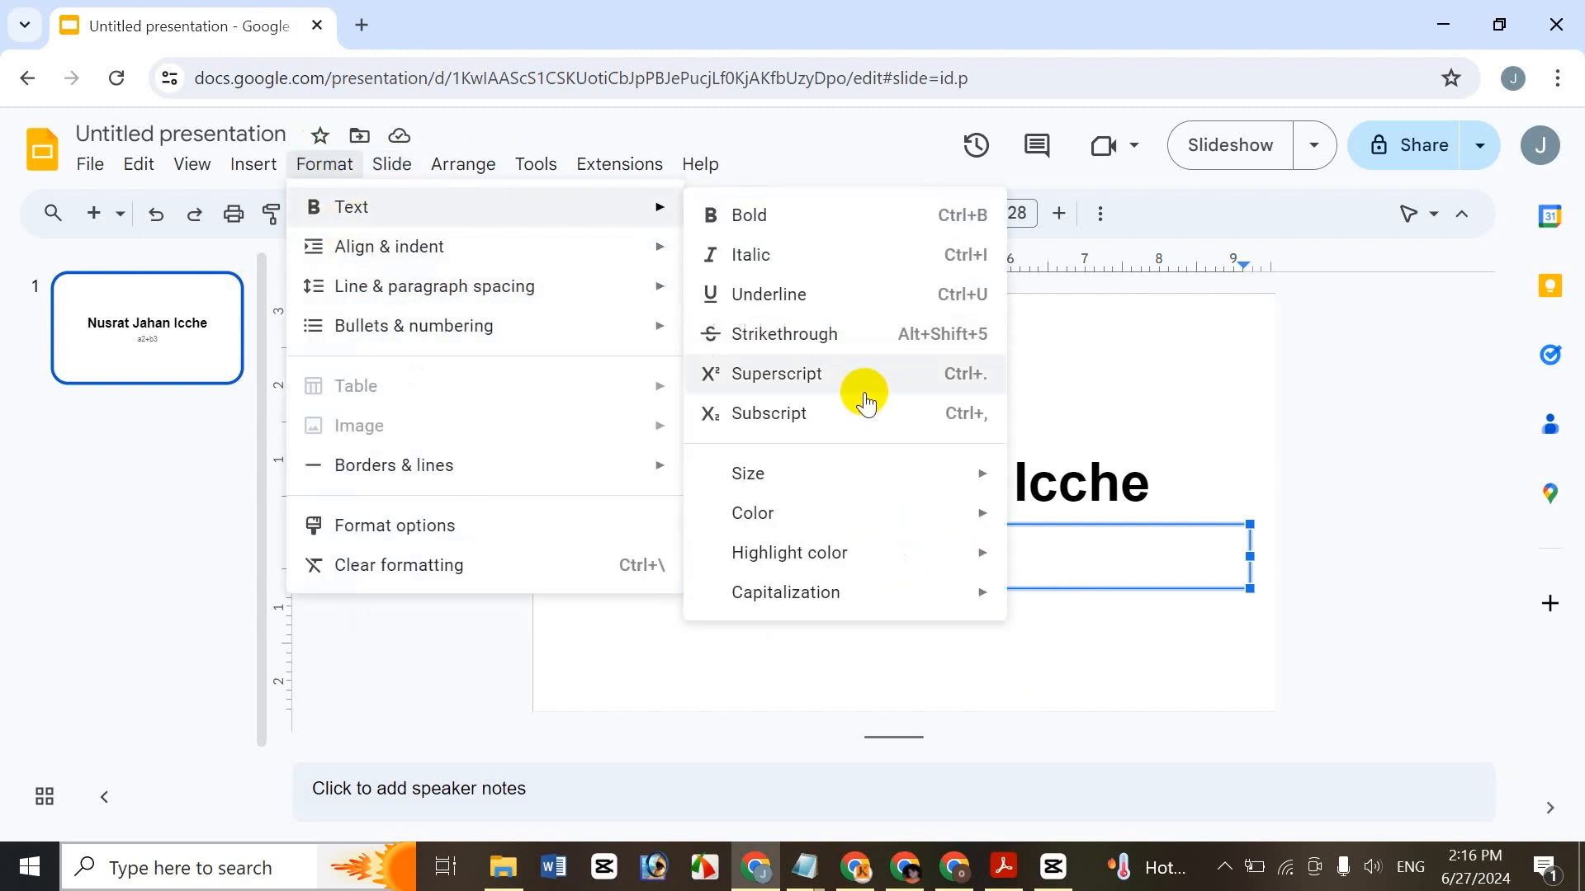
left_click(854, 383)
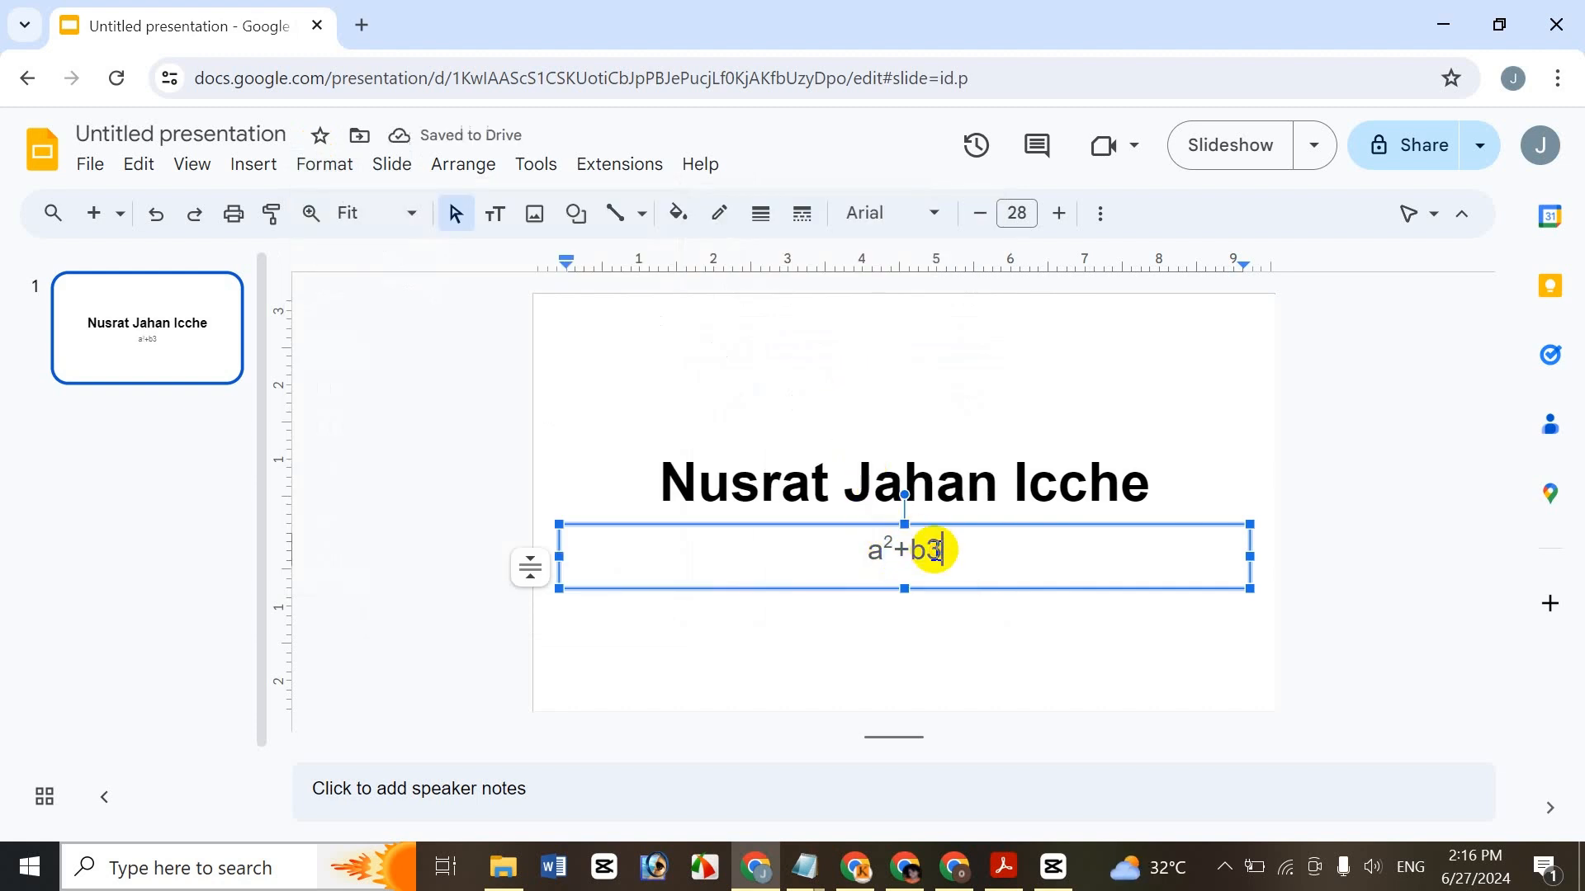
left_click_drag(942, 551, 926, 550)
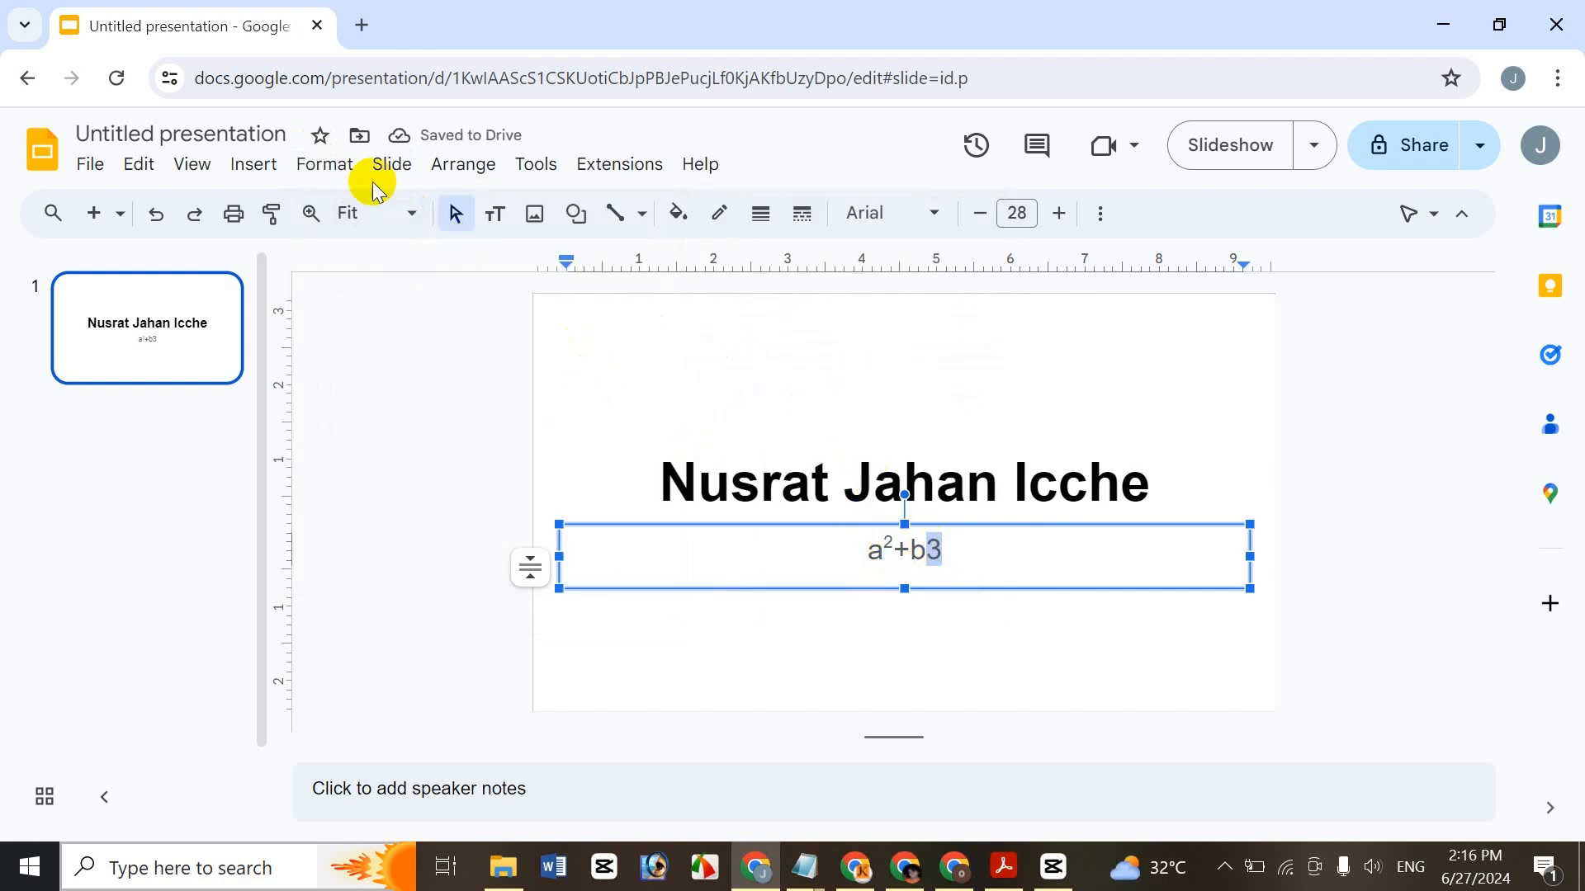
left_click(391, 164)
- Make the 3 after b a subscript, then type H2O after it and delete it
mouse_move(330, 178)
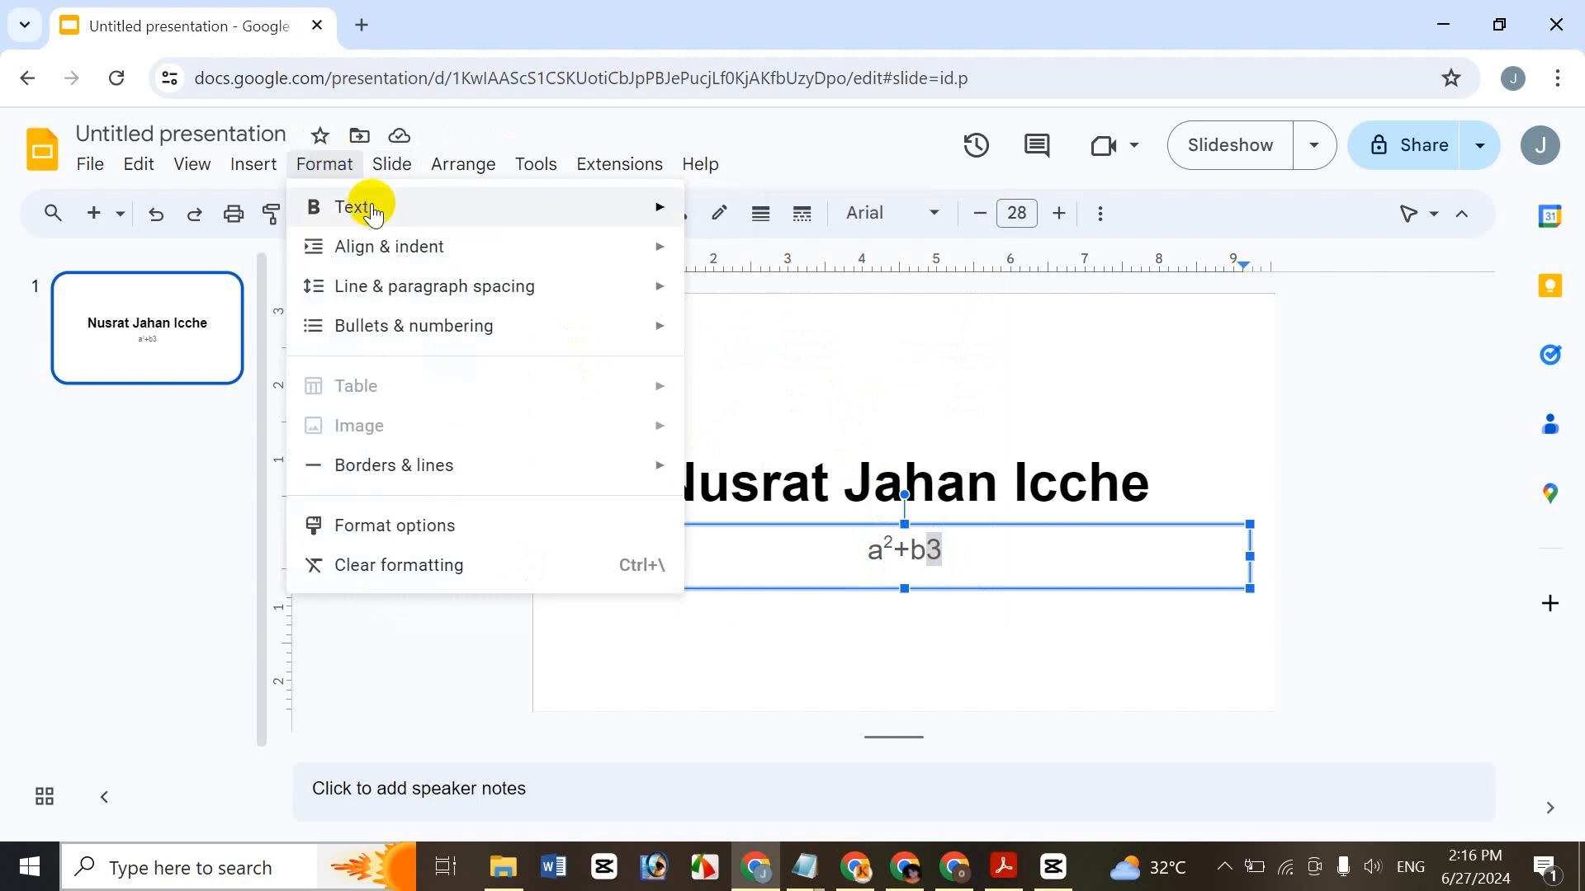
mouse_move(628, 208)
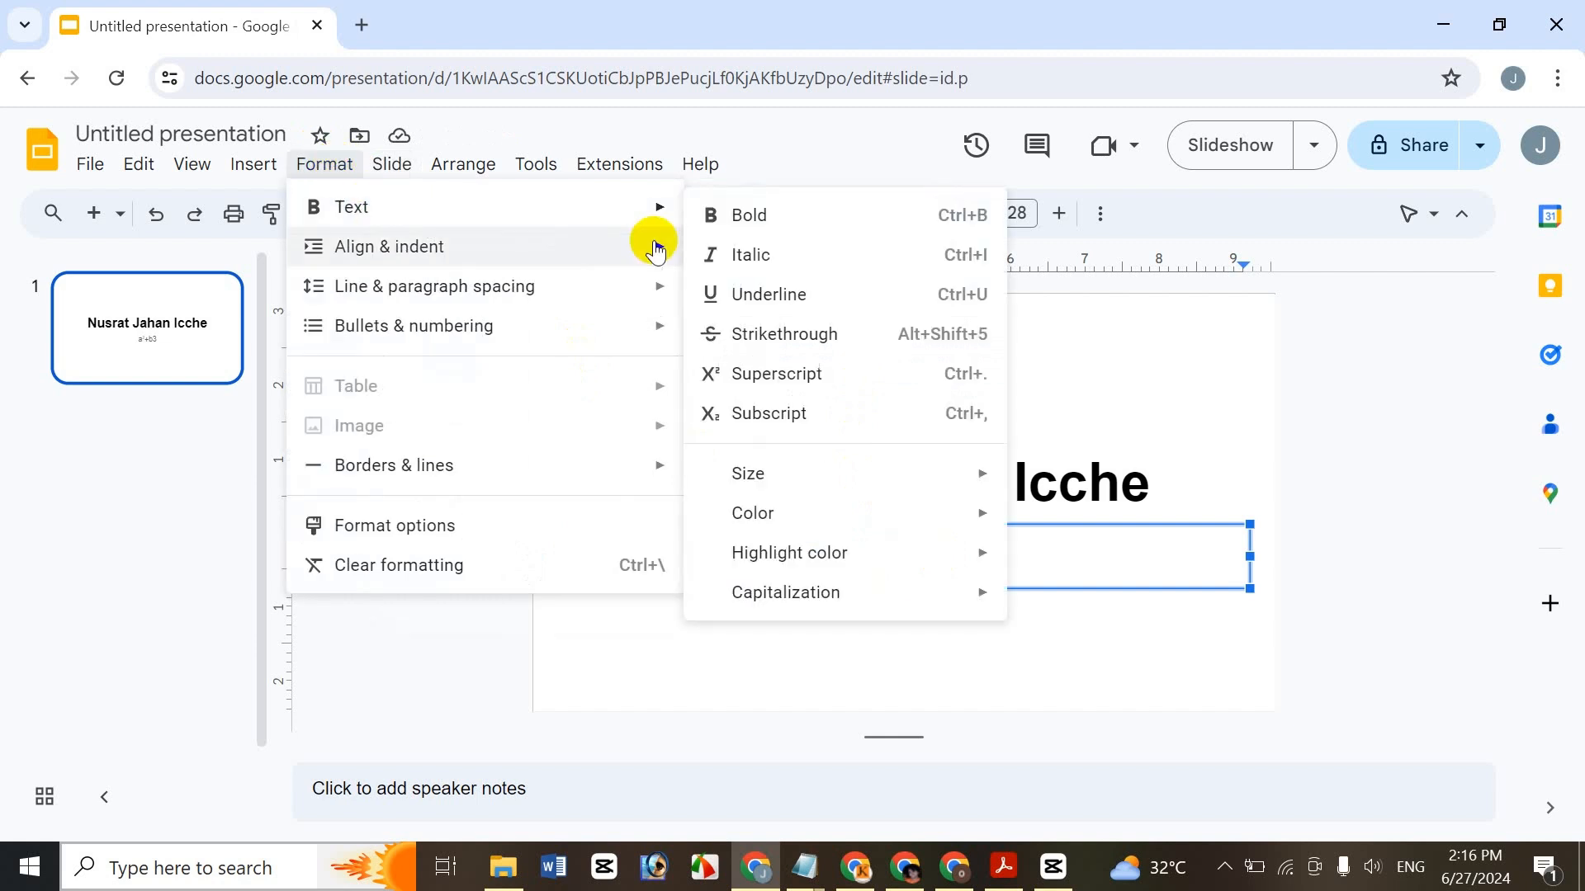
left_click(842, 418)
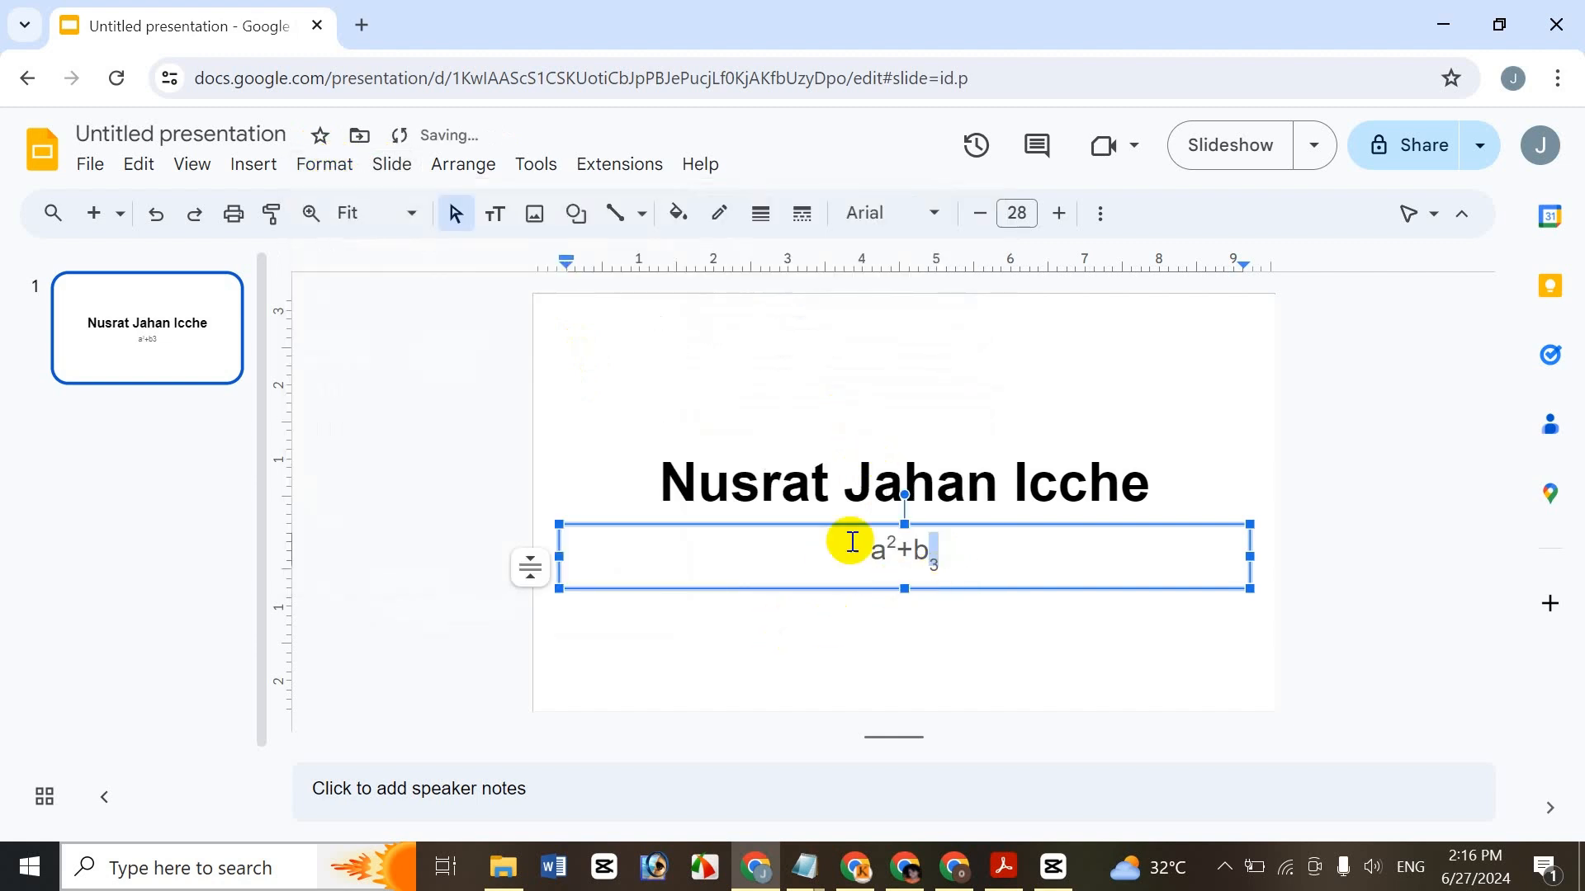
left_click(991, 555)
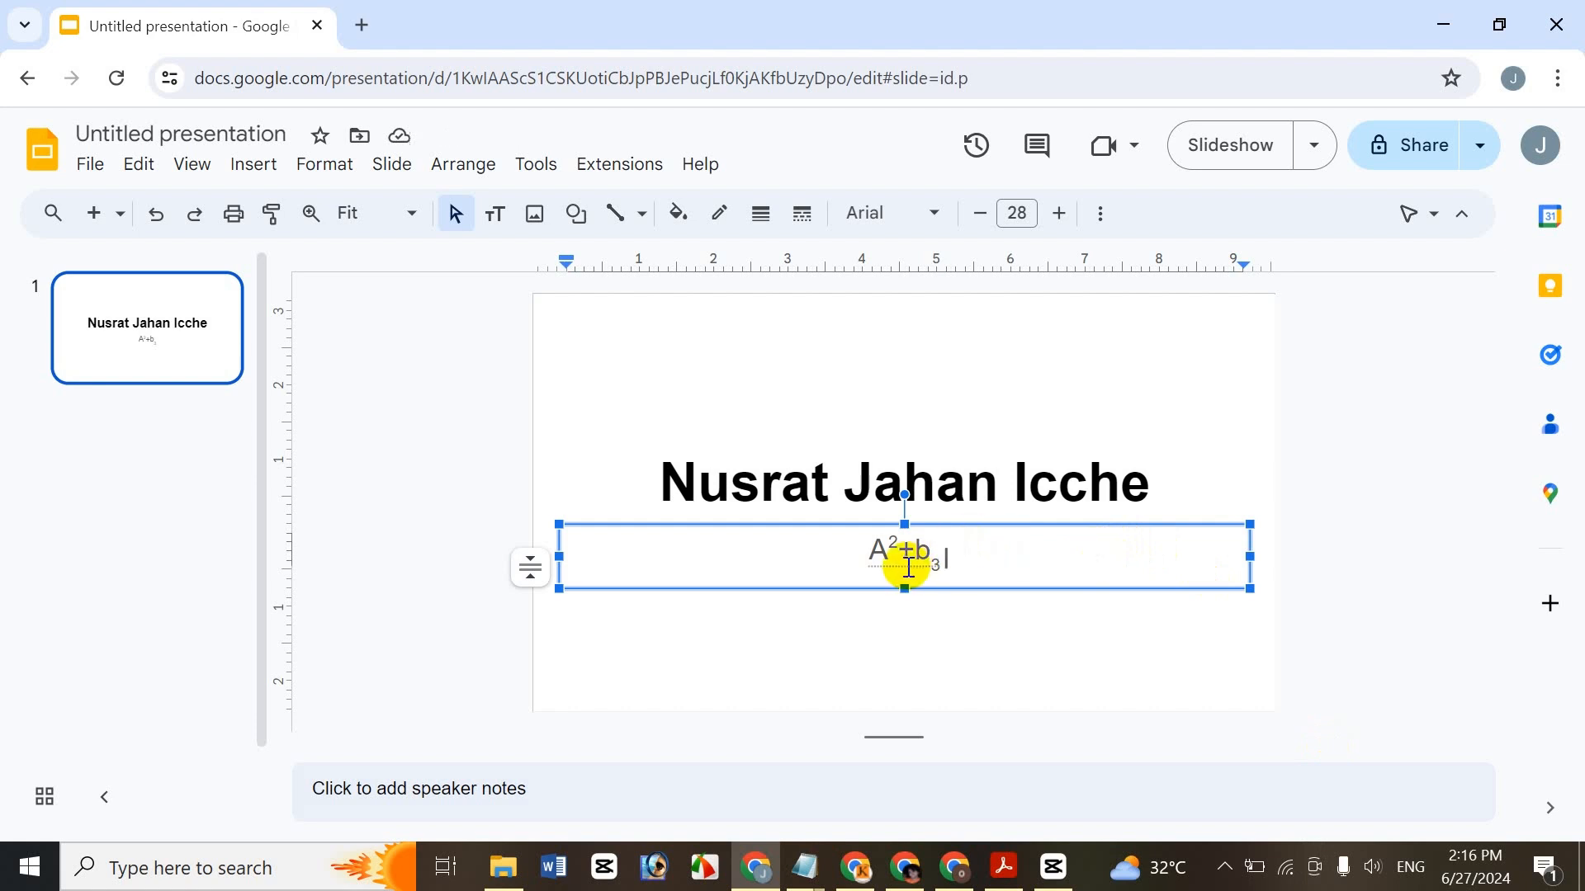
type("H")
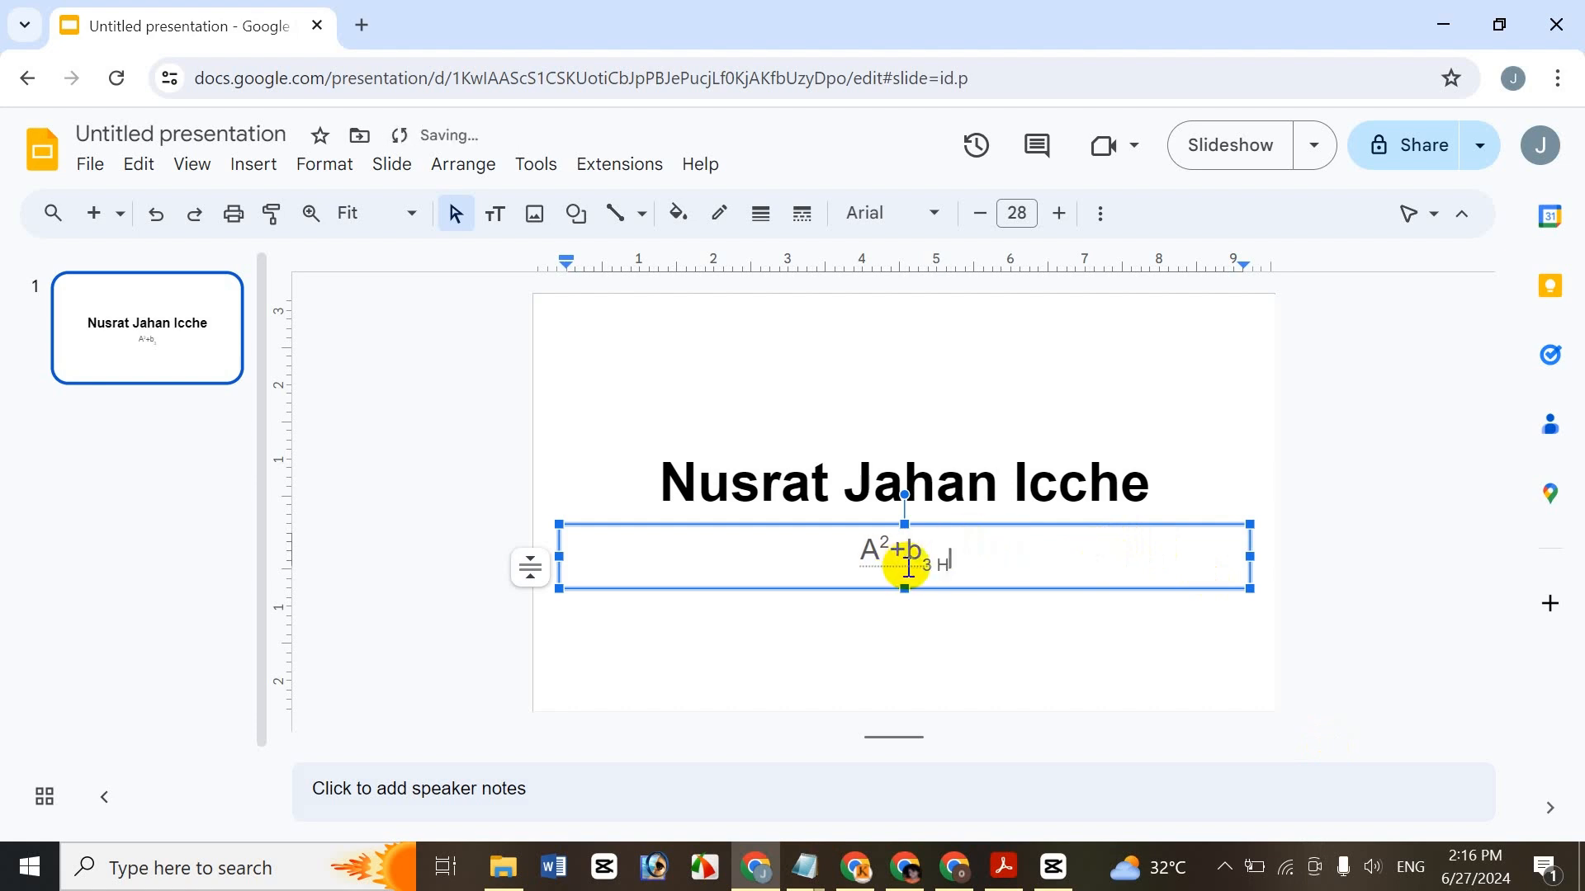
type("2O")
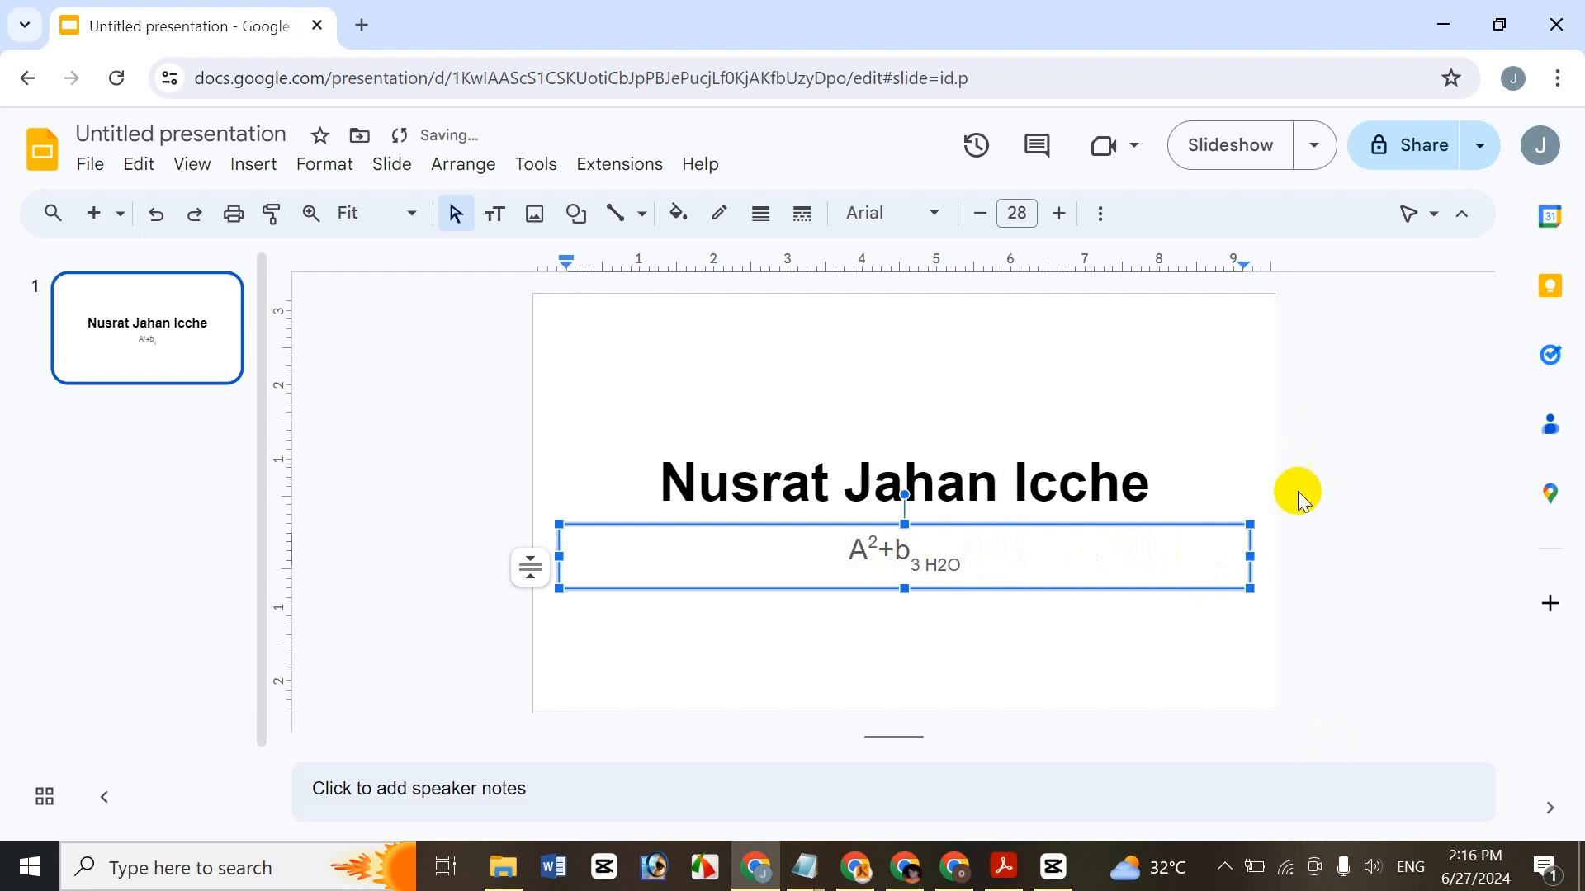
key("BackSpace")
key("BackSpace")
key("BackSpace")
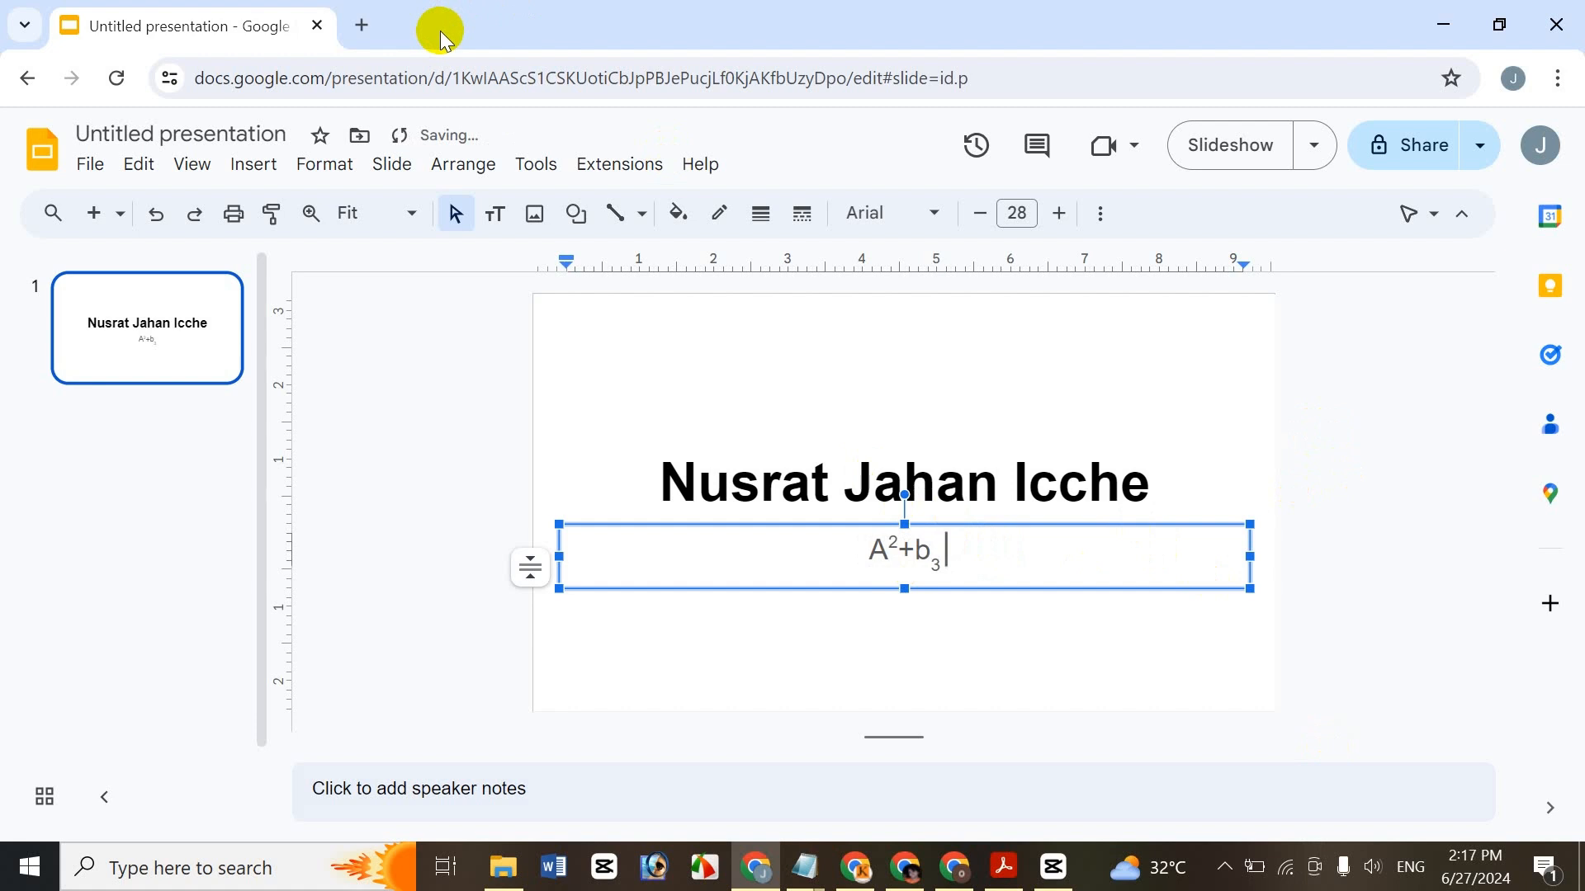
- Add H2O after b₃ and test Ctrl+. and Ctrl+, on its 2, ending with superscript
type("H")
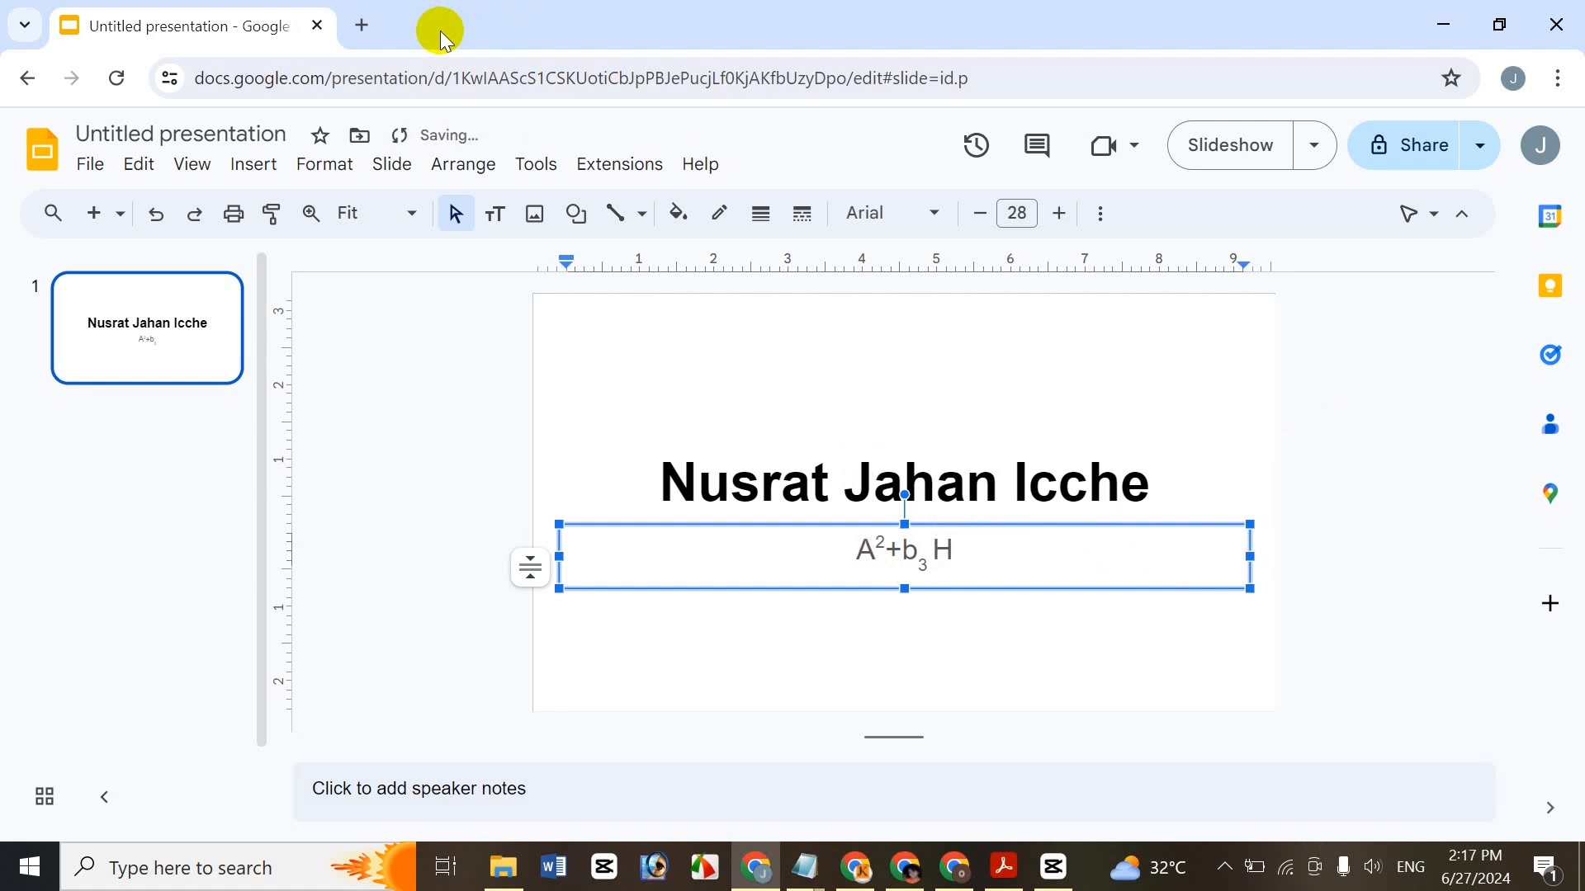
type("2O")
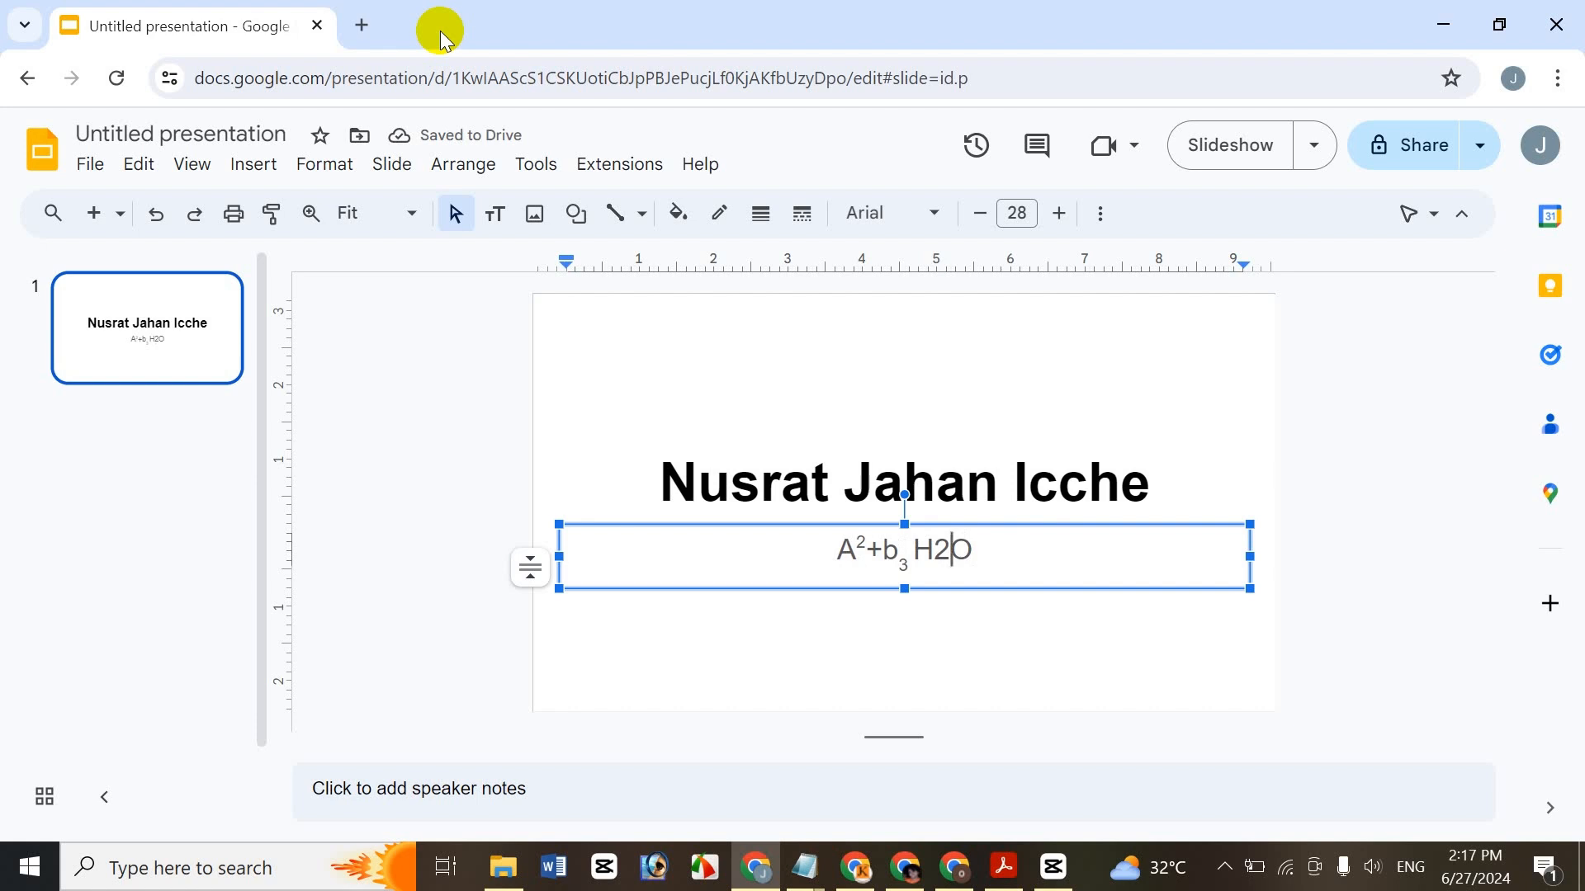
key("shift+Left")
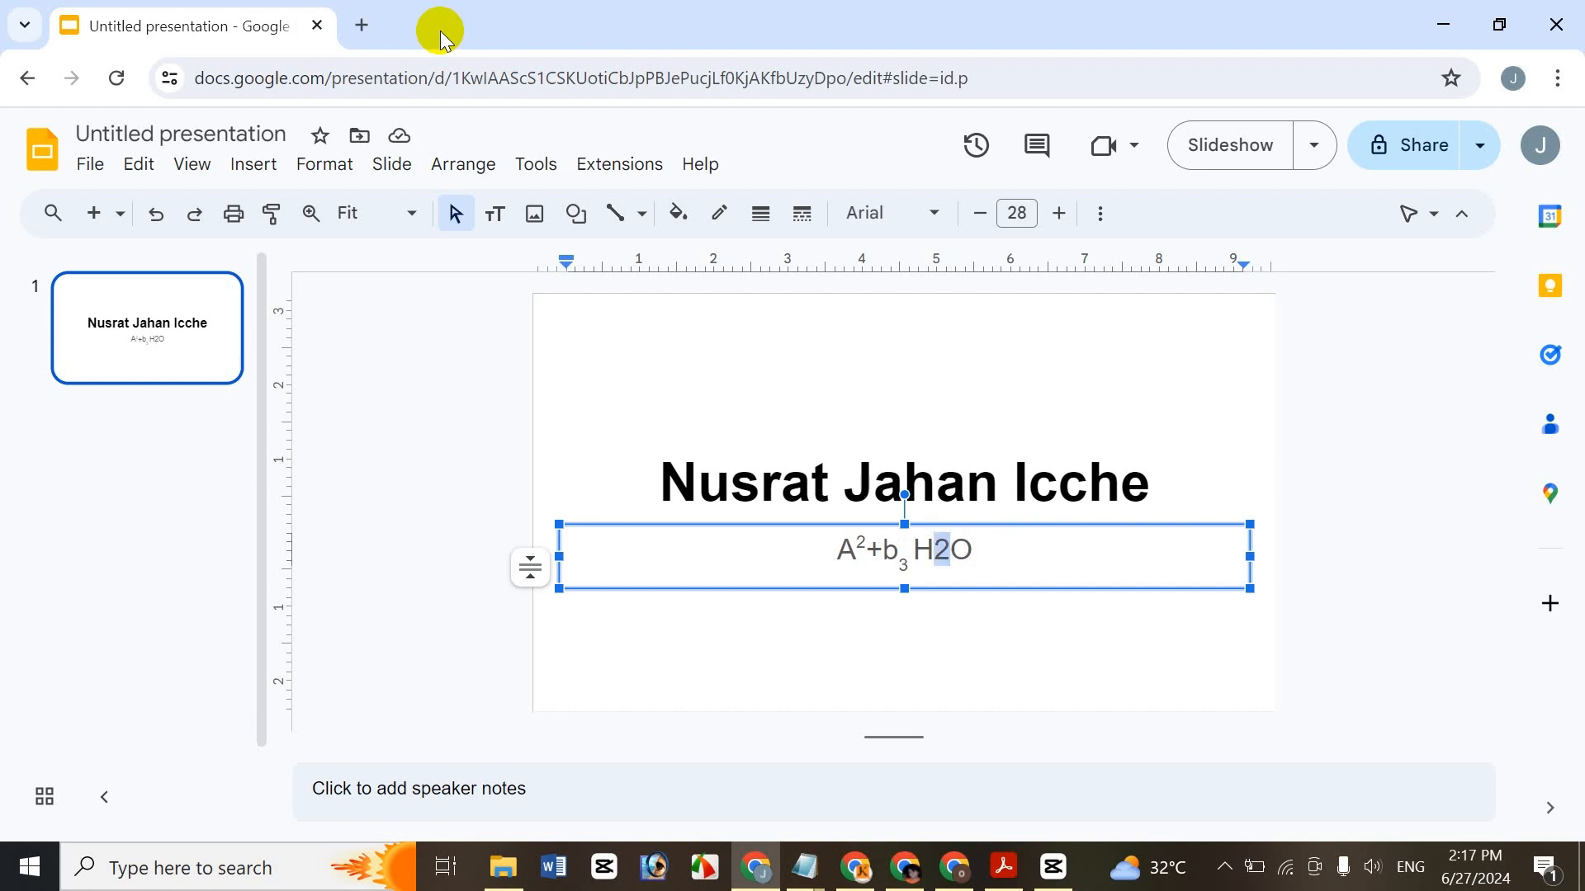
key("ctrl+period")
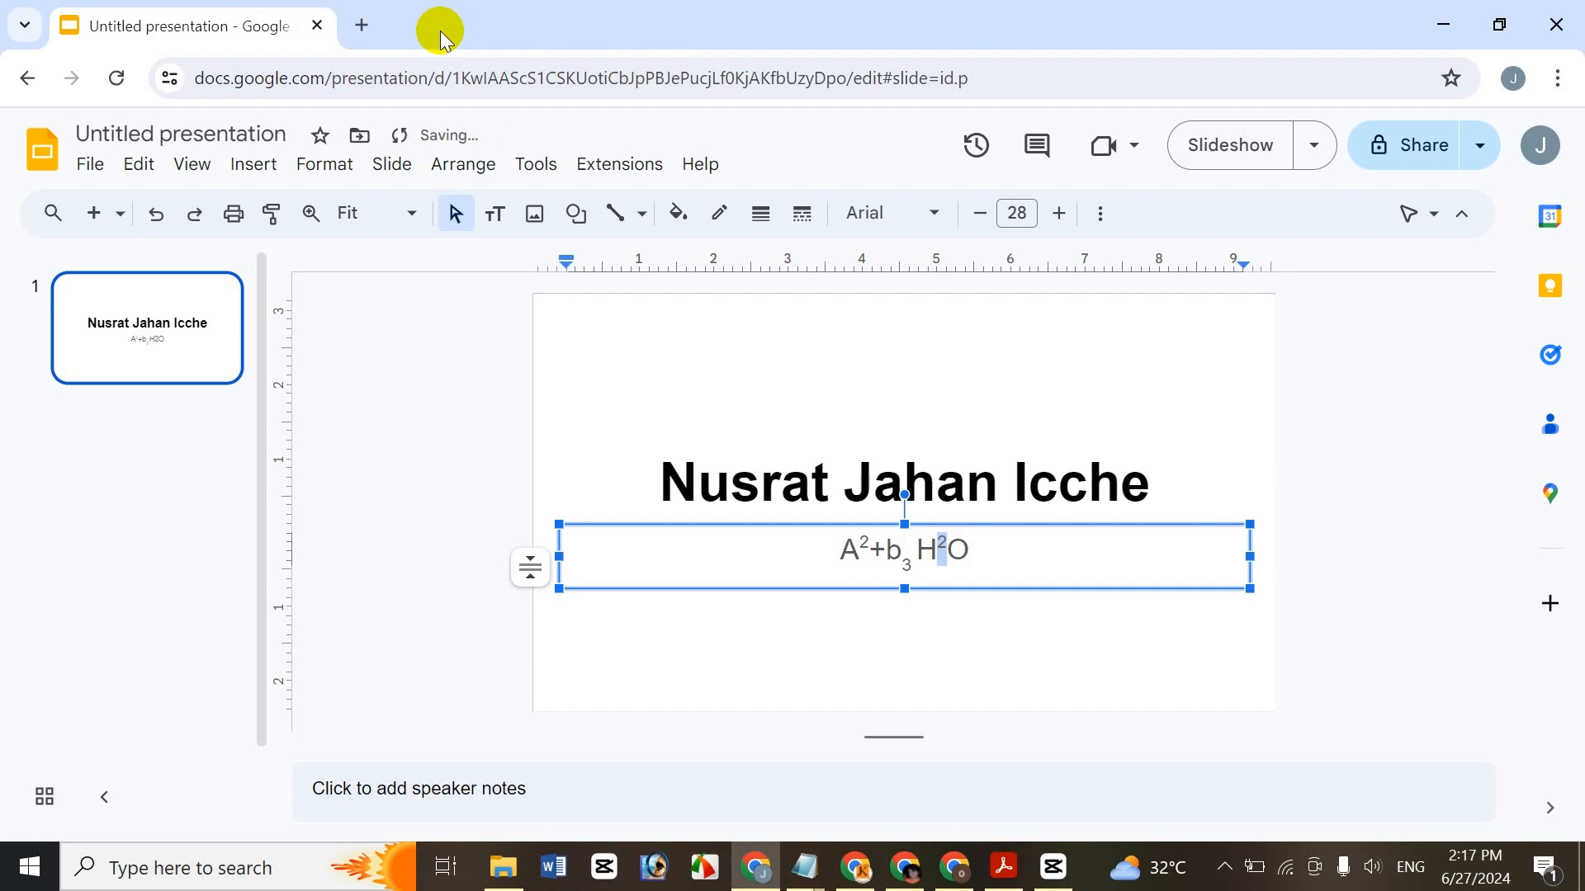
key("ctrl+period")
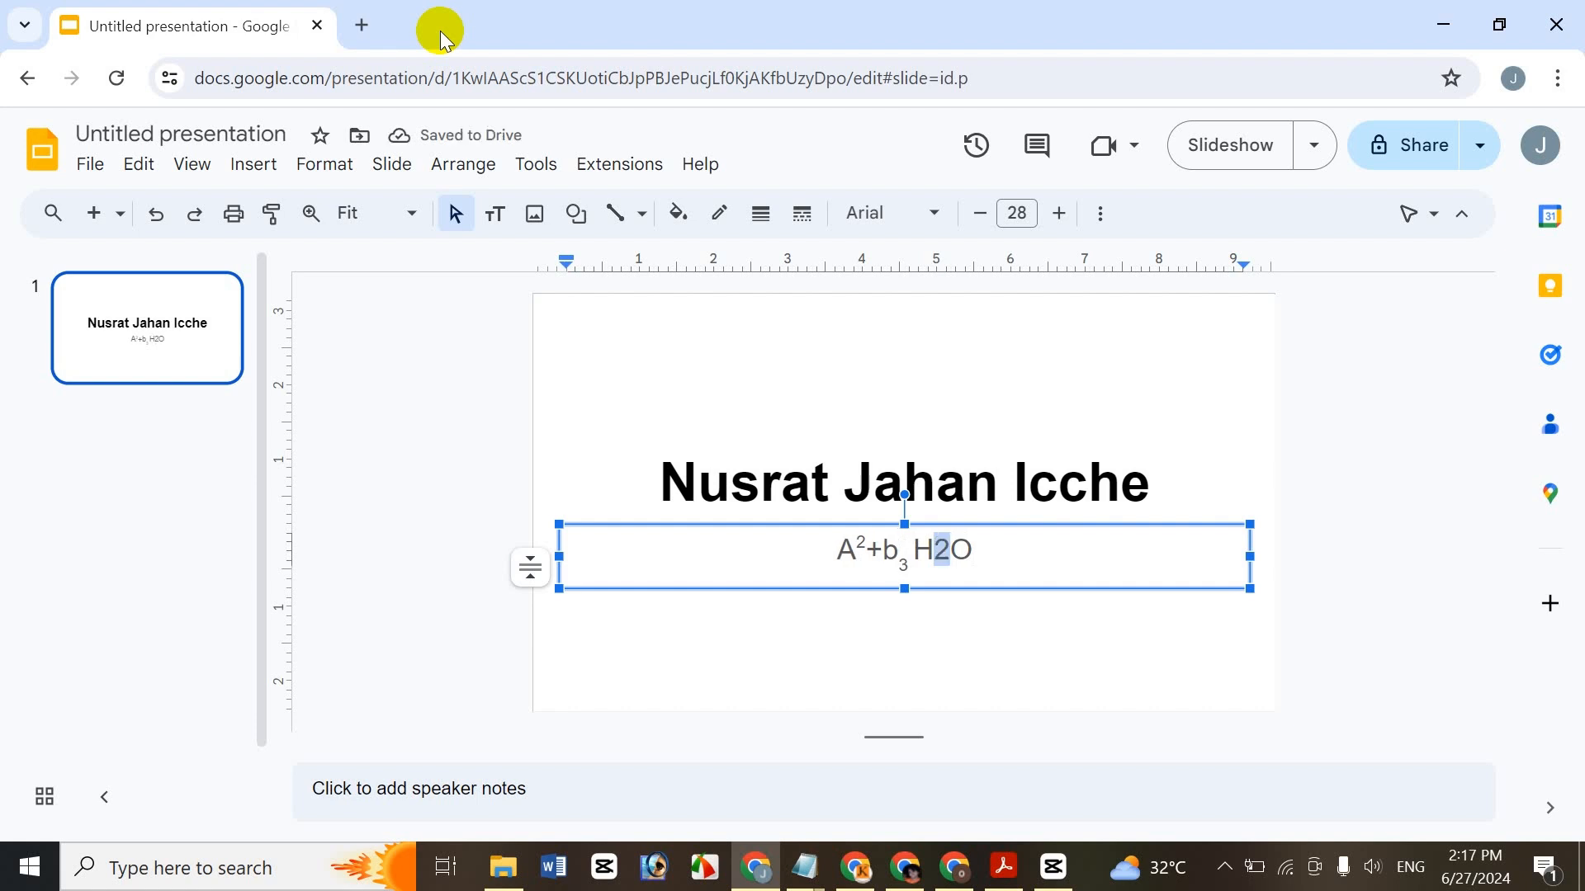
key("ctrl+comma")
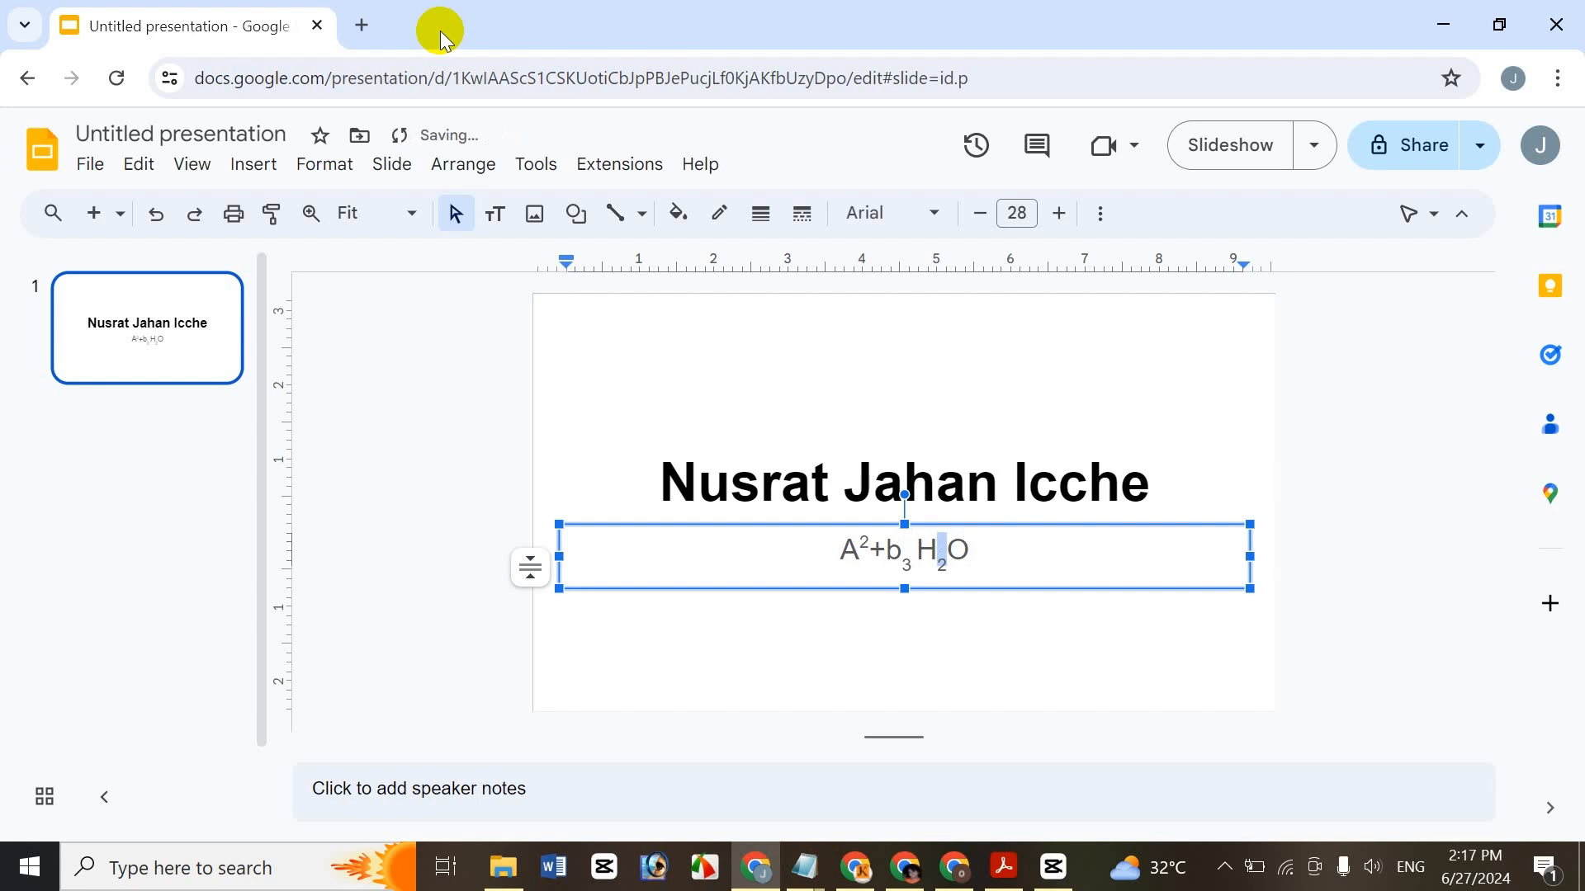
key("ctrl+comma")
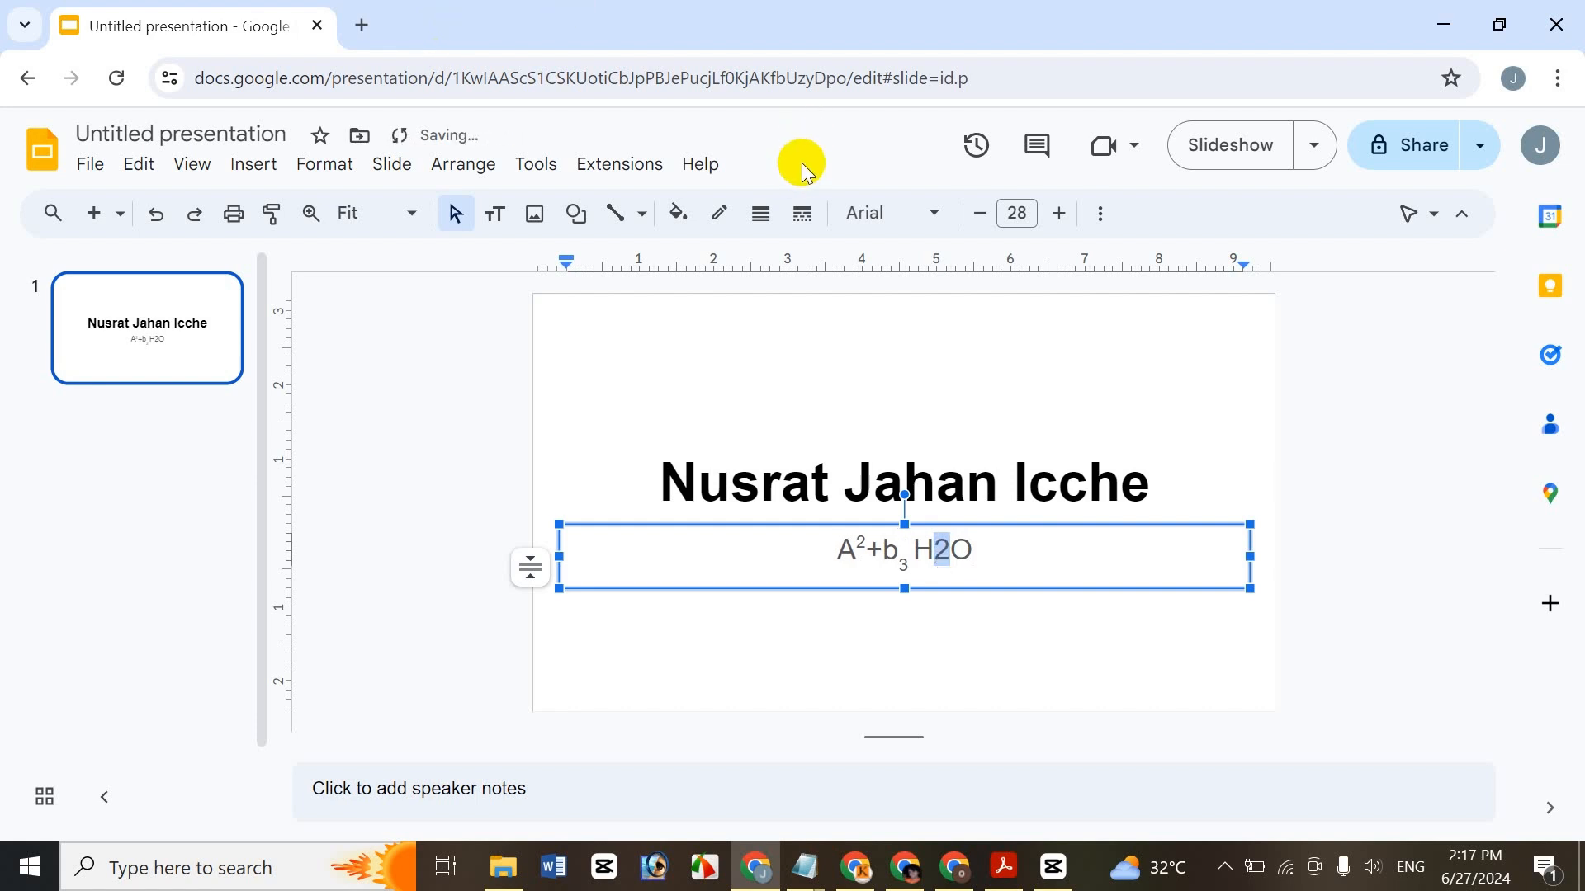
key("ctrl+period")
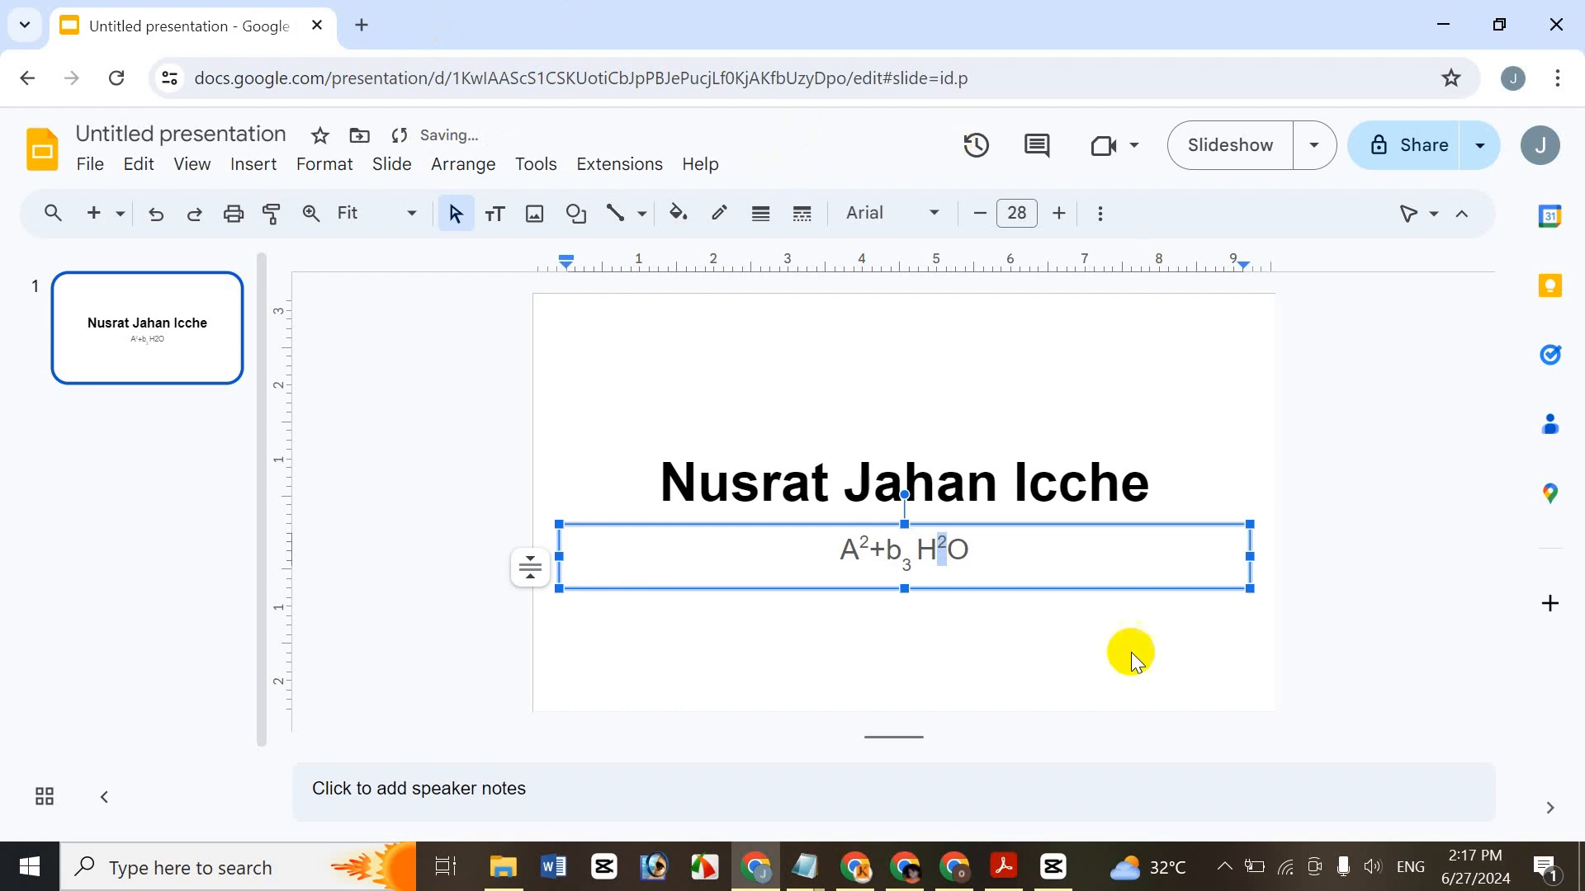
left_click(1082, 466)
left_click(932, 557)
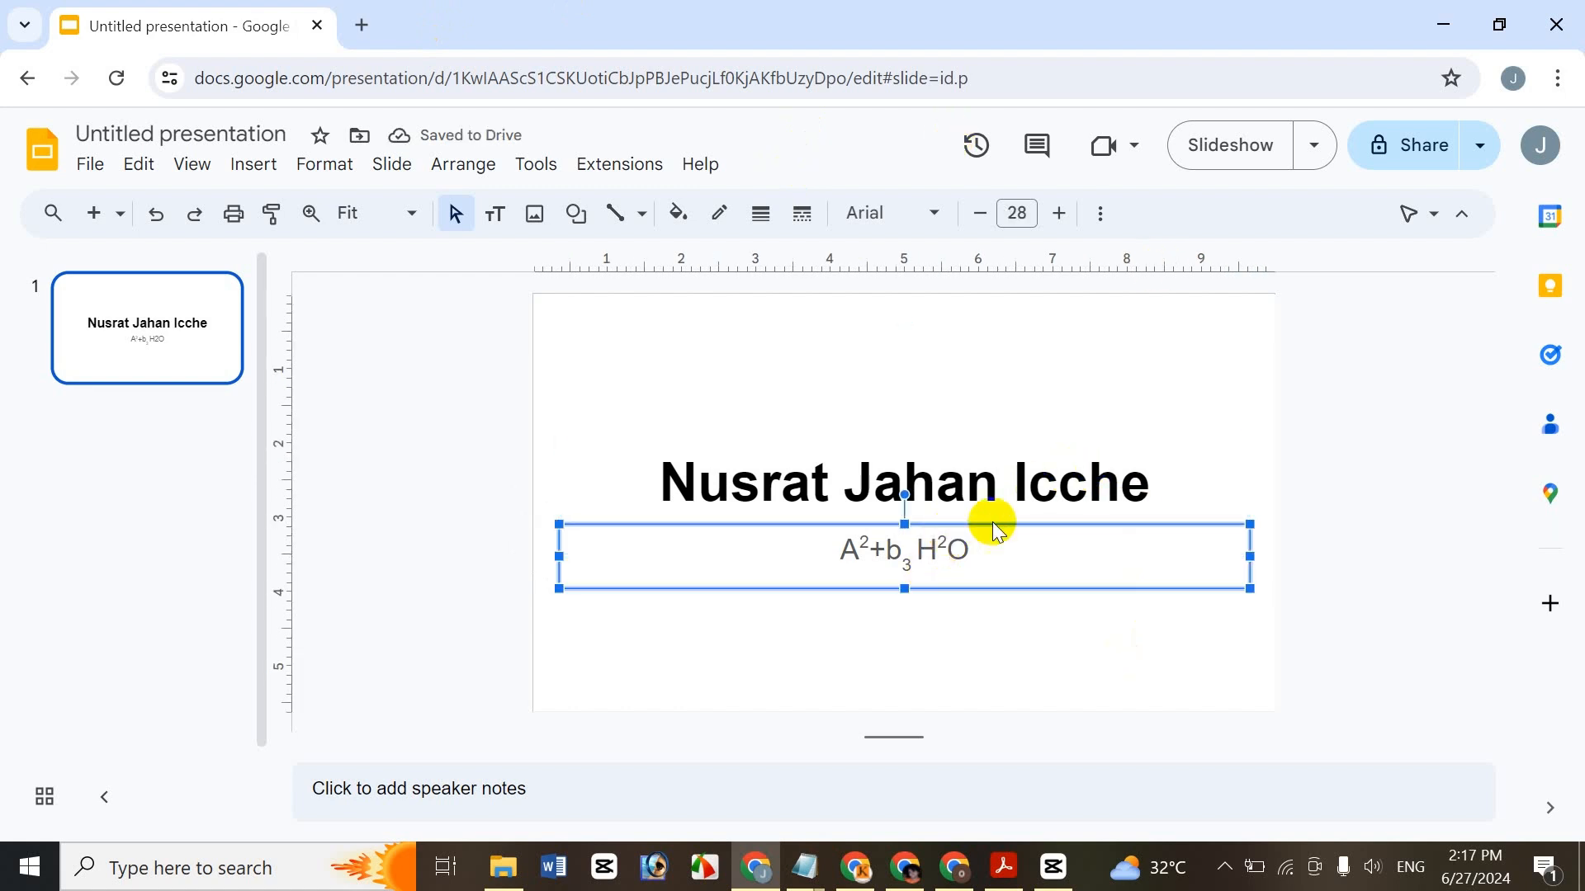
- Raise the title font size from 52 to 53 with Format > Text > Size > Increase font size
left_click(1077, 467)
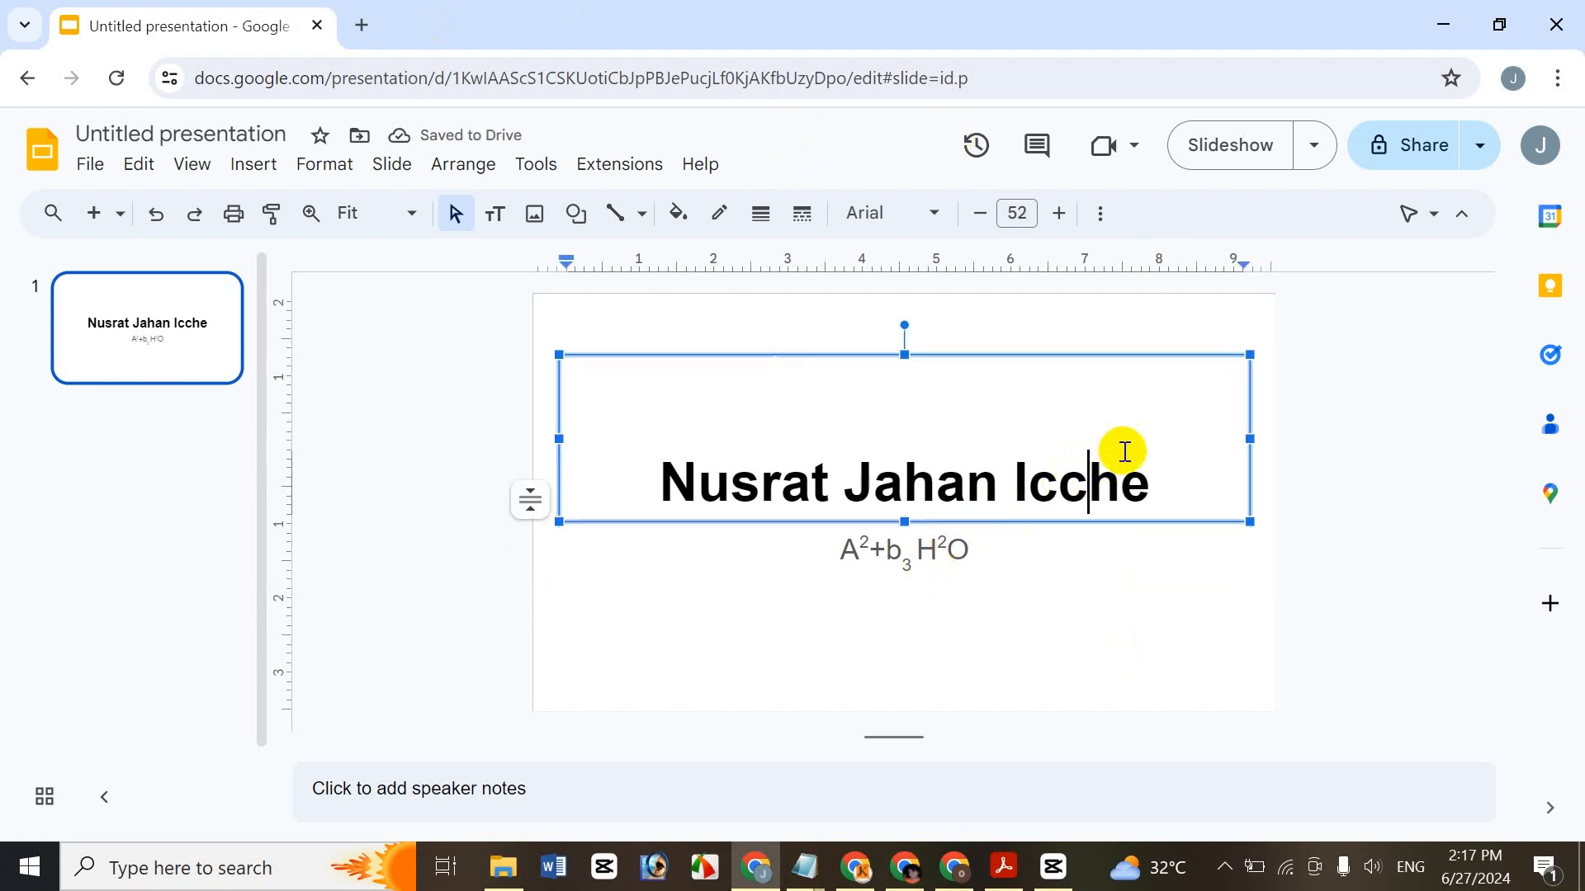
left_click(386, 165)
mouse_move(343, 161)
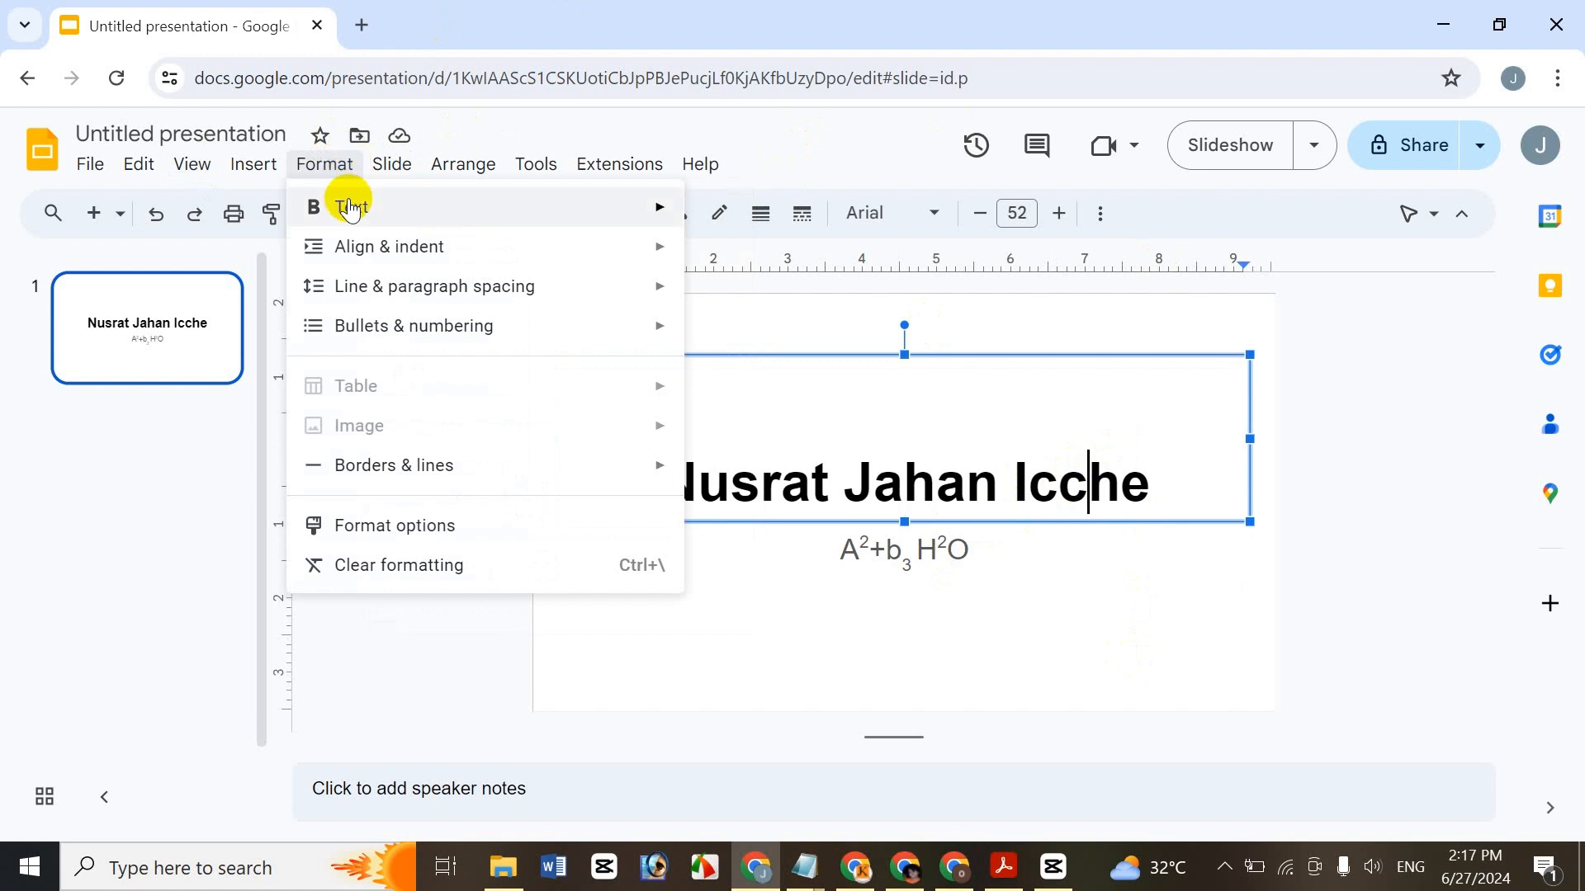
mouse_move(350, 208)
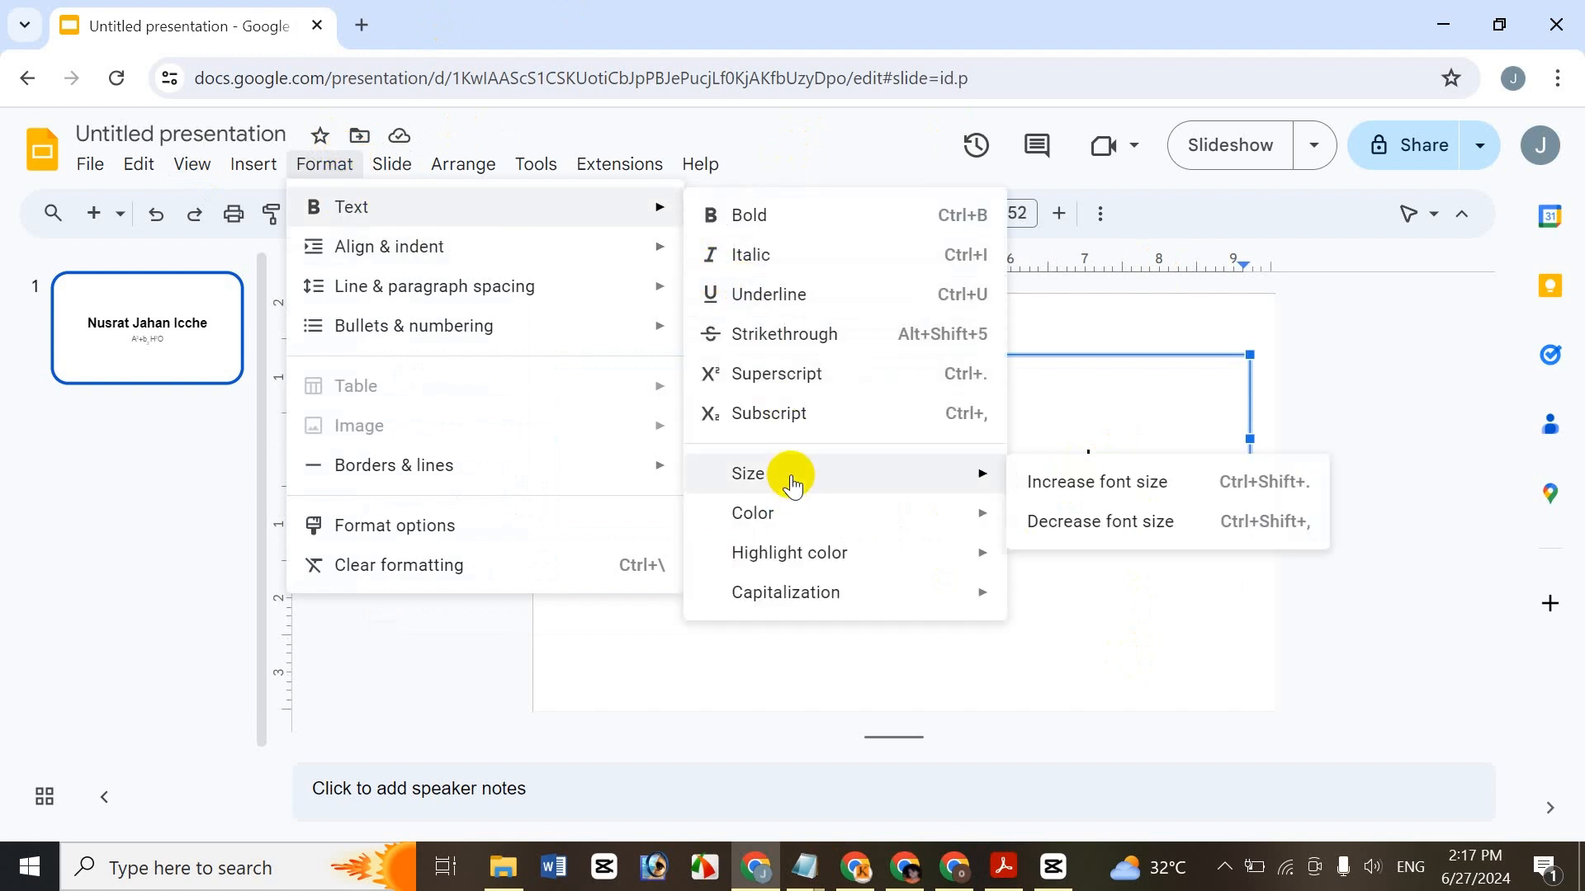
left_click(1156, 421)
left_click_drag(1164, 477, 616, 481)
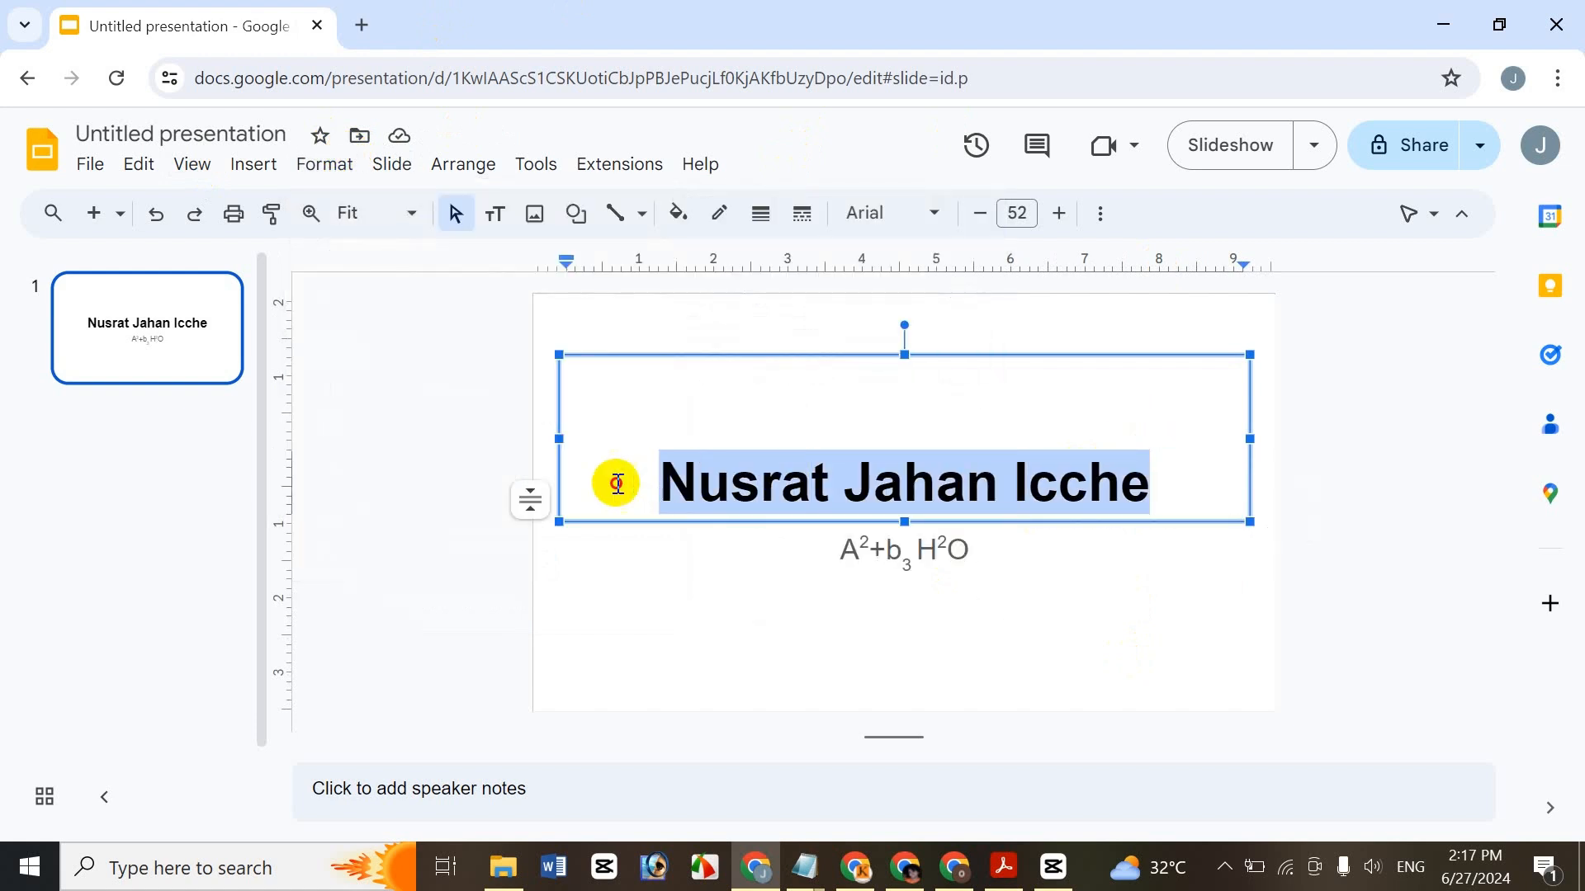
left_click(326, 165)
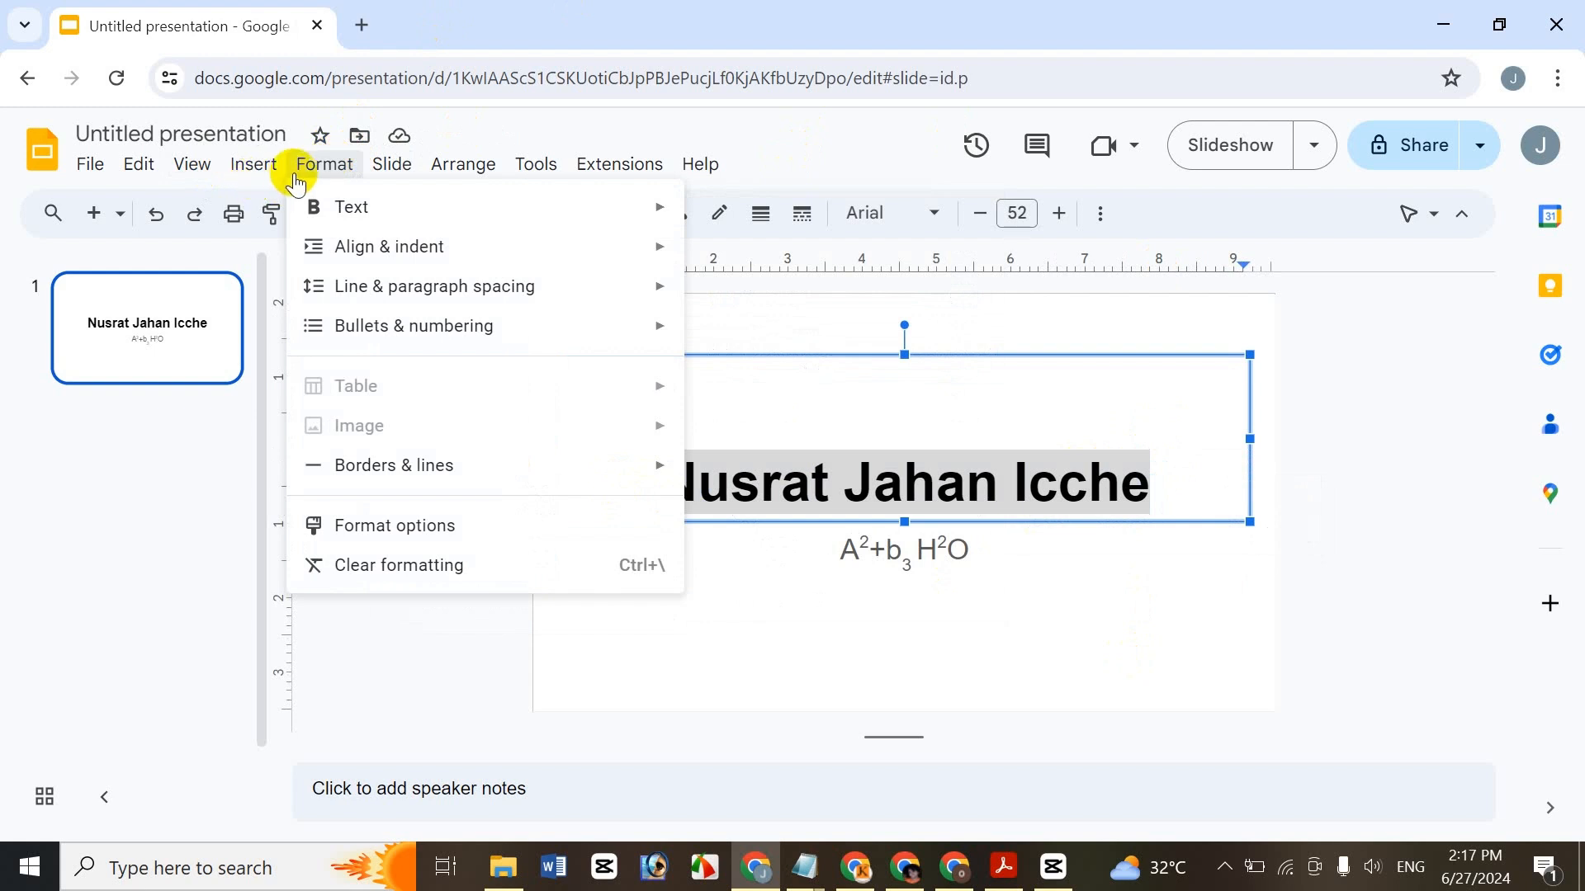
mouse_move(415, 267)
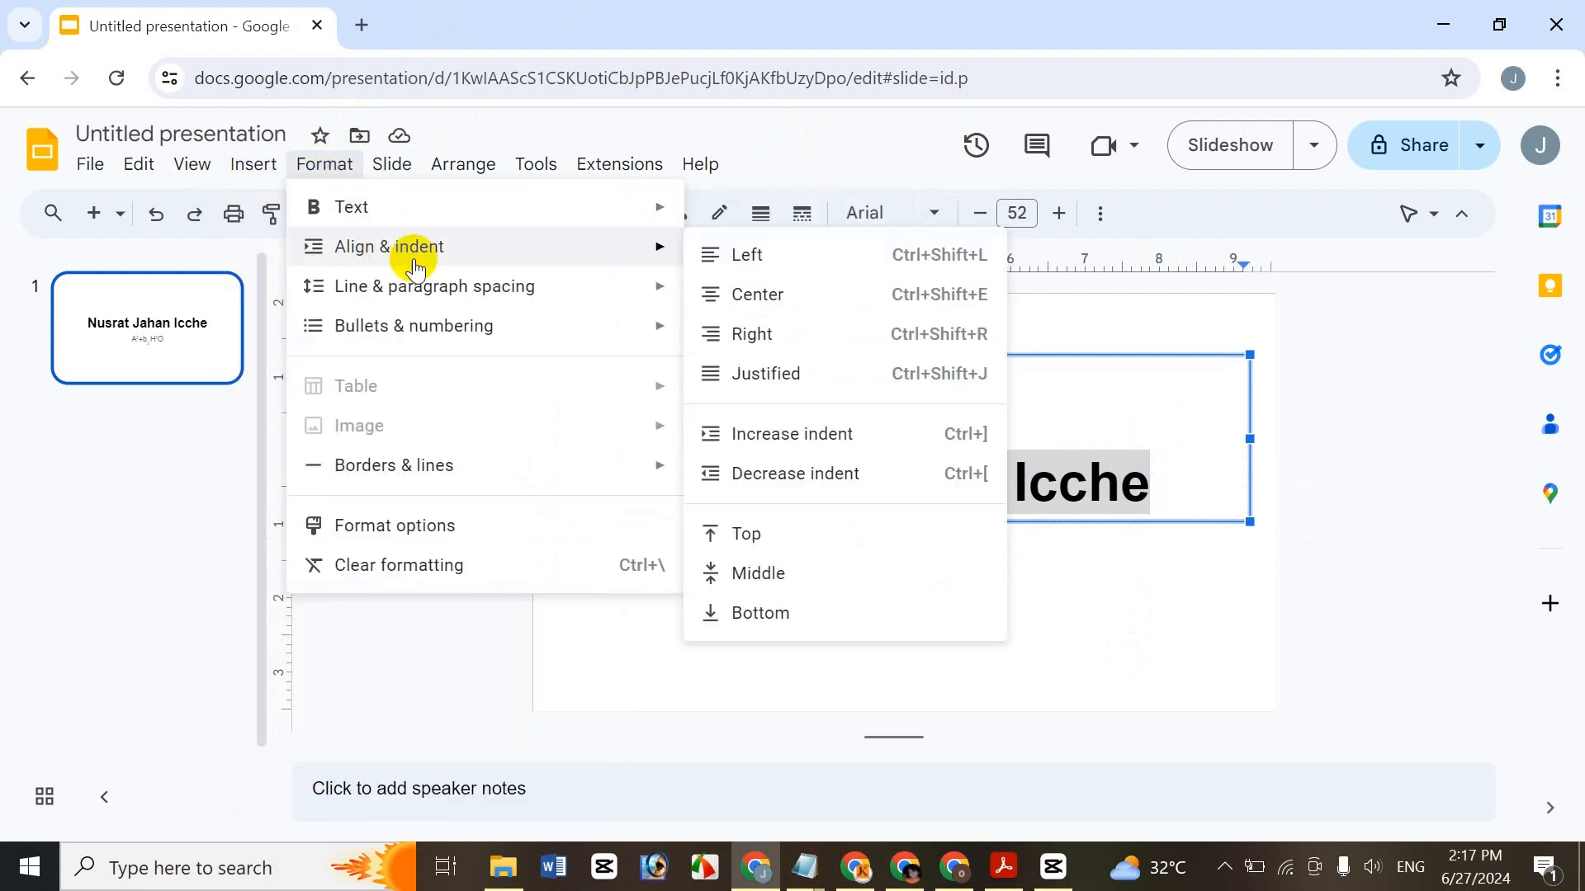
mouse_move(417, 206)
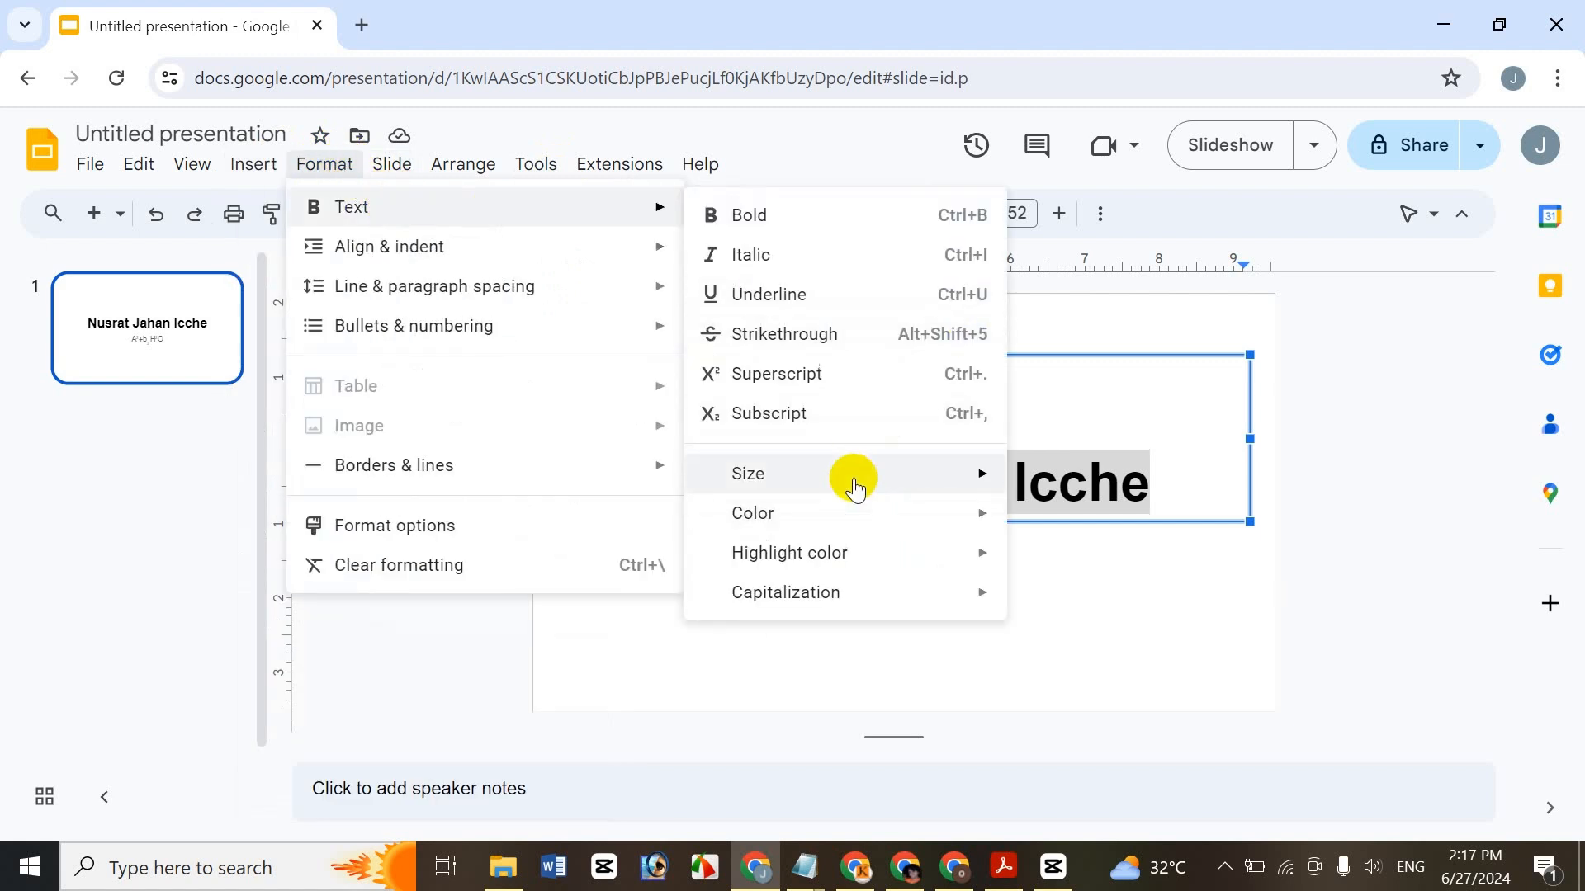
mouse_move(850, 477)
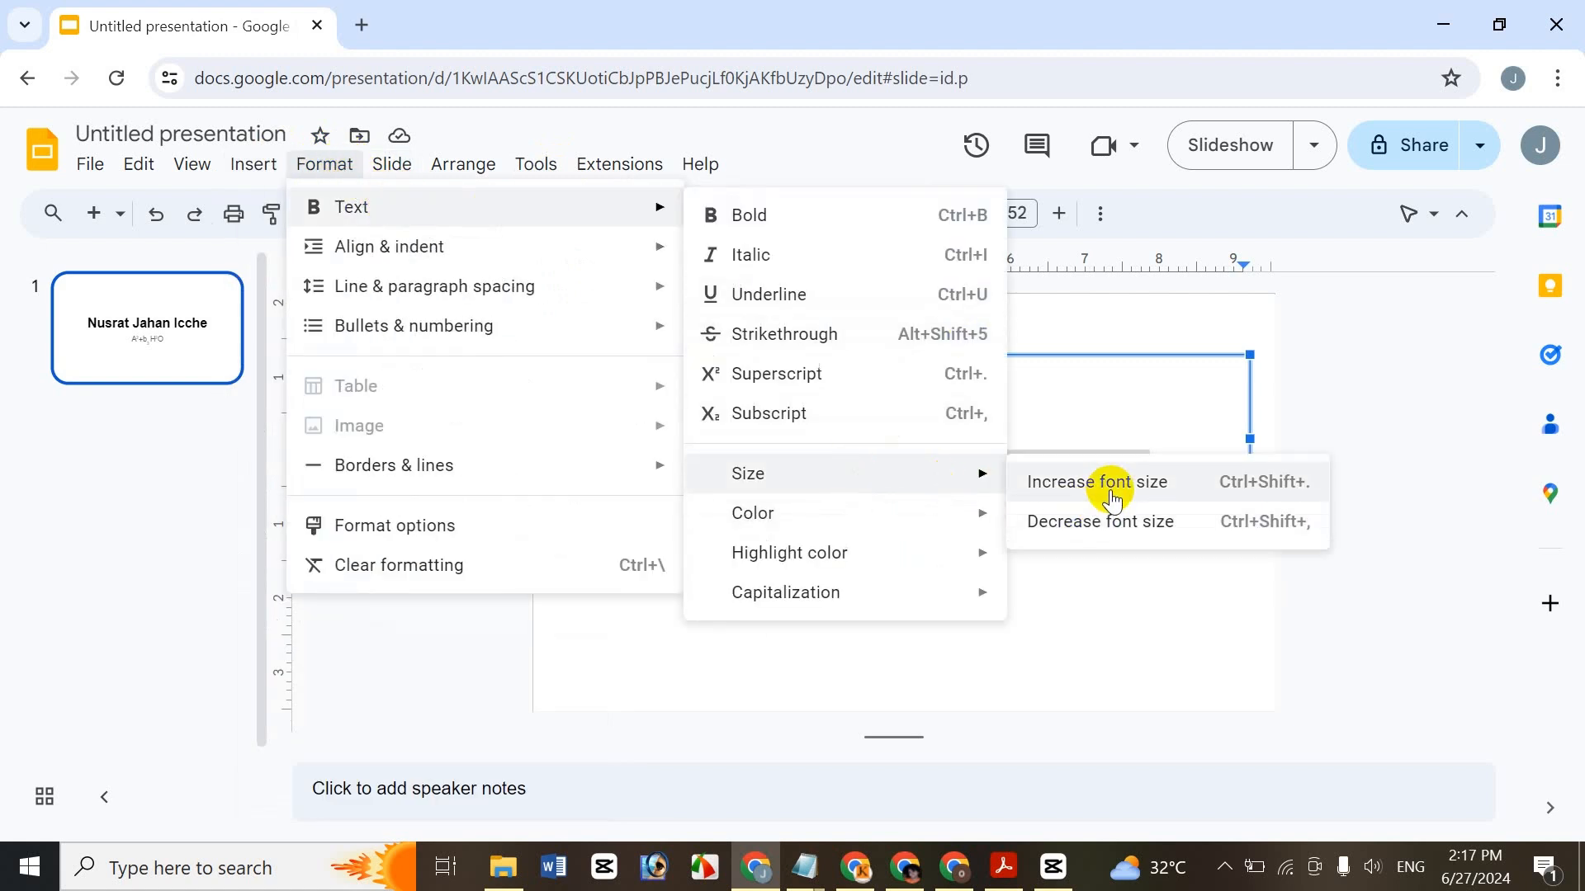
left_click(1111, 493)
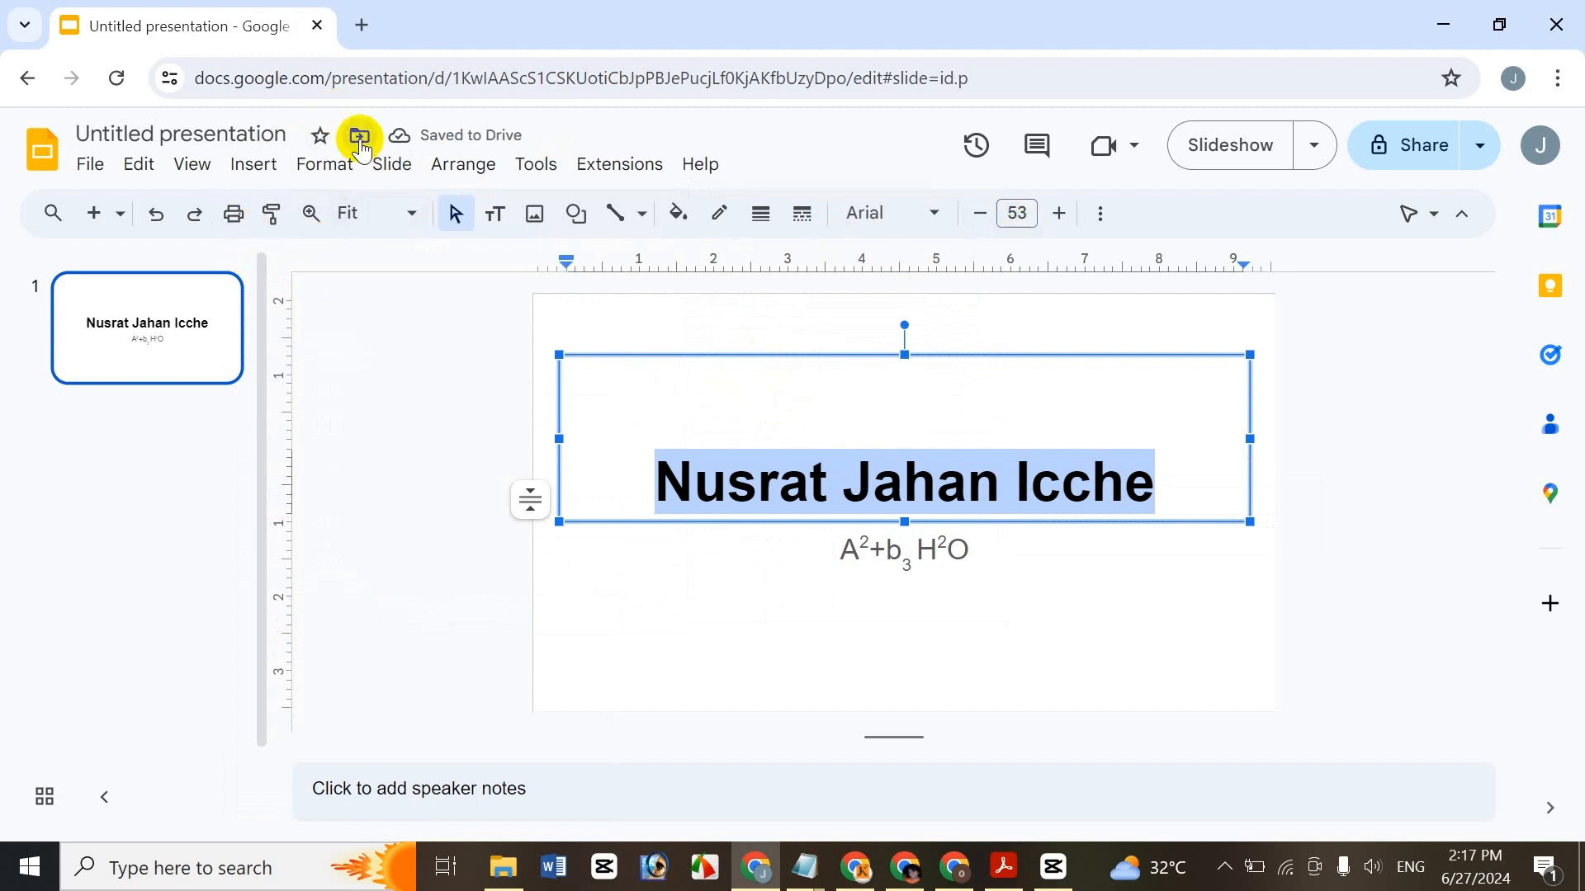
- Decrease the title font size one step via Format > Text > Size
left_click(324, 165)
mouse_move(346, 207)
mouse_move(865, 516)
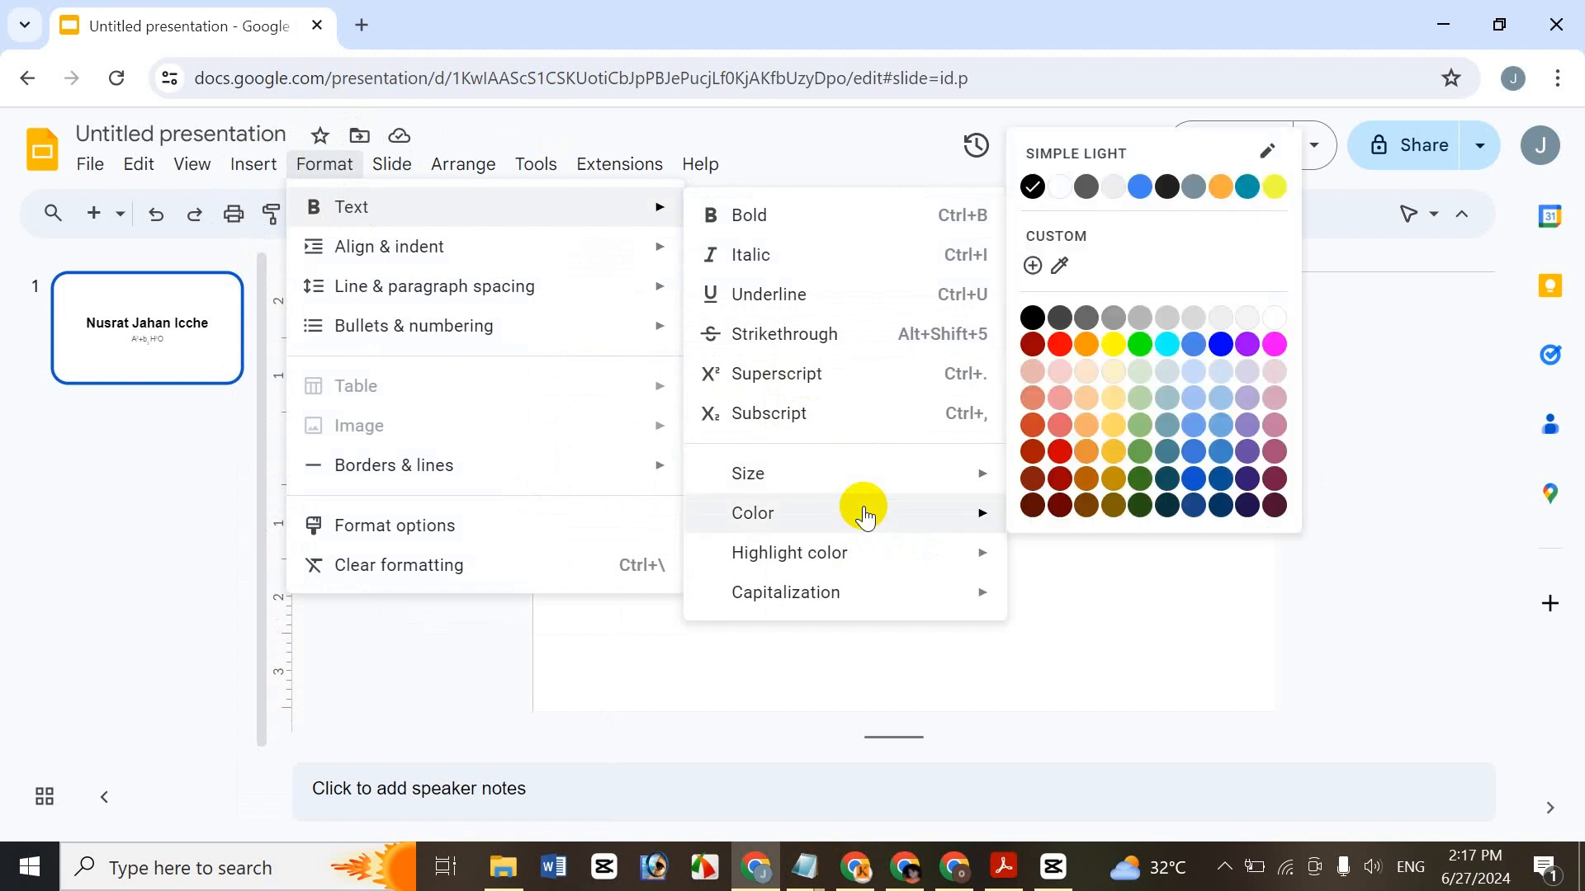
mouse_move(859, 487)
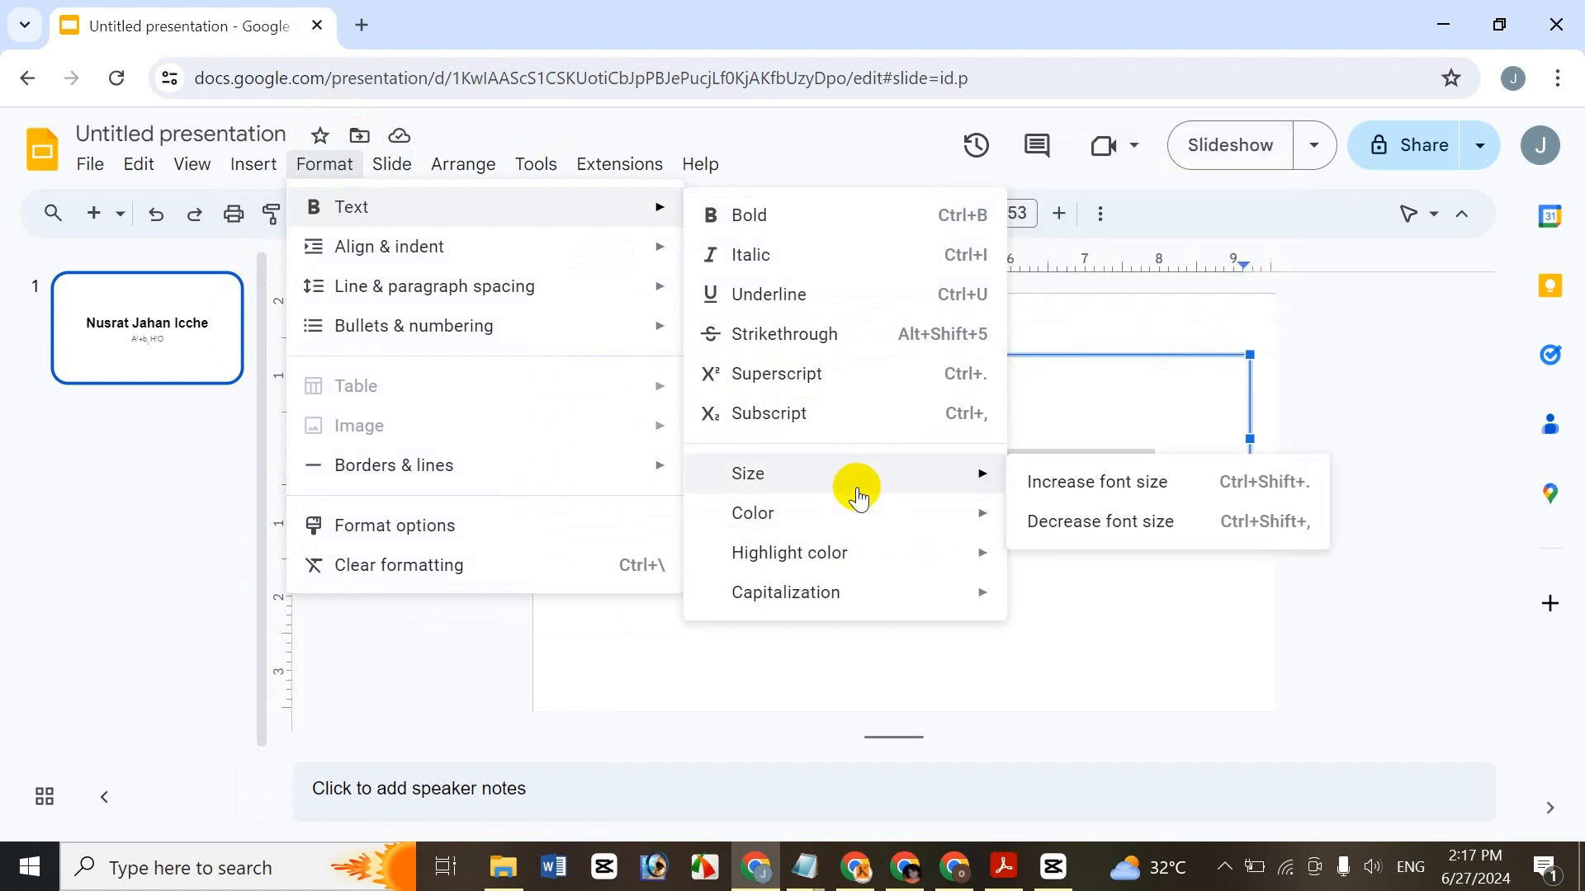
left_click(1093, 528)
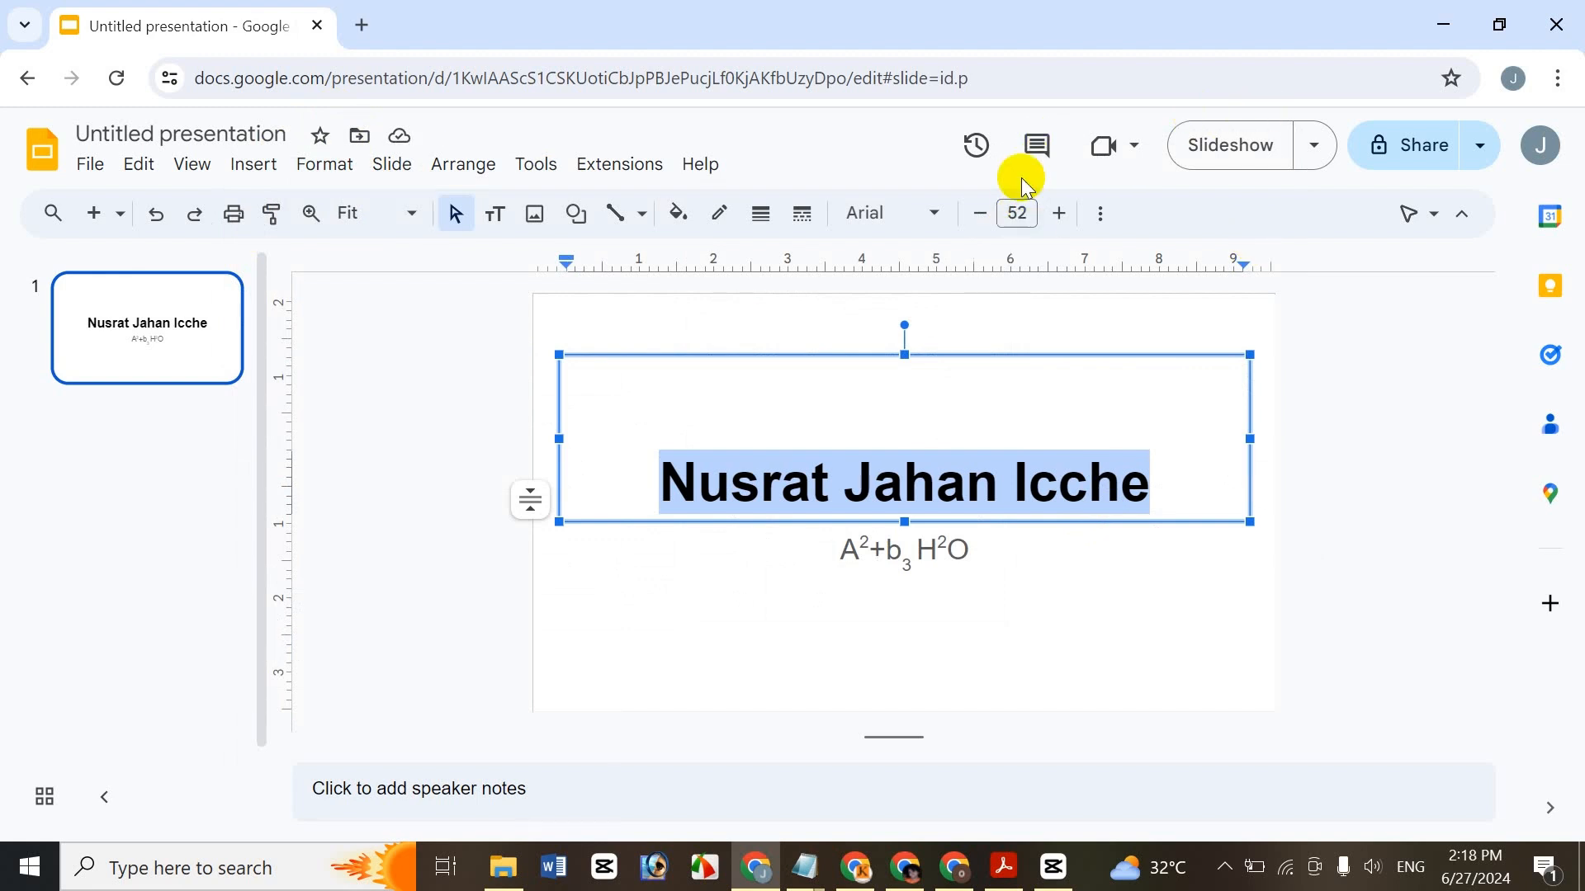
- Adjust the title size with the toolbar +/− buttons and Ctrl+Shift+. / Ctrl+Shift+, to 56
left_click(1061, 214)
left_click(1061, 215)
left_click(1061, 215)
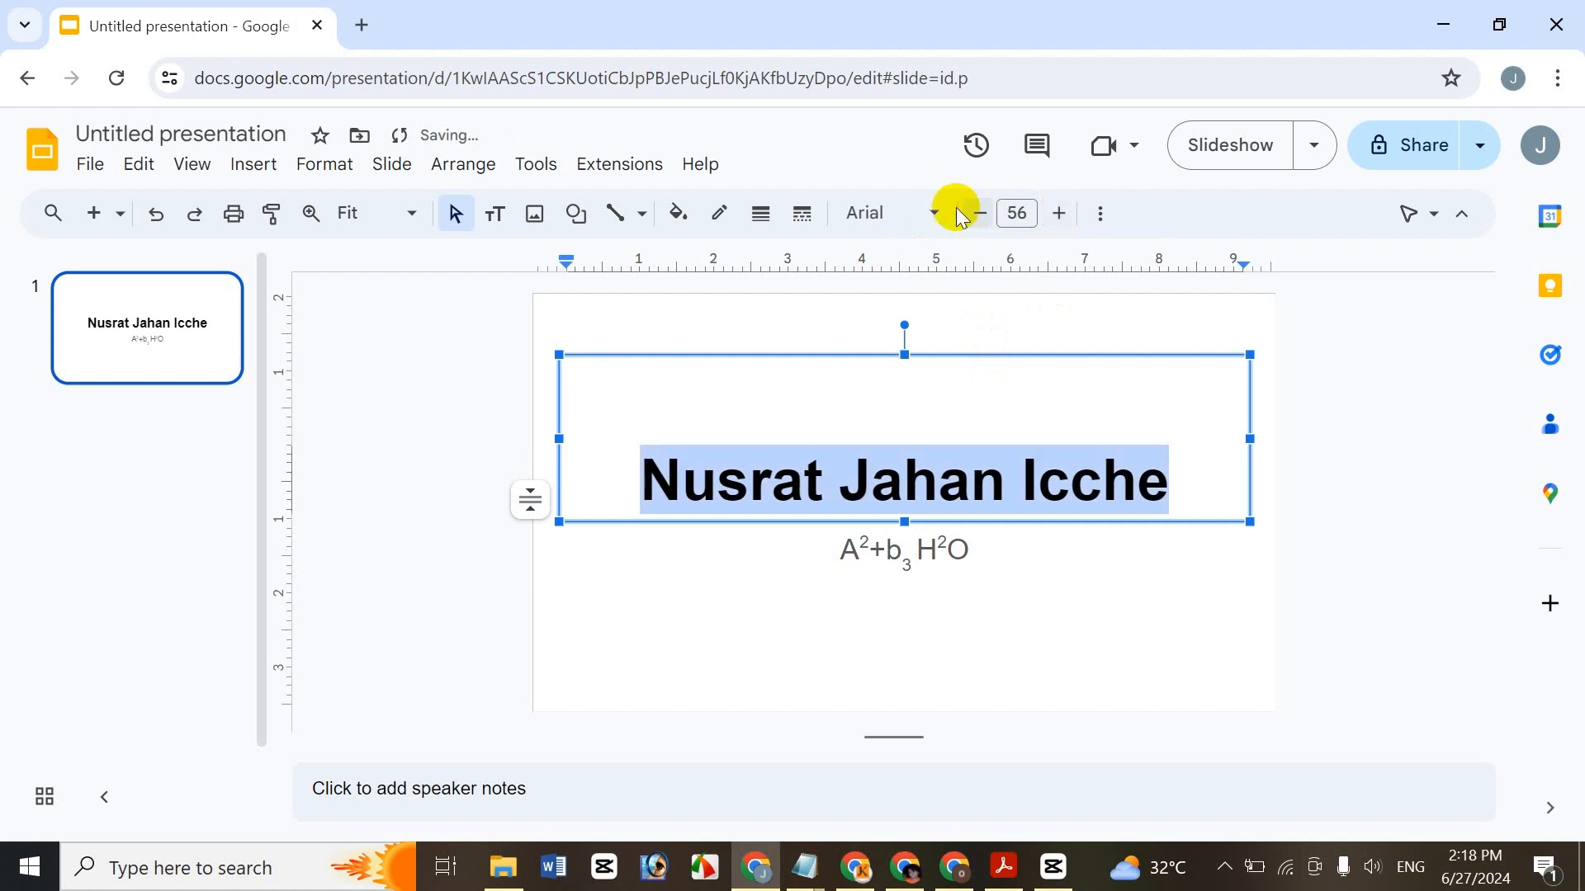
left_click(978, 212)
left_click(978, 212)
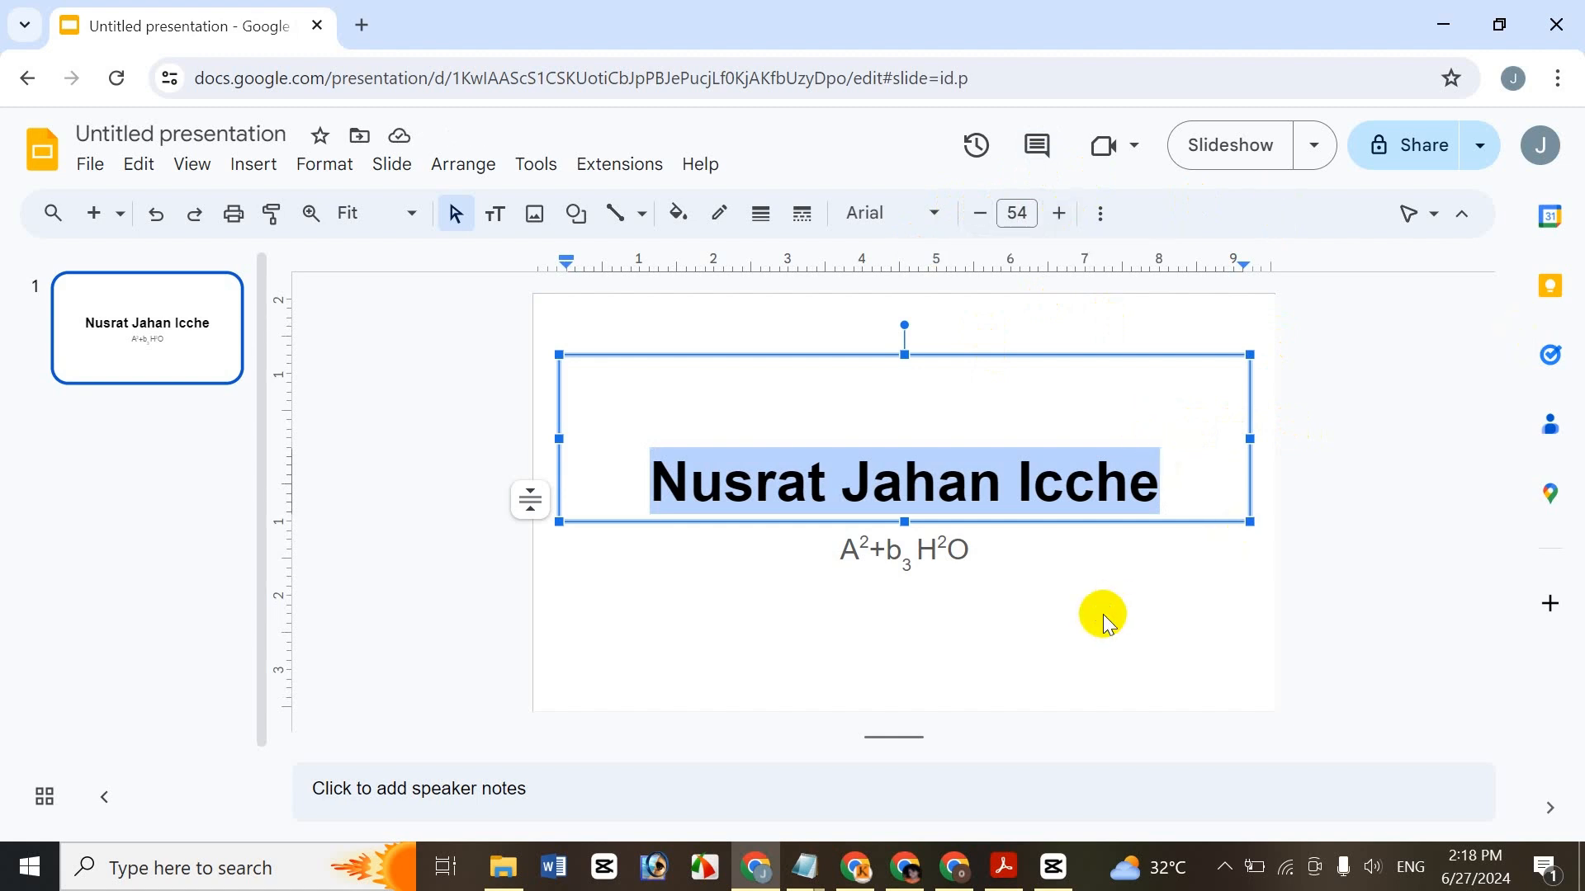
key("ctrl+shift+period")
key("ctrl+shift+period")
key("ctrl+shift+period")
key("ctrl+shift+period")
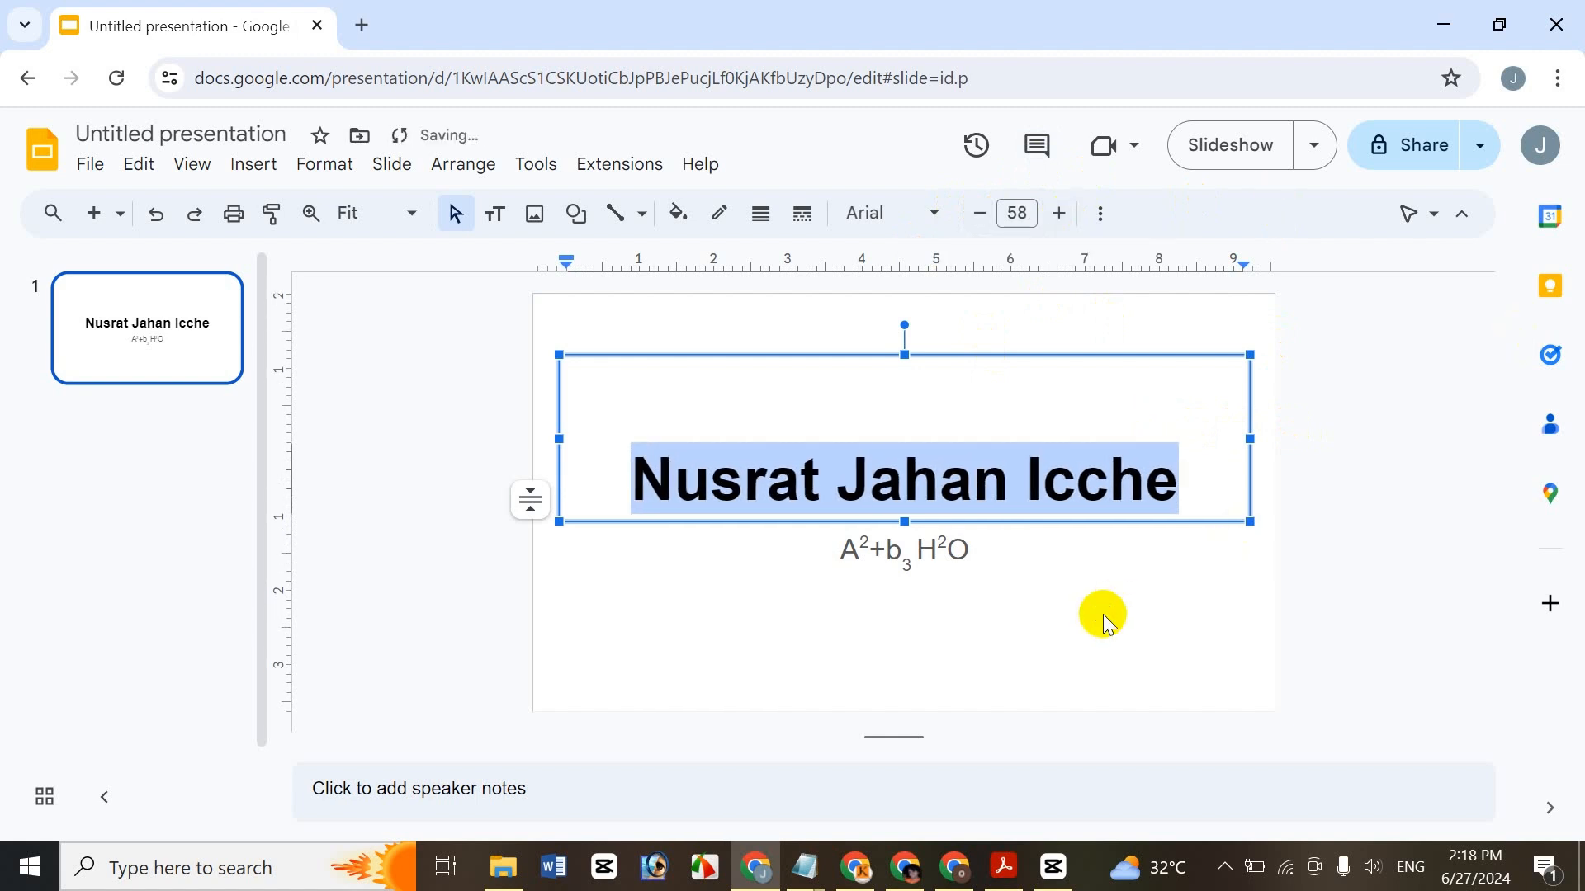
key("ctrl+shift+comma")
key("ctrl+shift+comma")
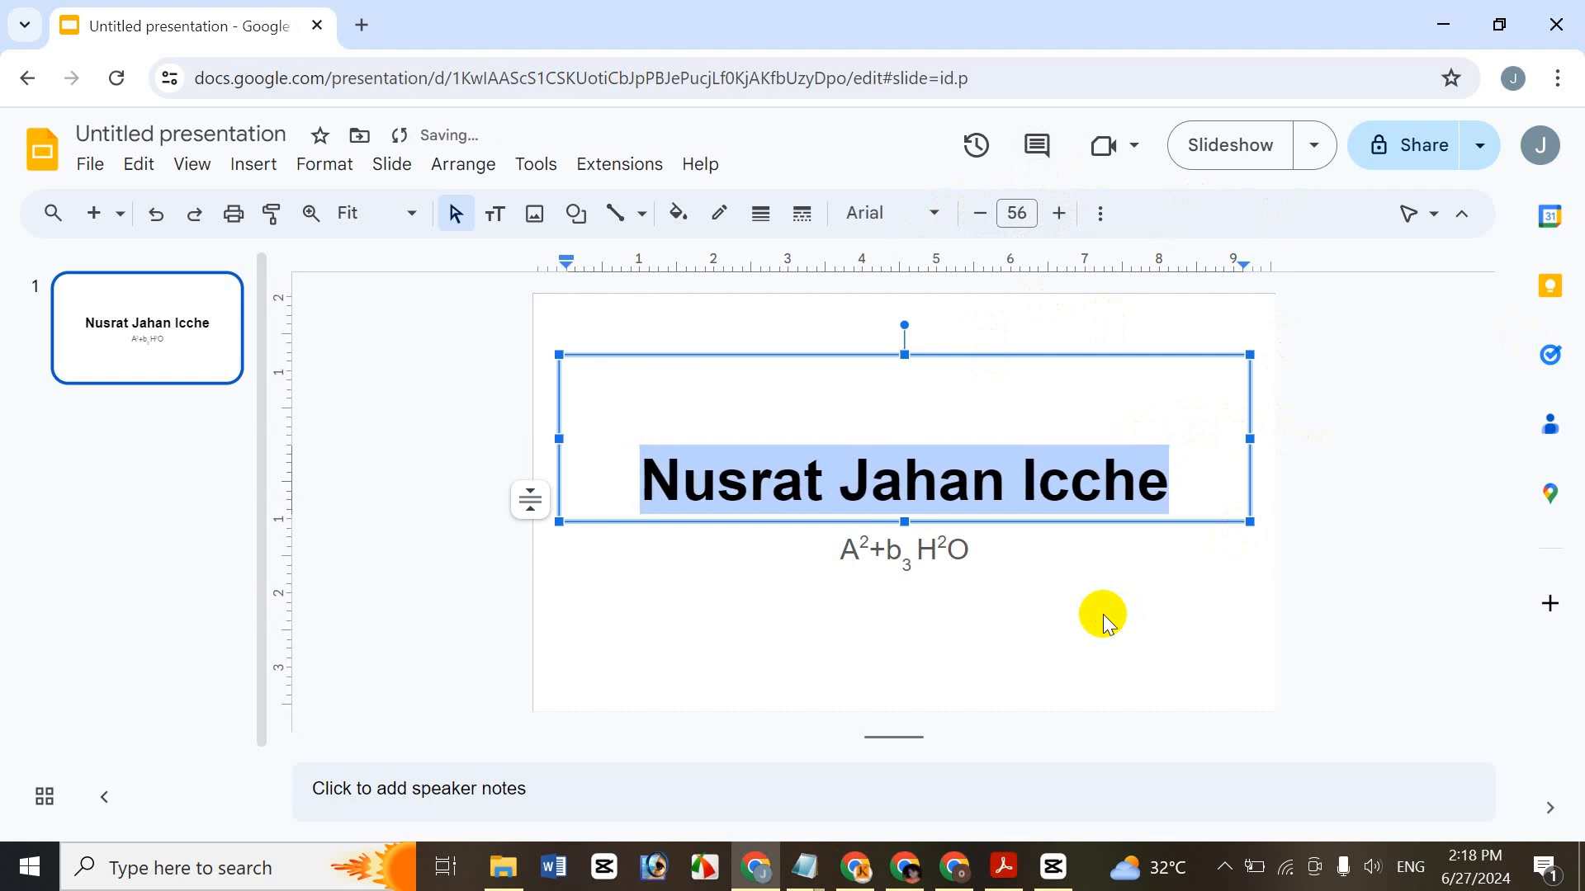
- Colour the title text red via Format > Text > Color
left_click(320, 165)
mouse_move(357, 233)
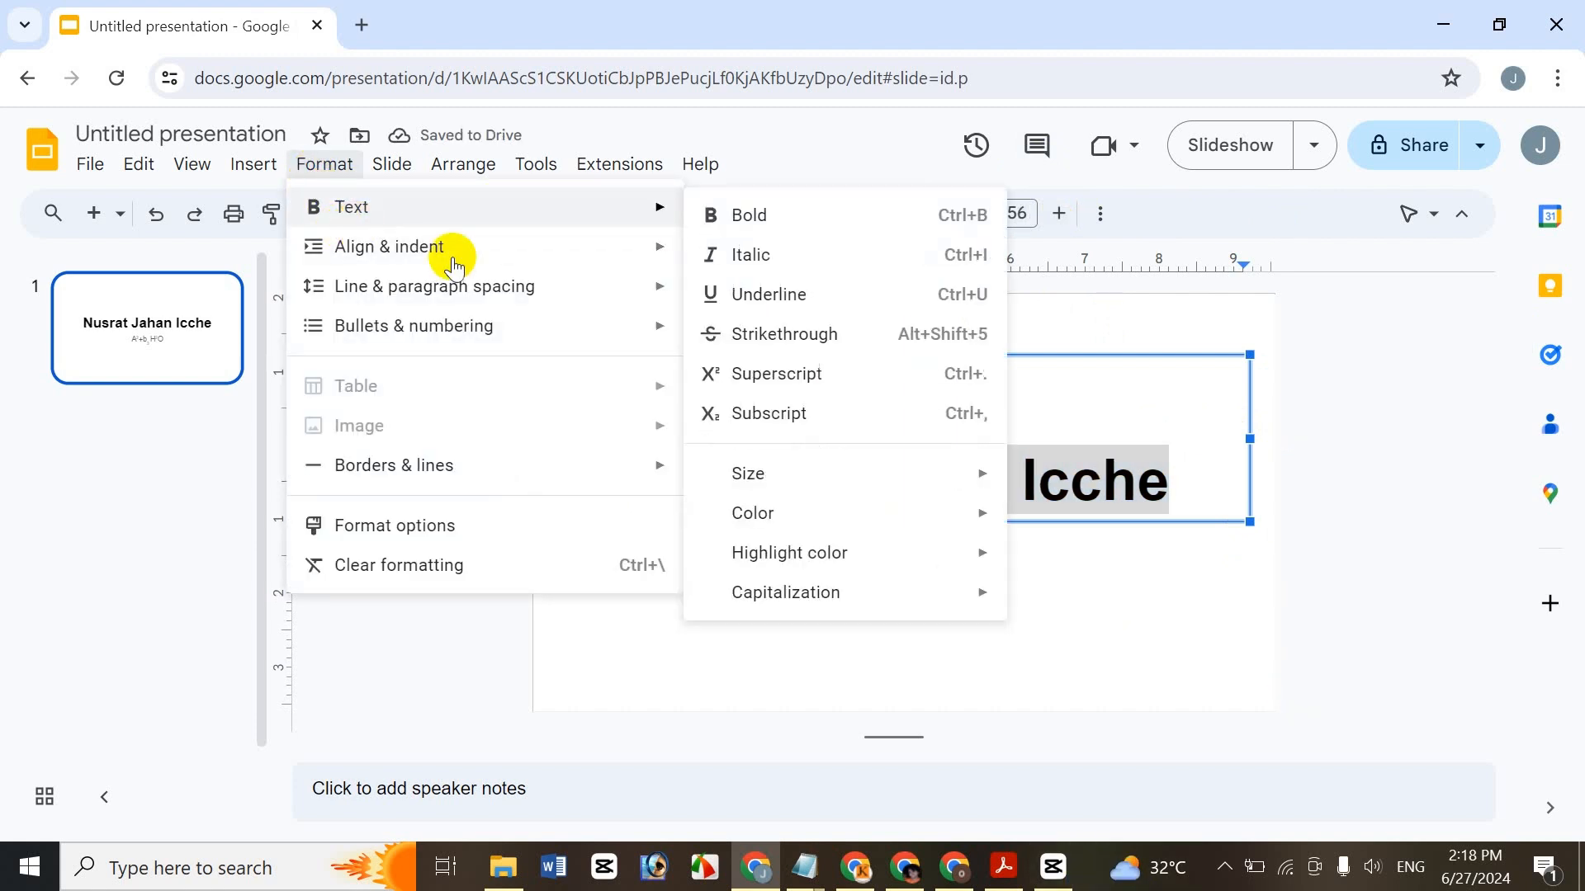
mouse_move(642, 227)
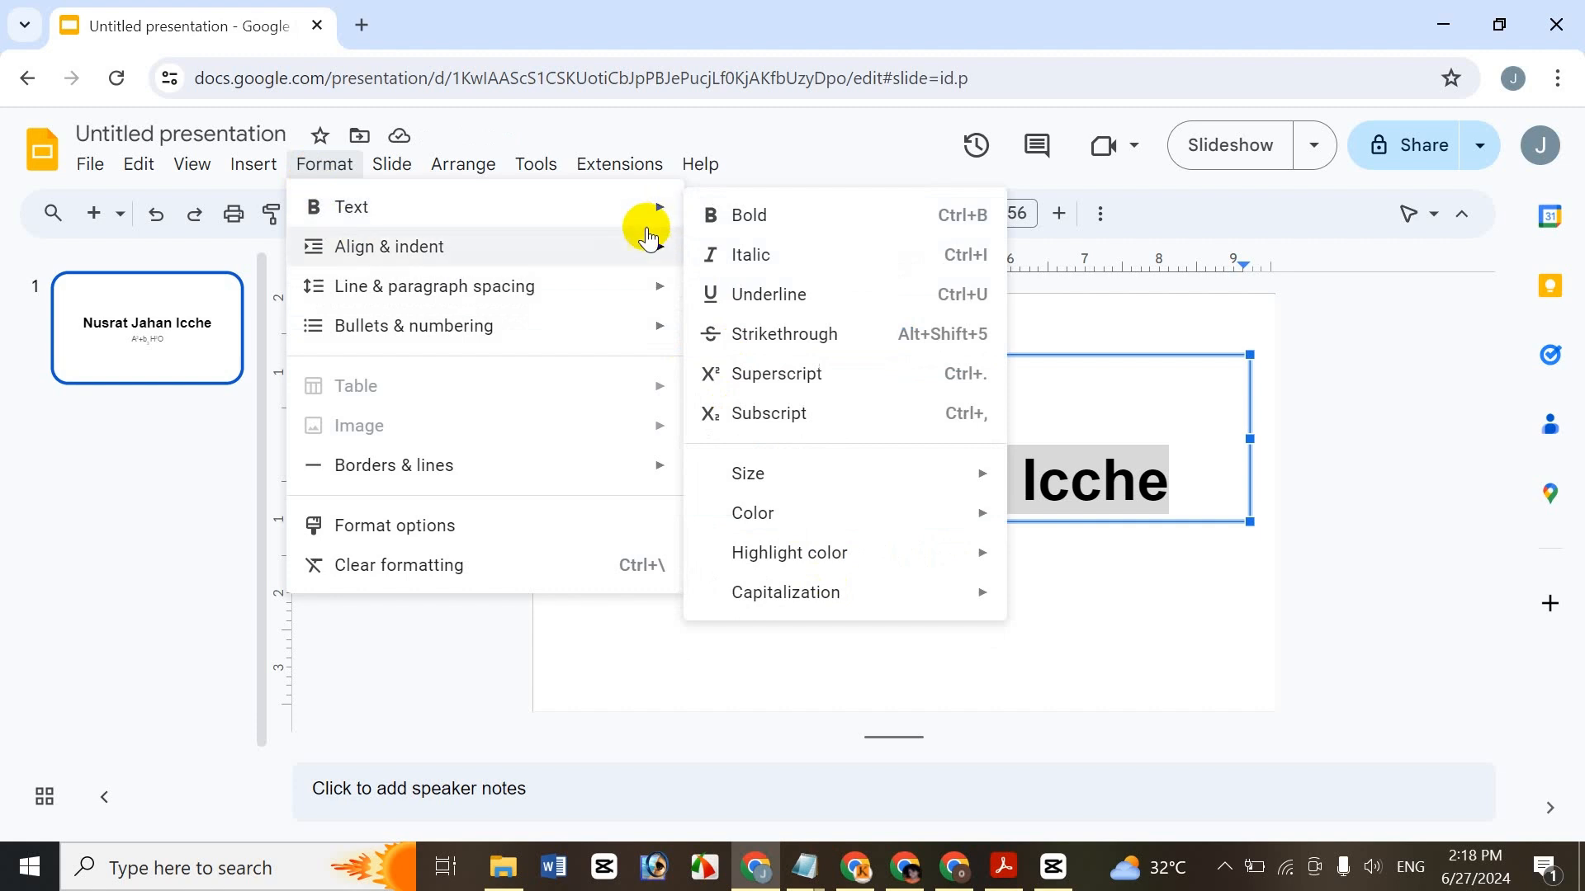
mouse_move(407, 169)
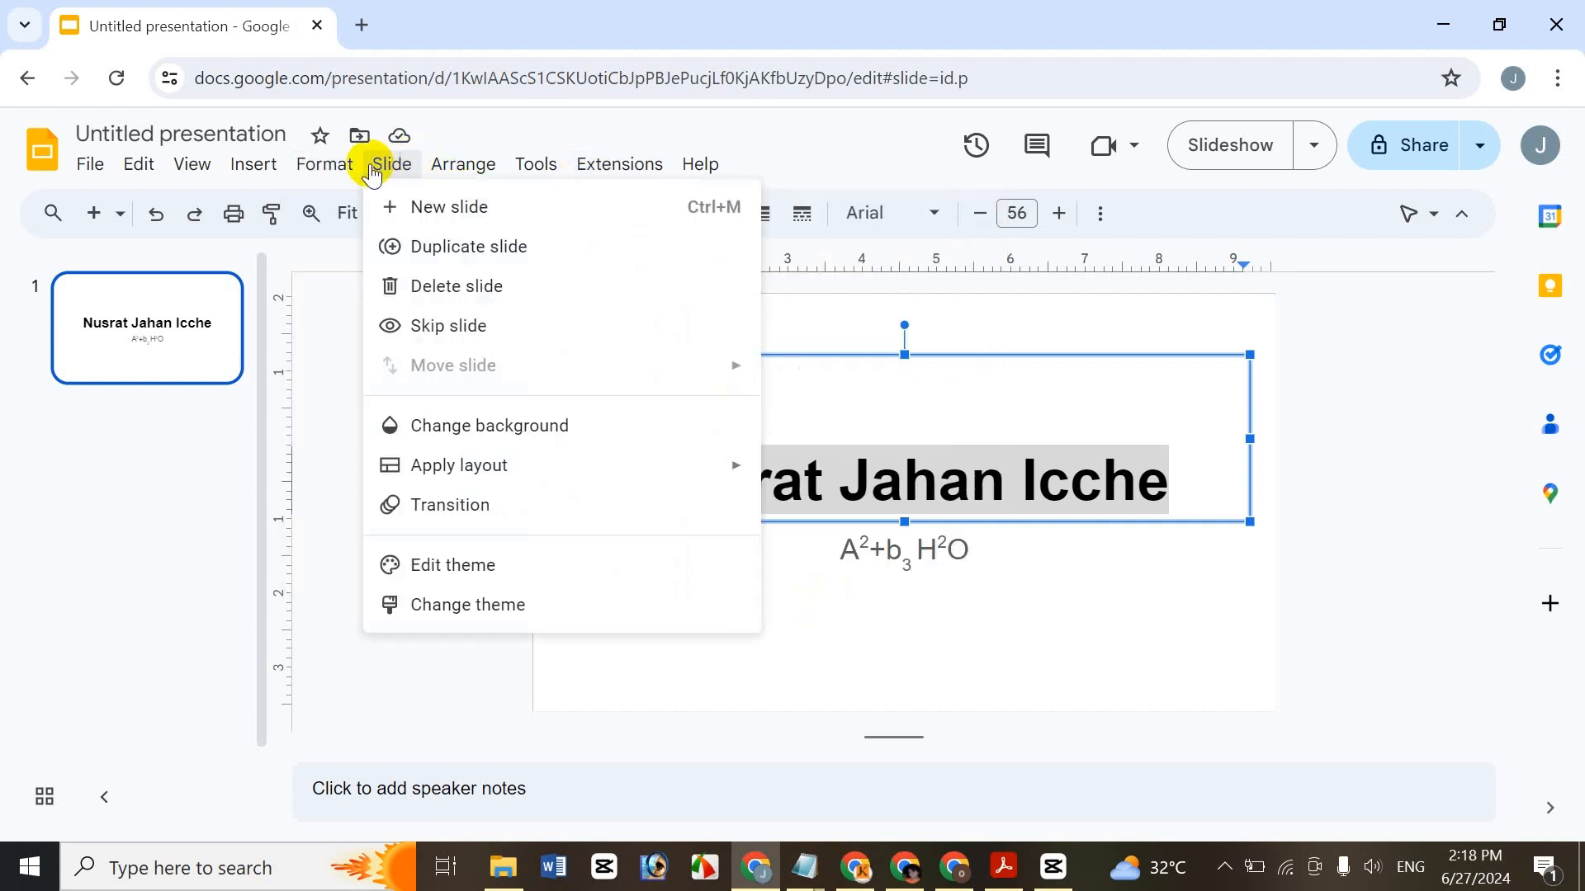
mouse_move(325, 165)
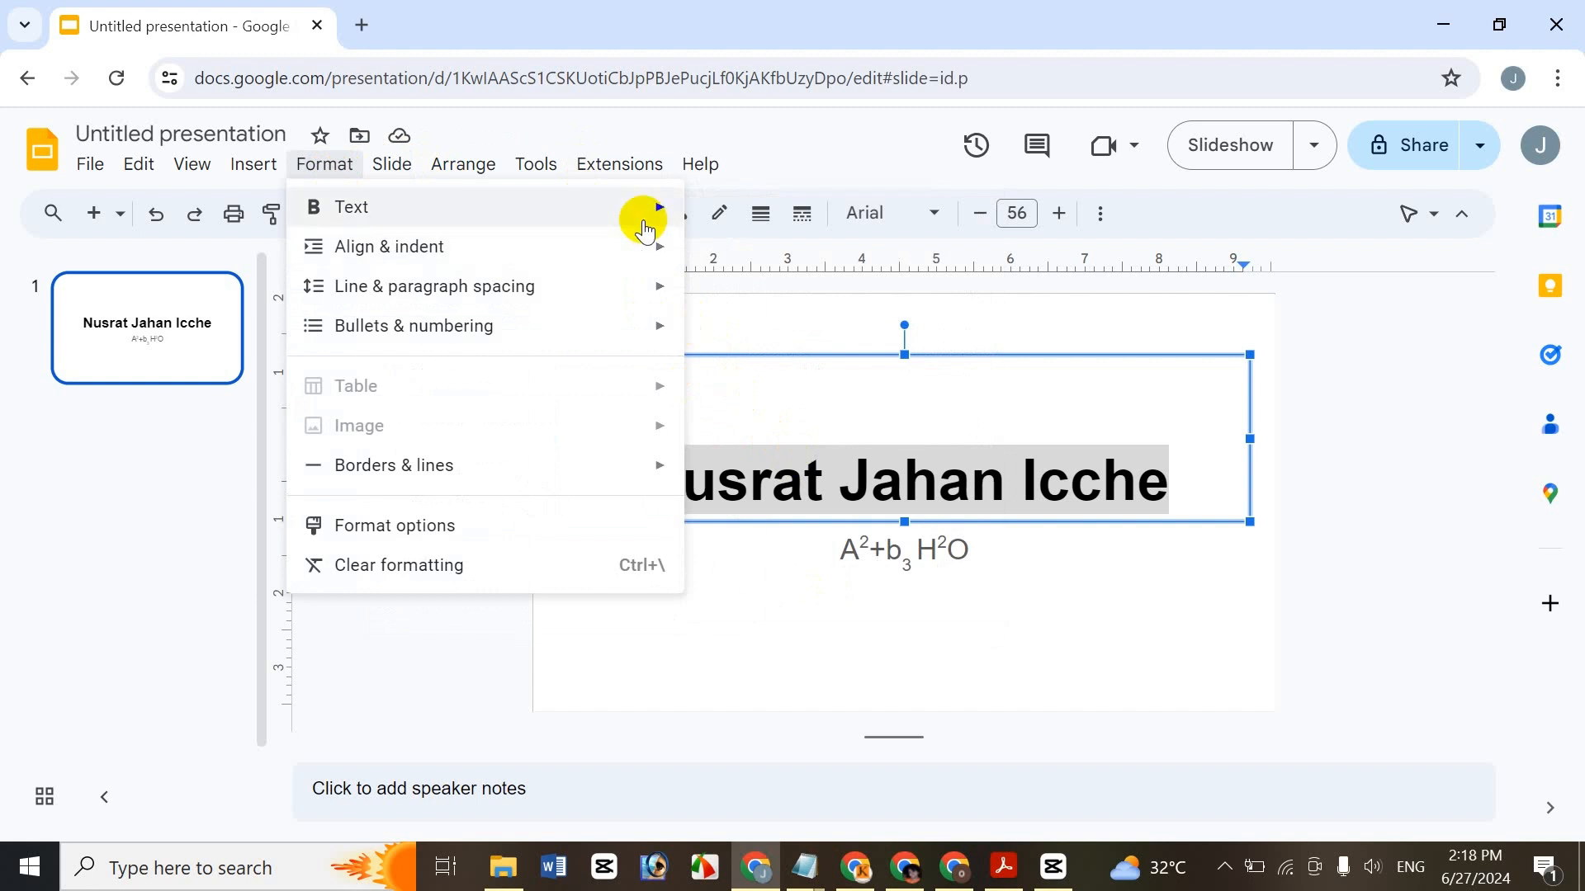
mouse_move(866, 573)
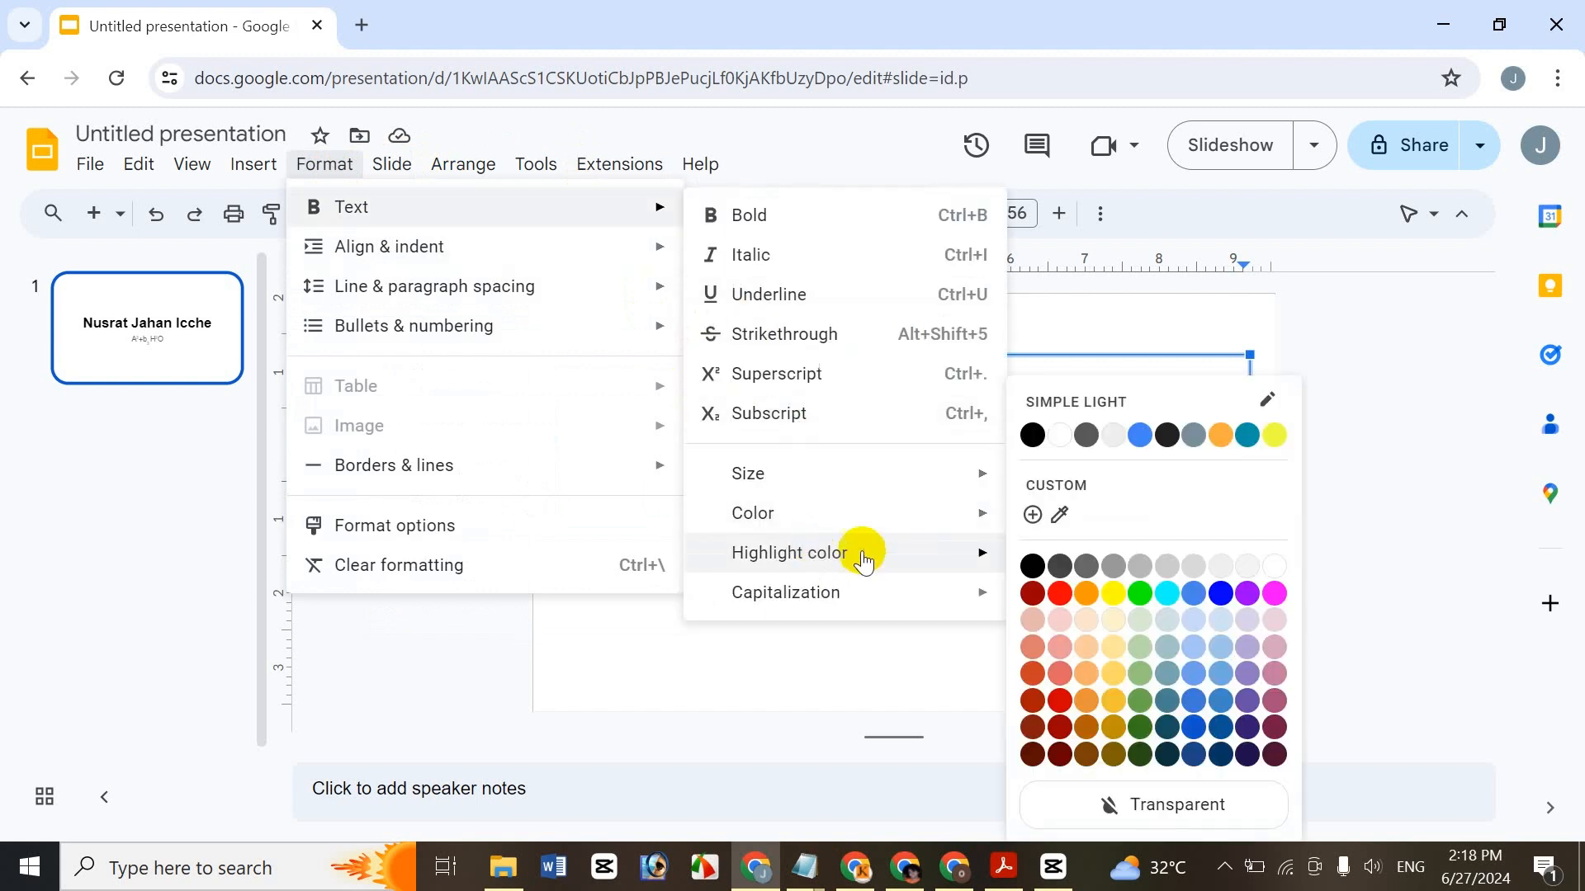
mouse_move(848, 513)
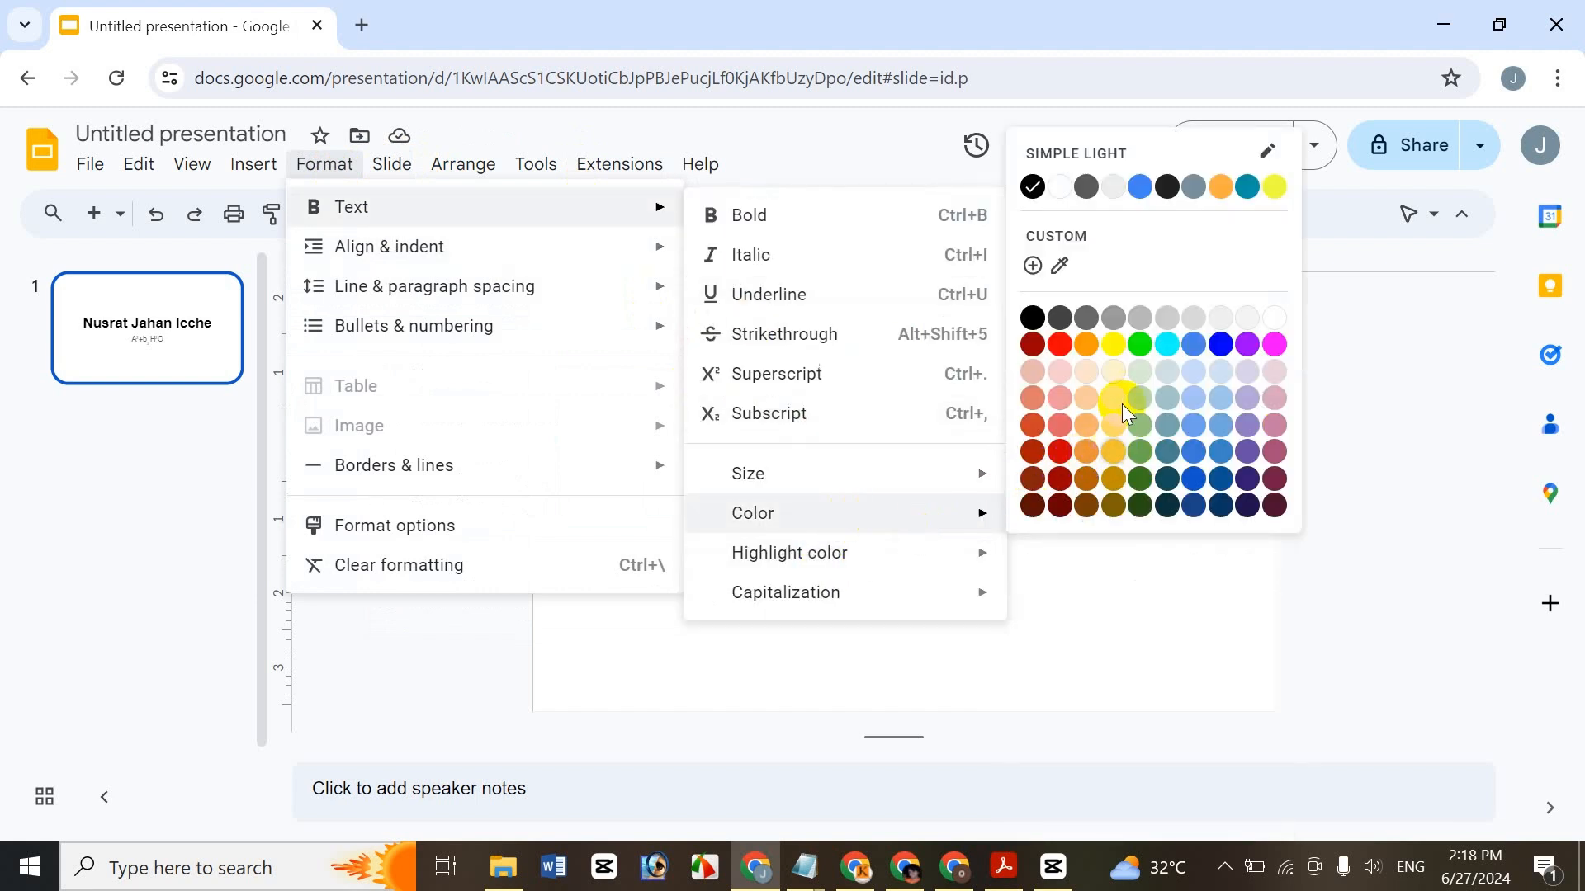
left_click(1067, 343)
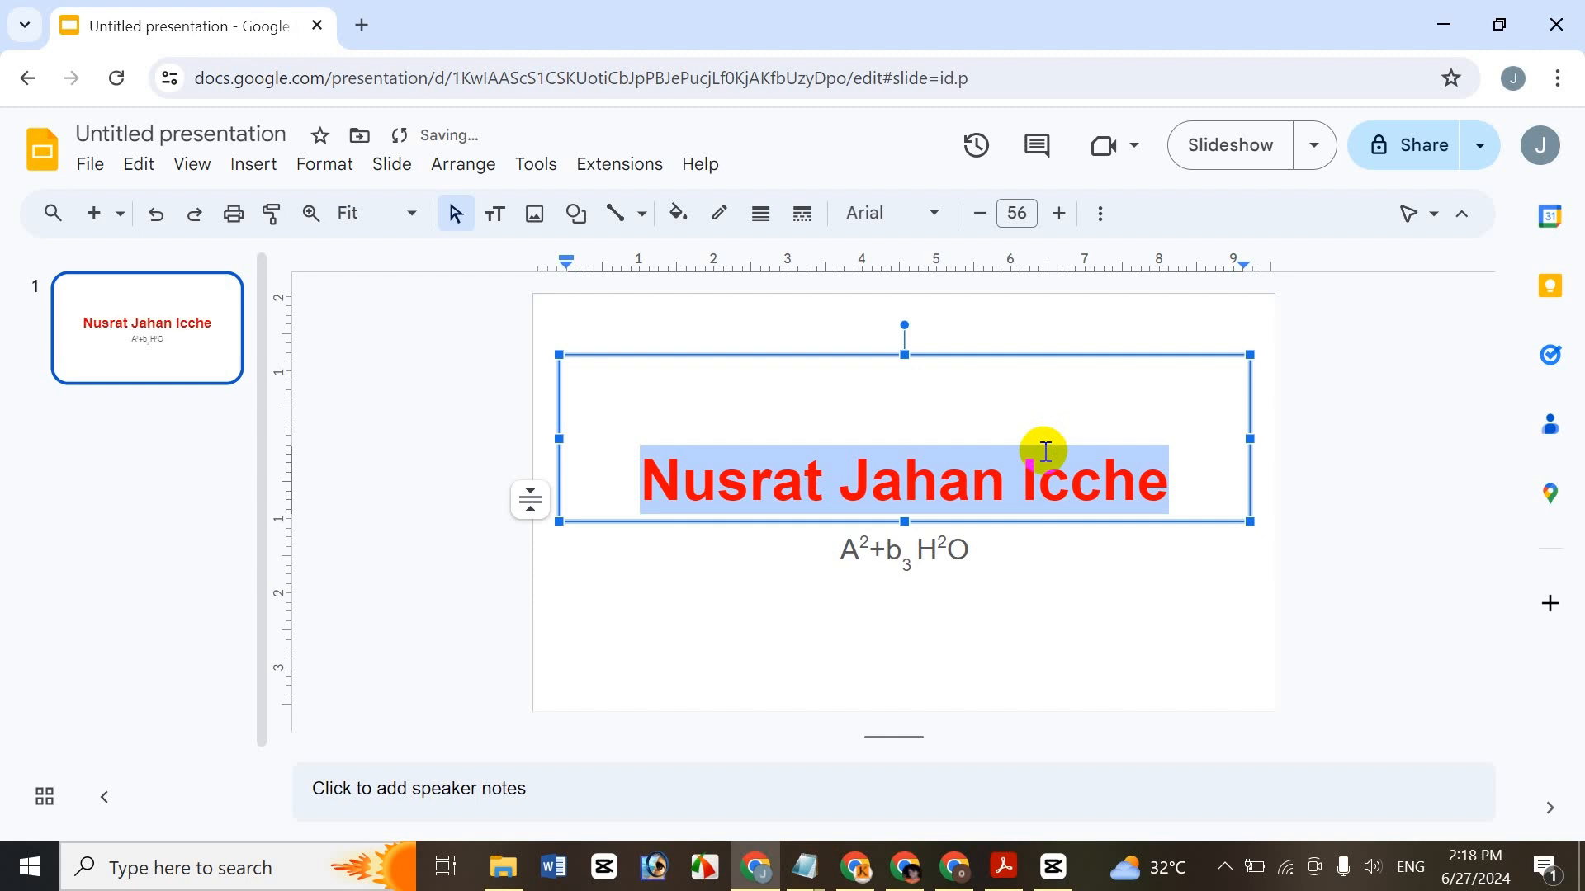
- Look at the Gradient fill-colour options for the text box without applying one
left_click(679, 214)
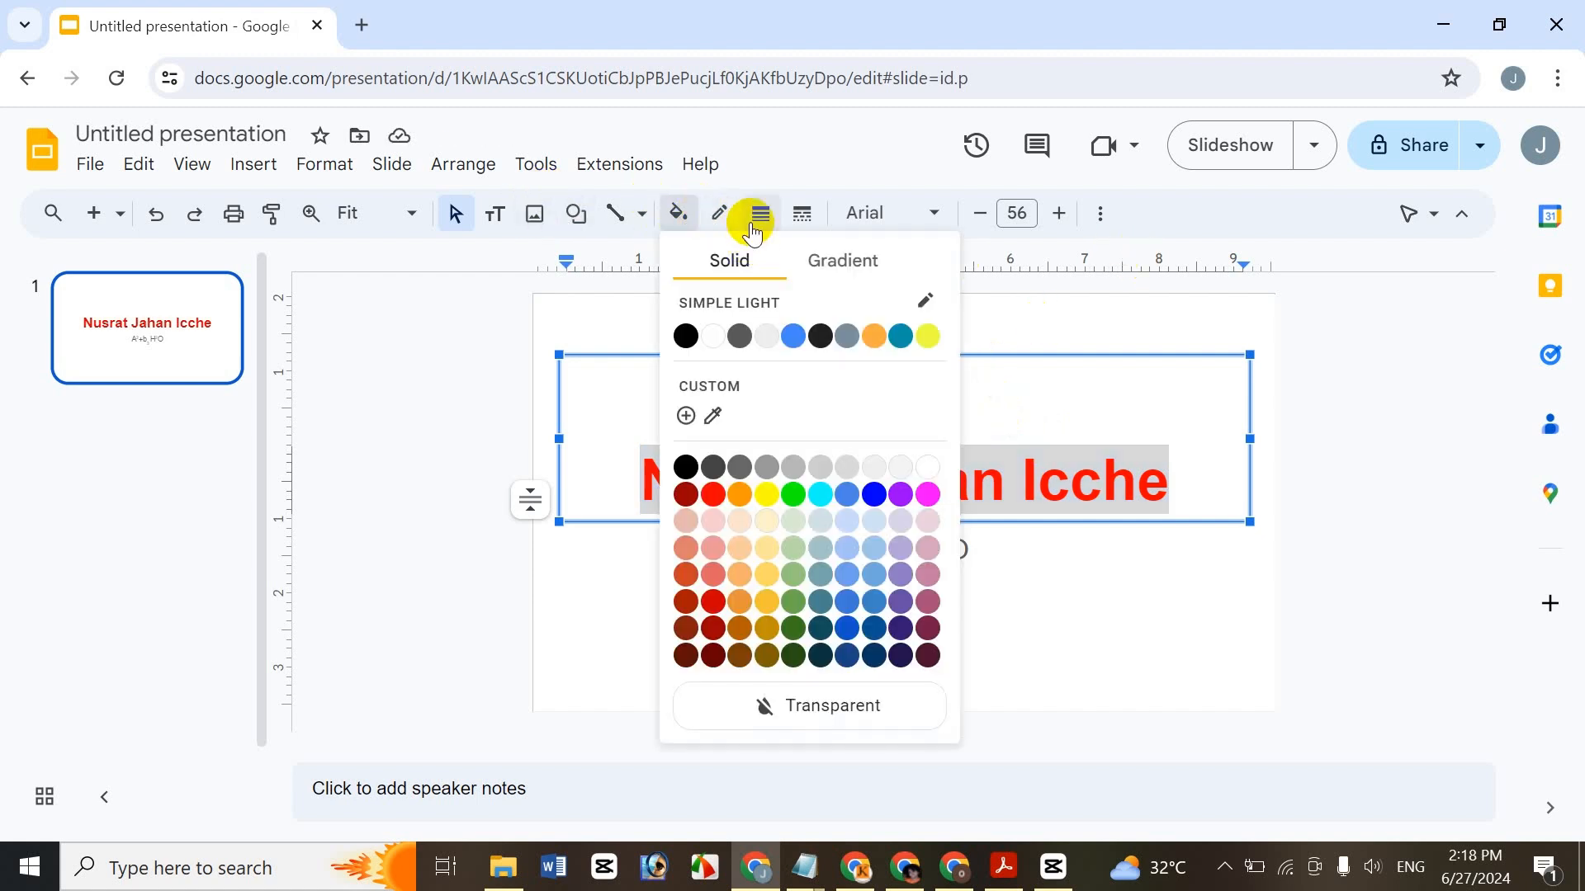
left_click(849, 250)
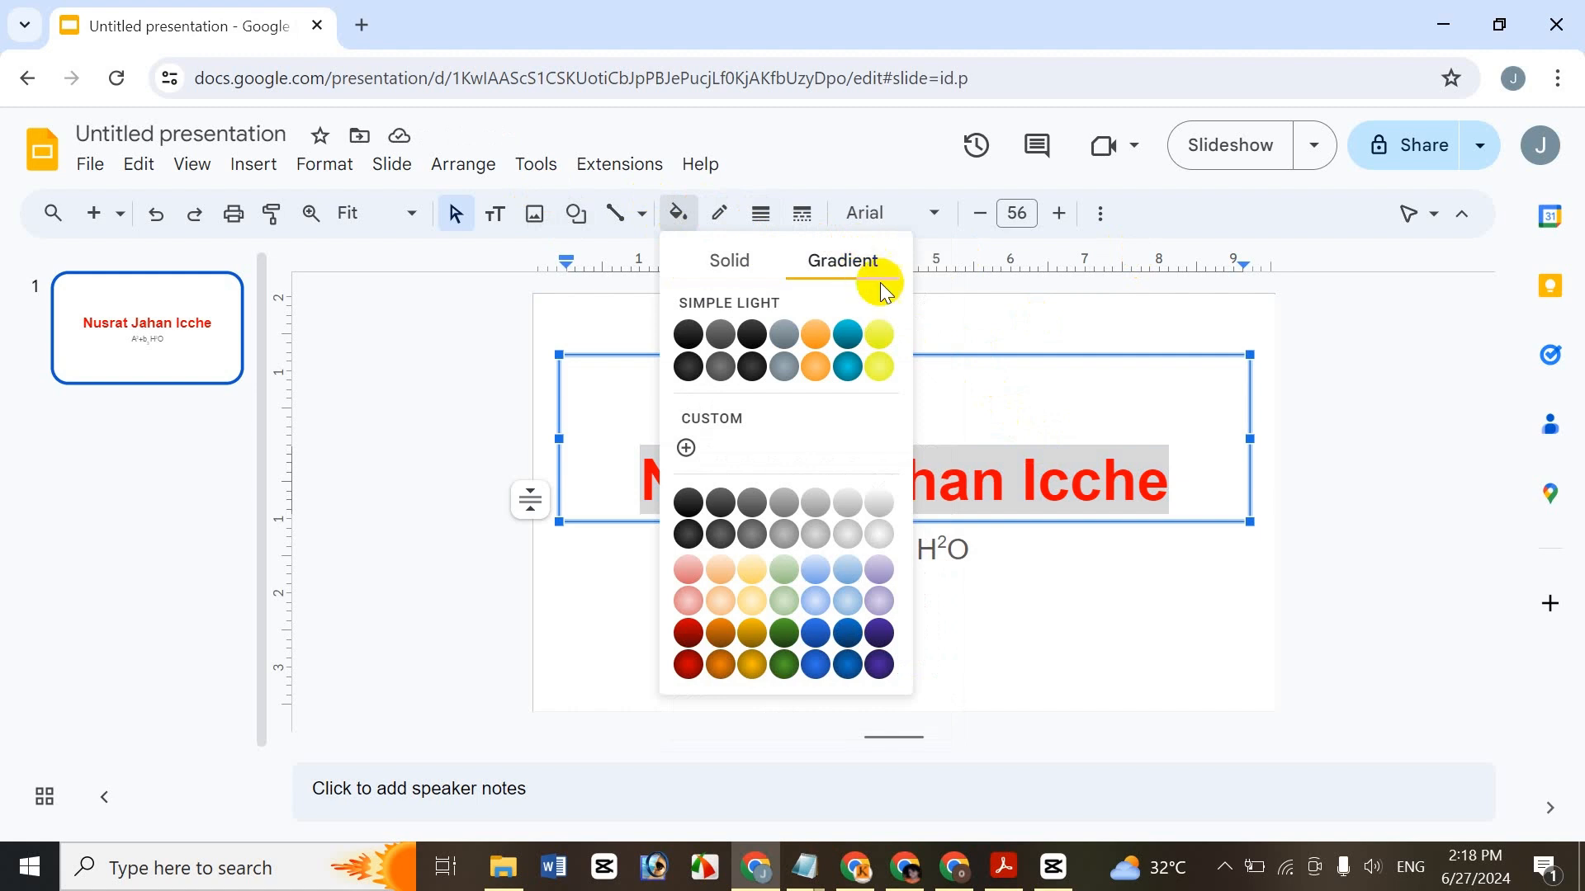
left_click(1107, 212)
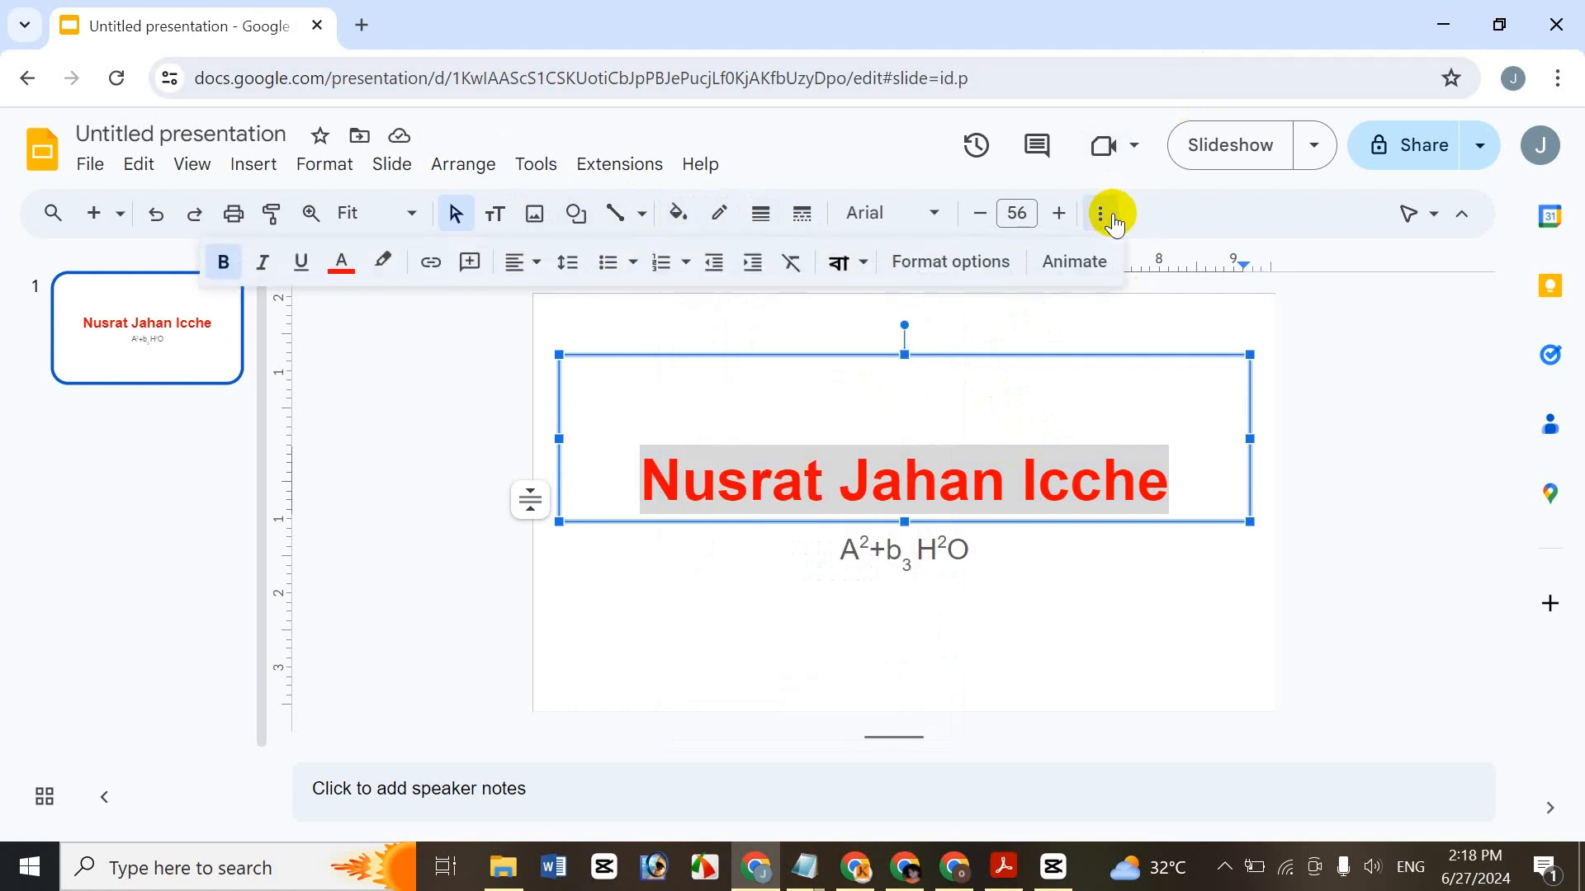
left_click(1110, 216)
left_click(1111, 216)
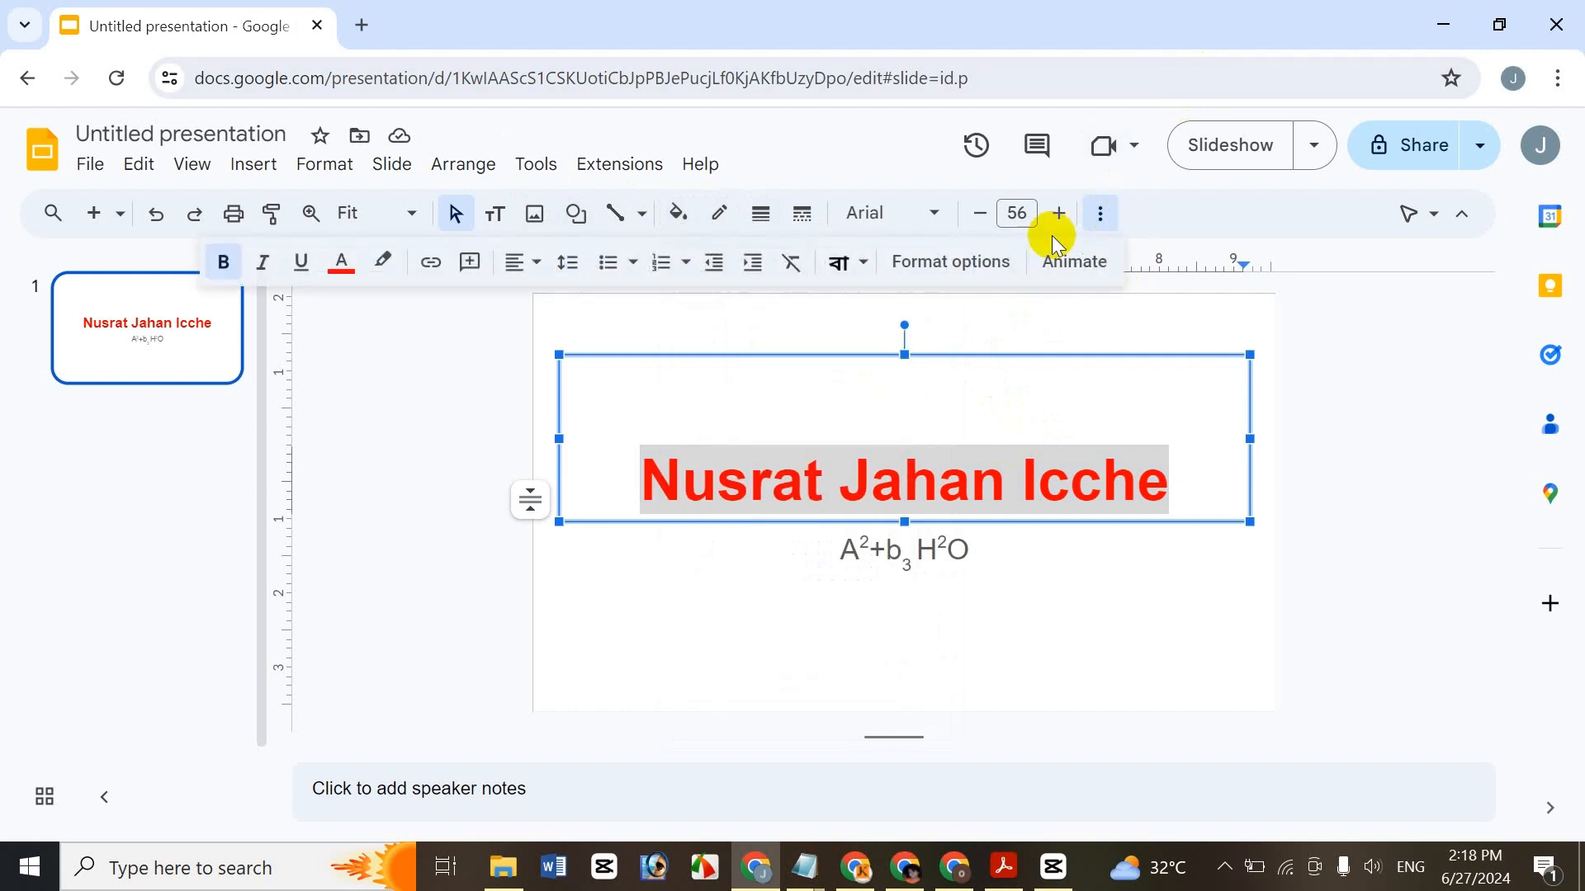
- Change the title text colour from red to blue using the toolbar Text color, then reselect the title
left_click(341, 264)
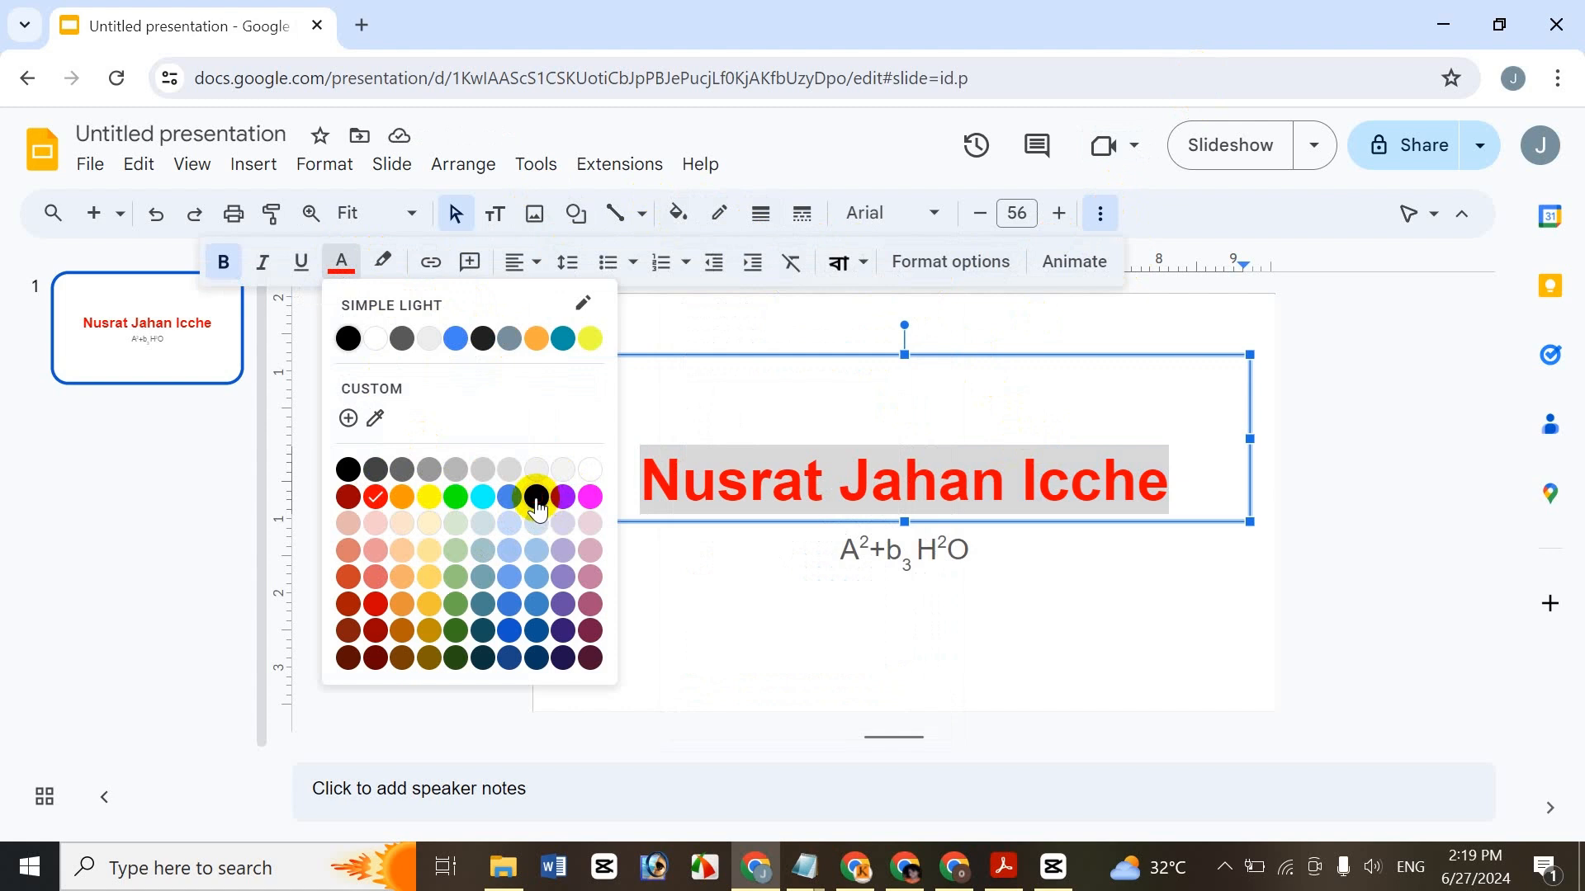
left_click(536, 497)
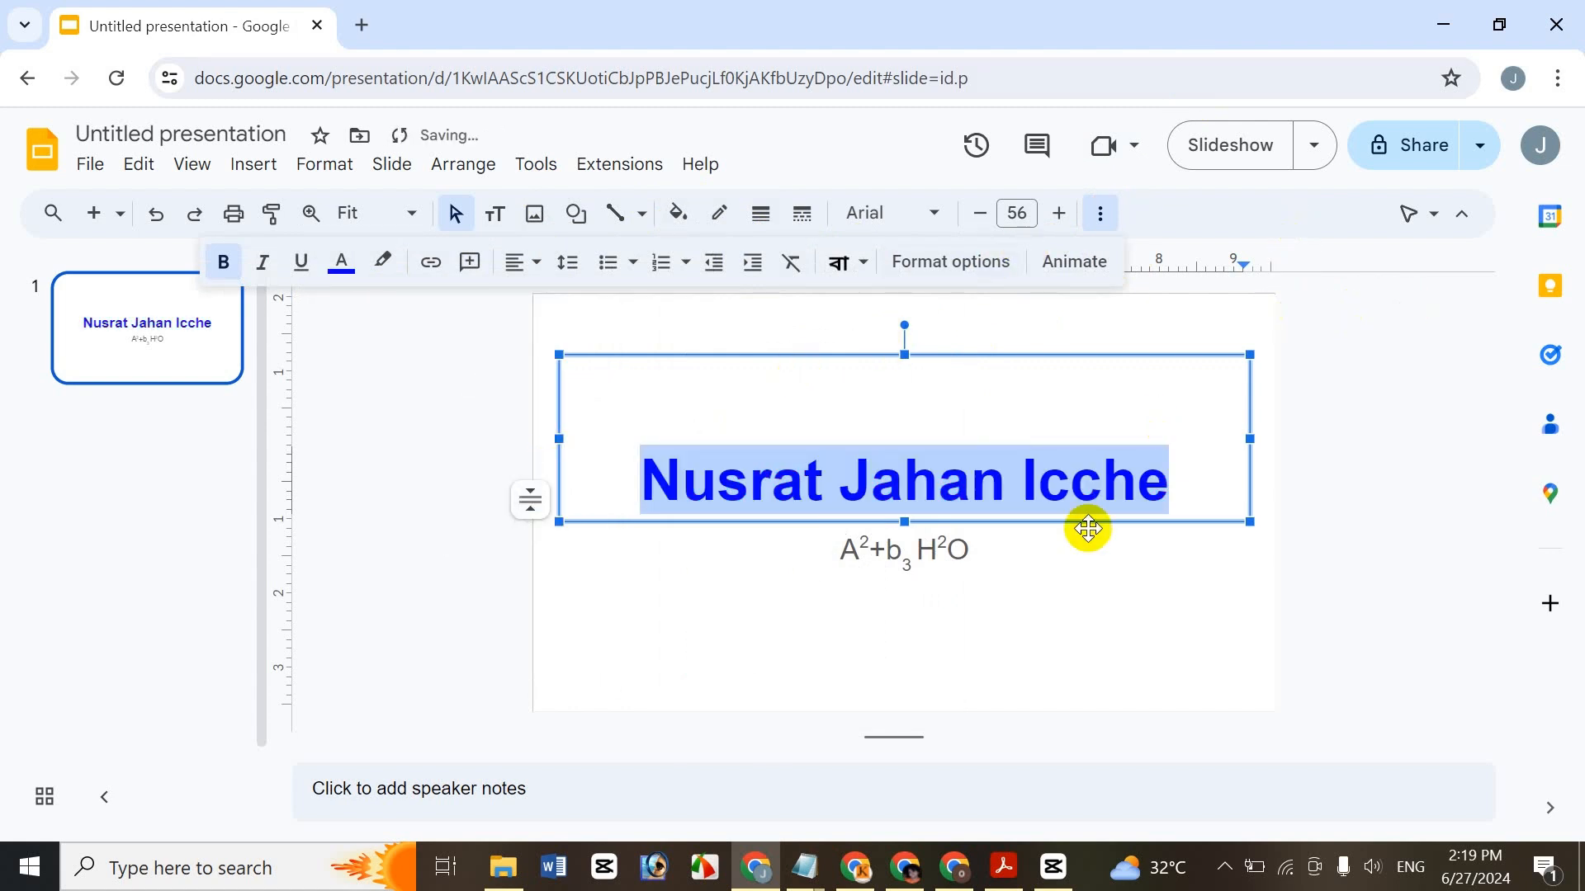
left_click(1098, 498)
left_click_drag(1196, 478, 636, 509)
- Apply a yellow highlight to the blue title via Format > Text > Highlight color, then reselect it
left_click(1101, 213)
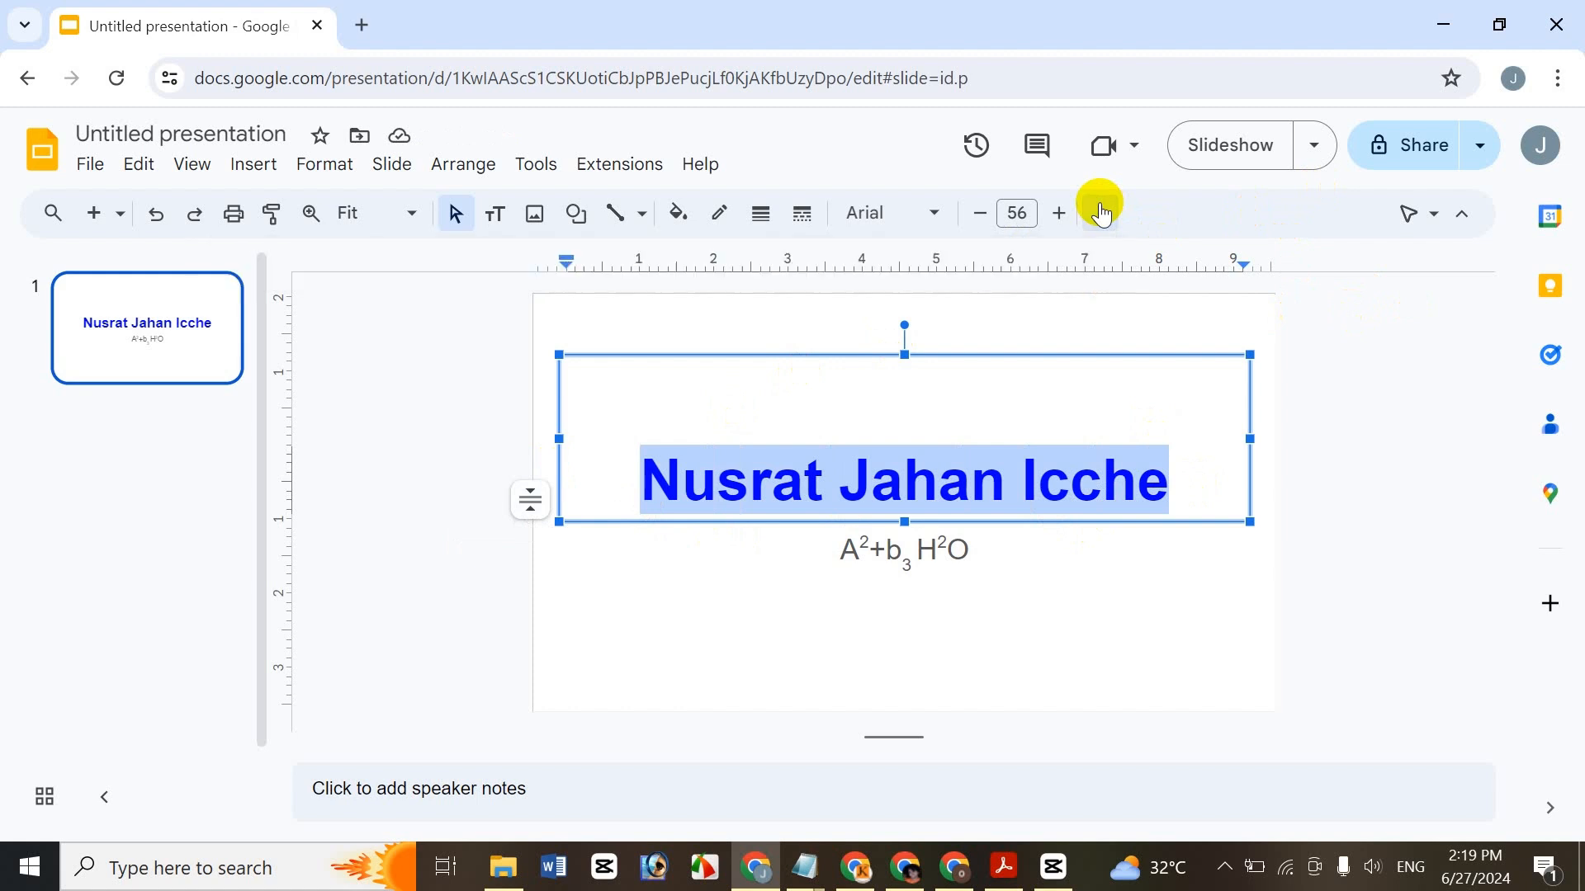
left_click(327, 164)
mouse_move(418, 208)
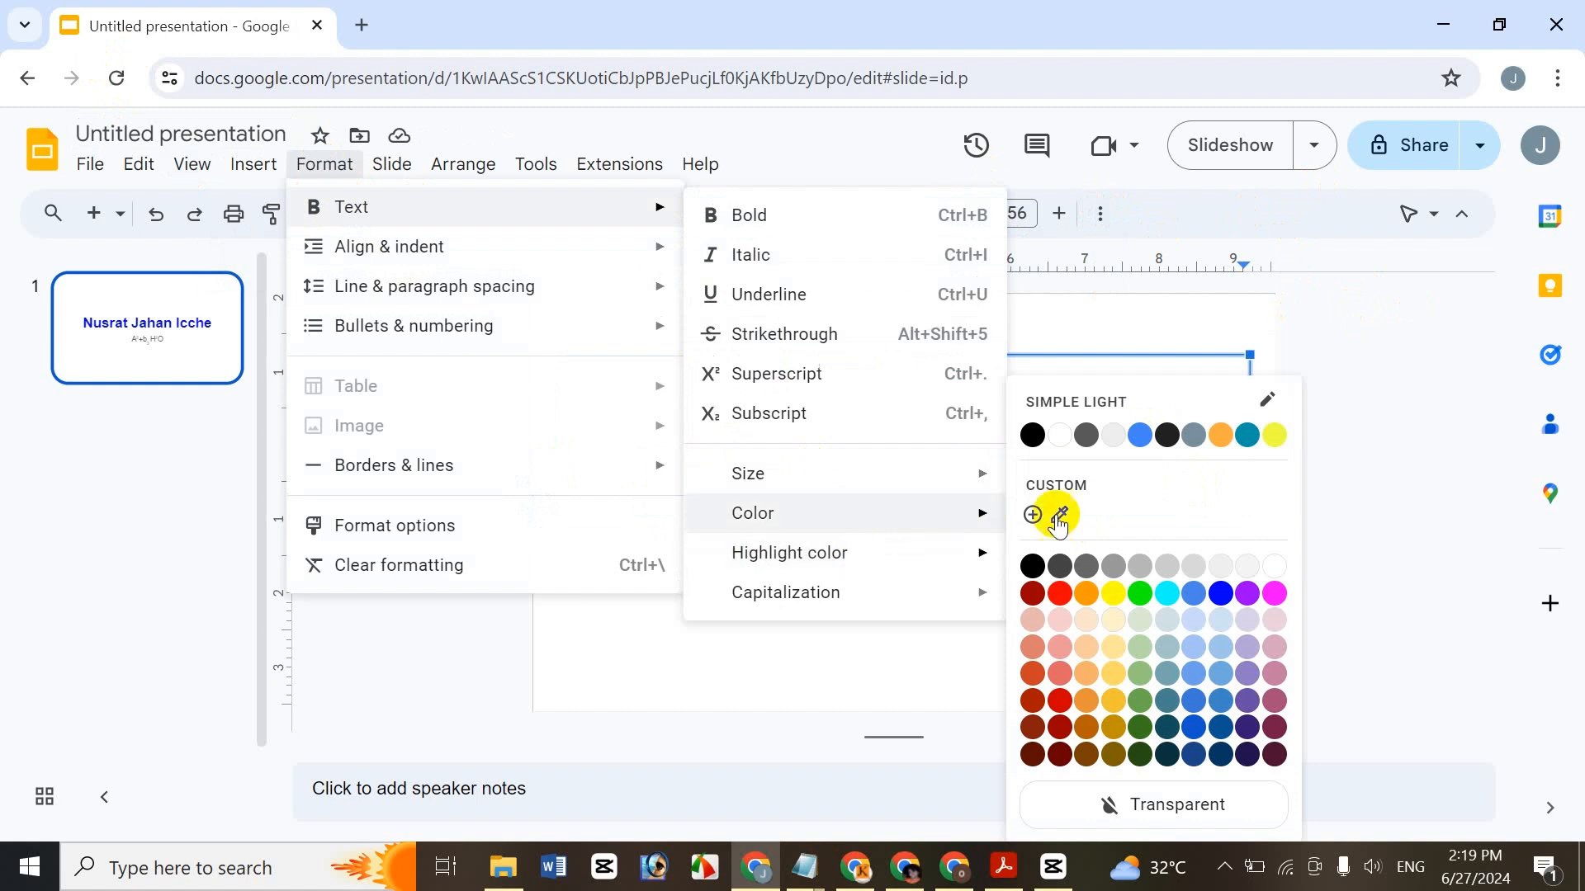
left_click(1125, 601)
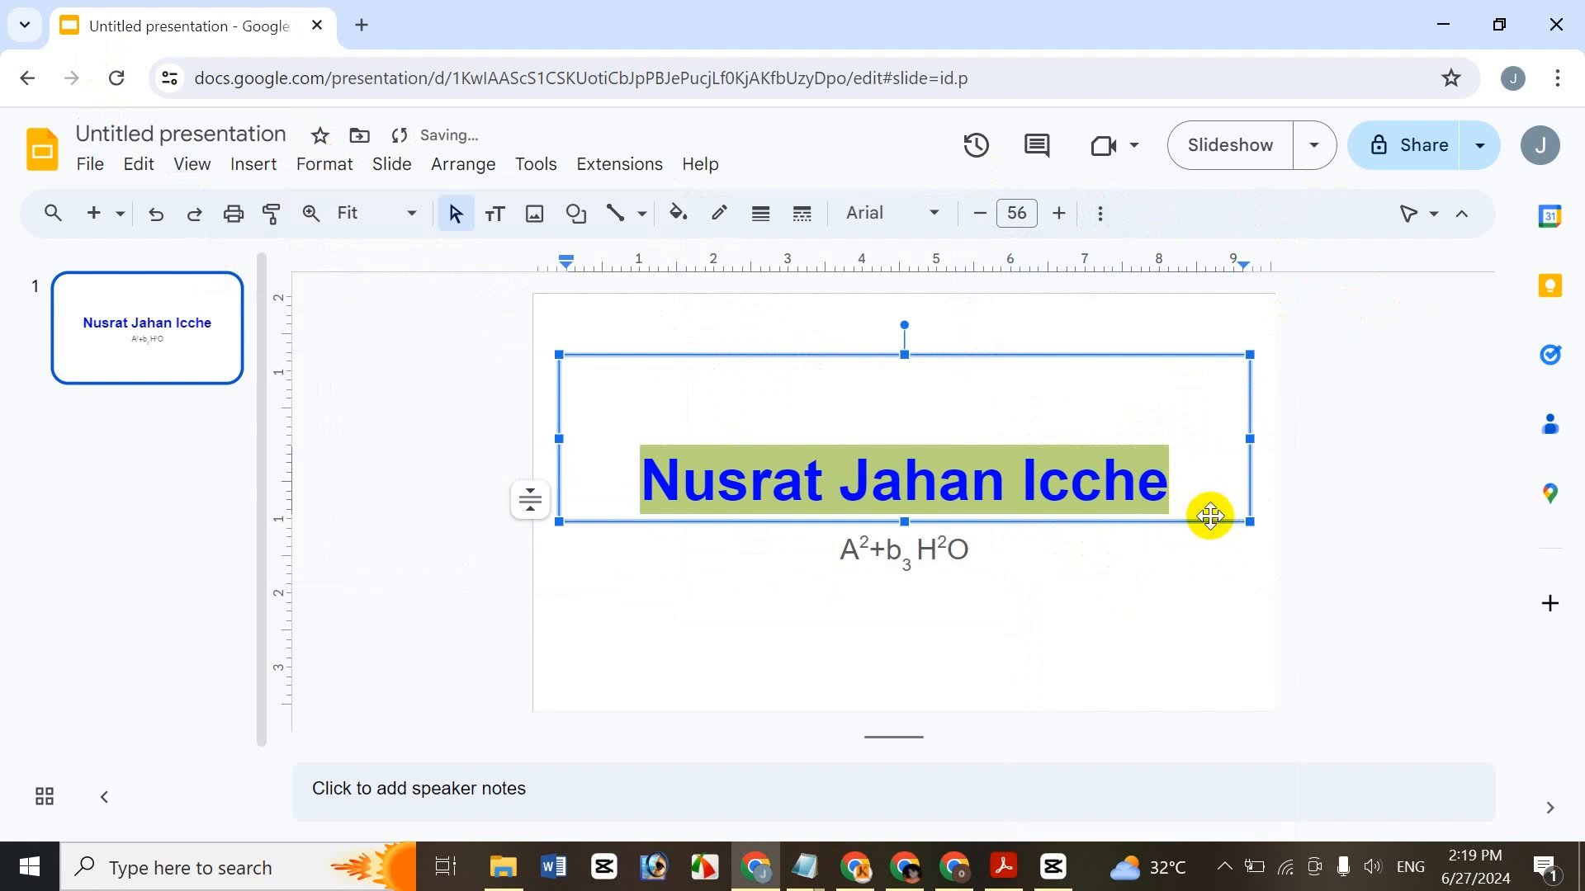
left_click(1164, 486)
left_click_drag(1185, 503, 636, 453)
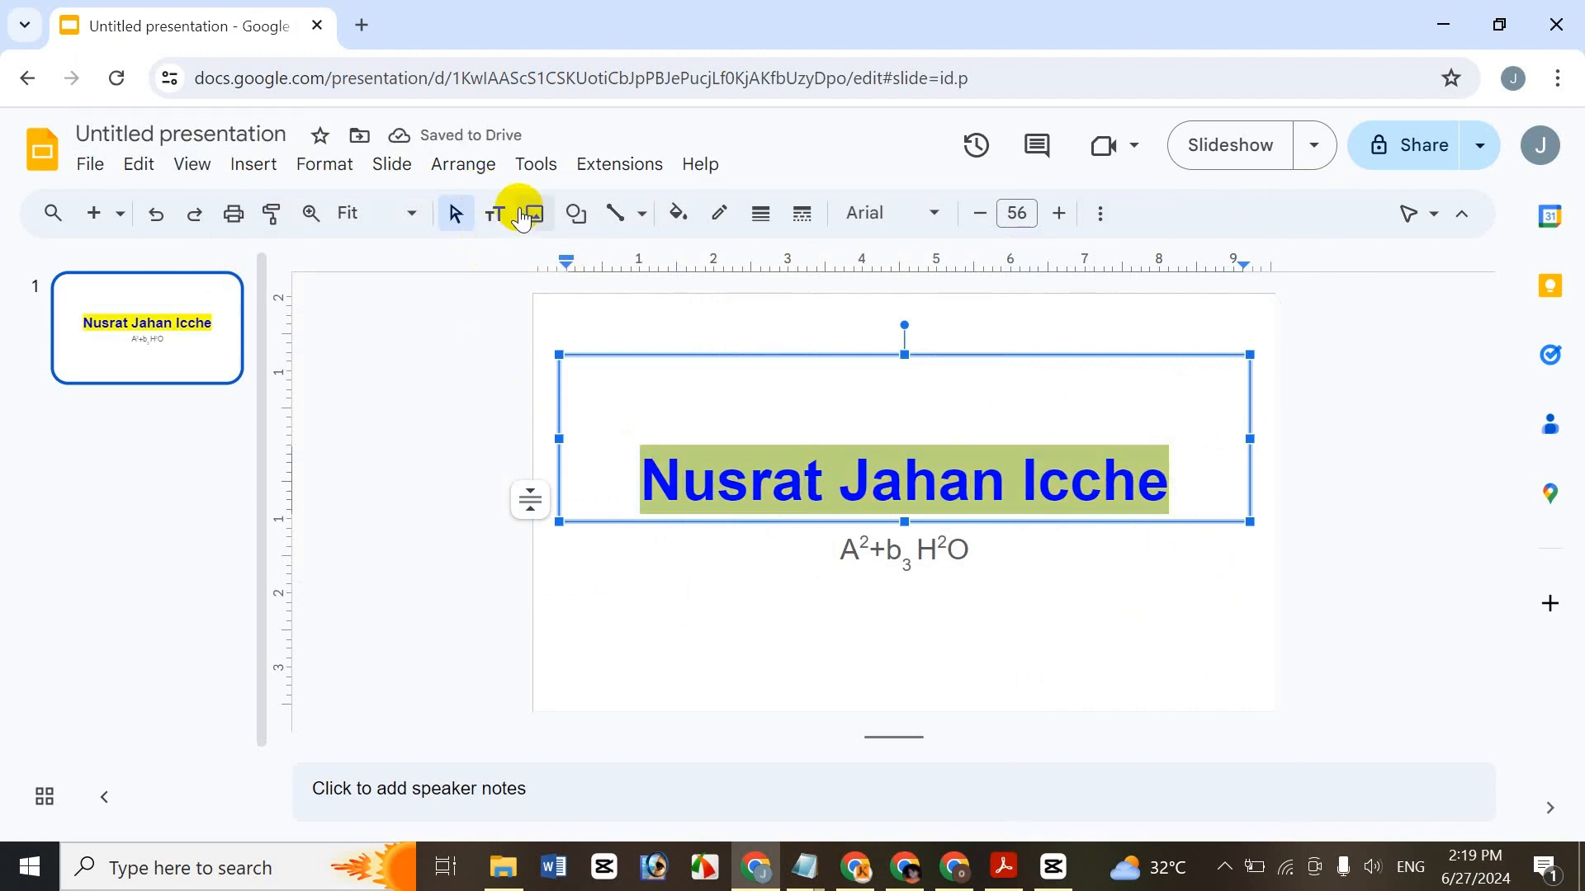
- Fill the title's text box with magenta, then undo it so the box has no fill
left_click(674, 216)
left_click(718, 260)
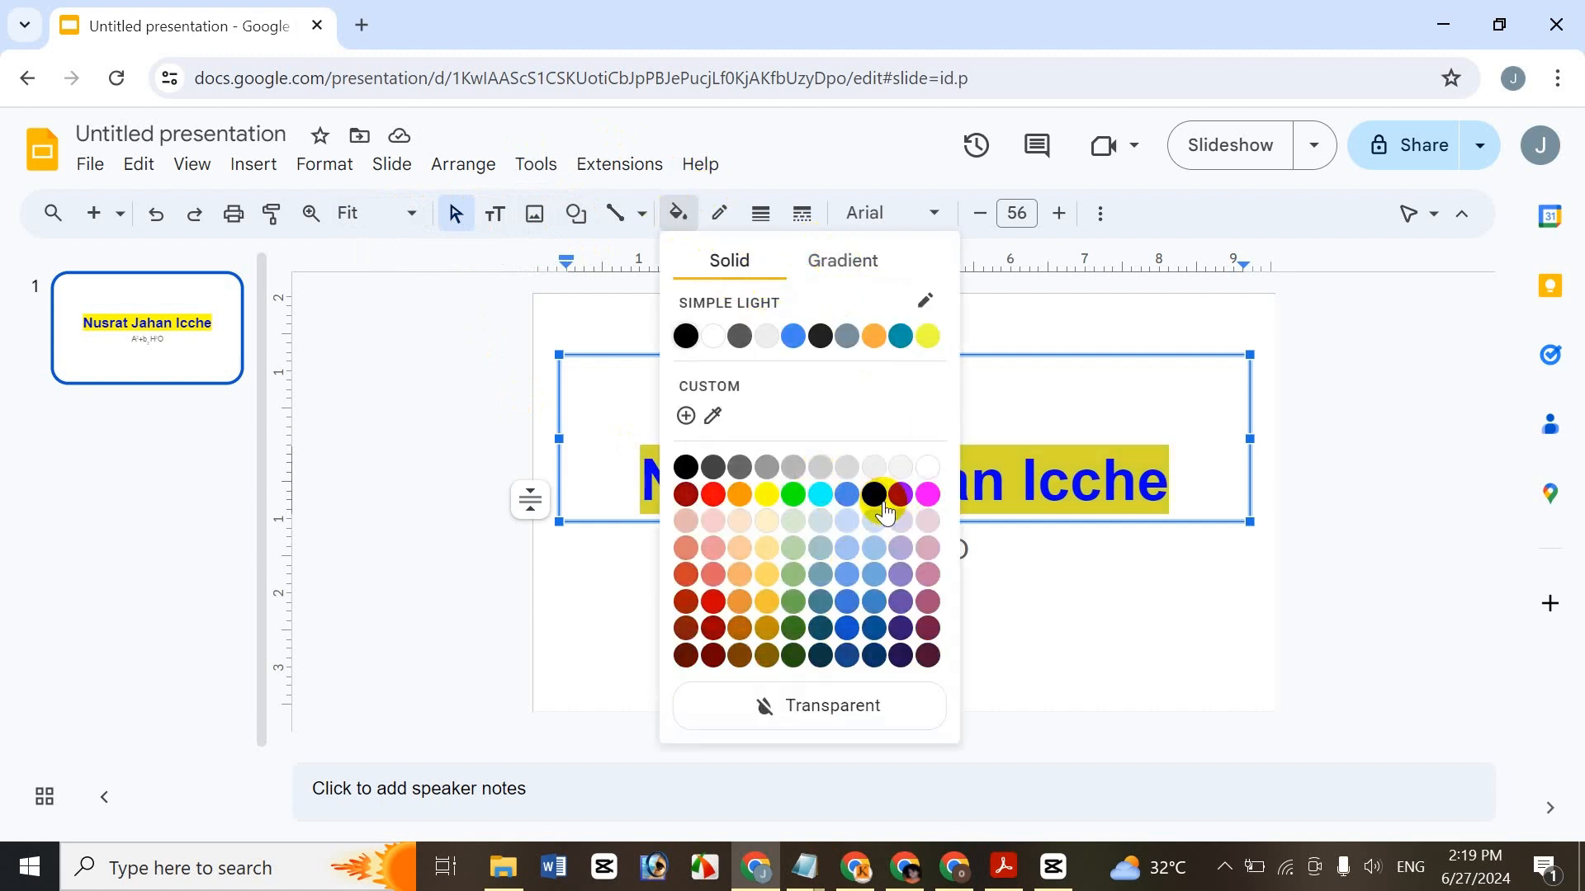
left_click(928, 494)
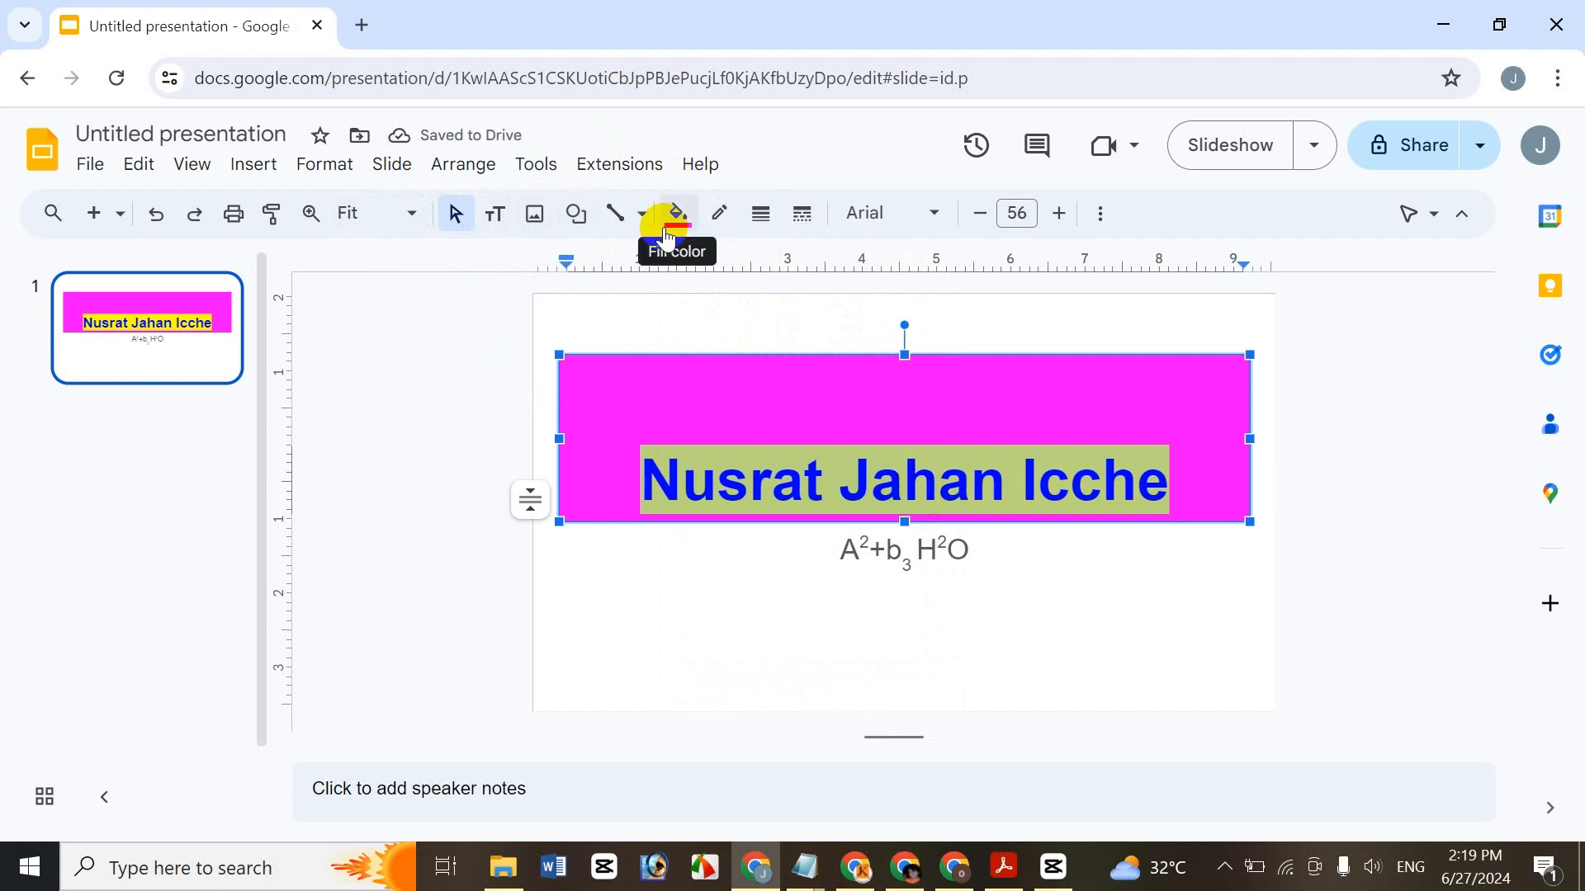
key("ctrl+z")
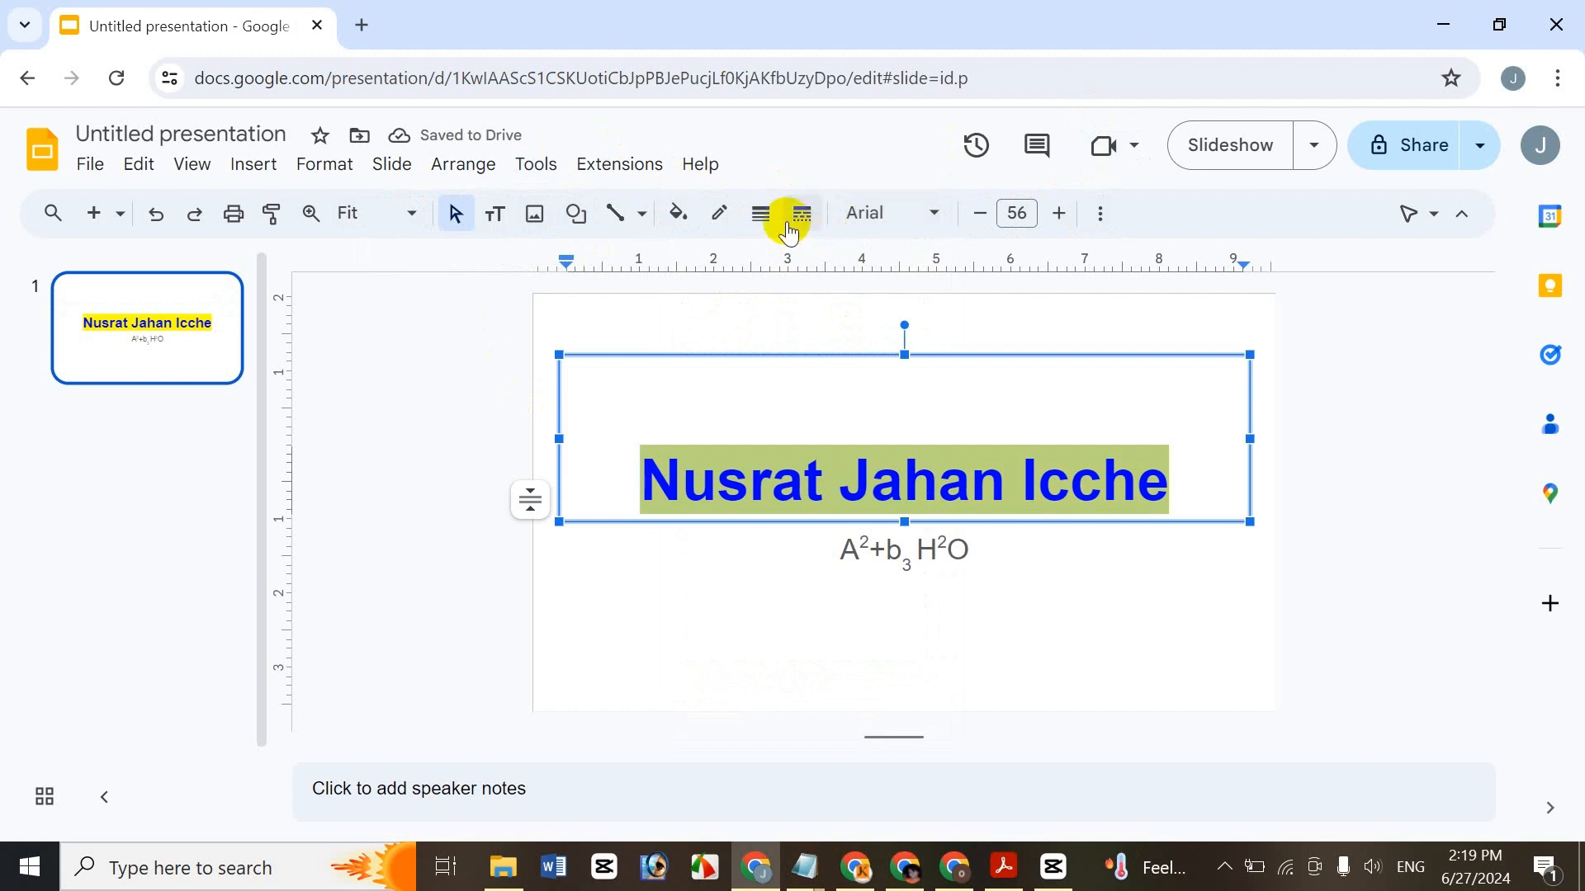
- Change the title's highlight colour from yellow to cyan
left_click(1098, 213)
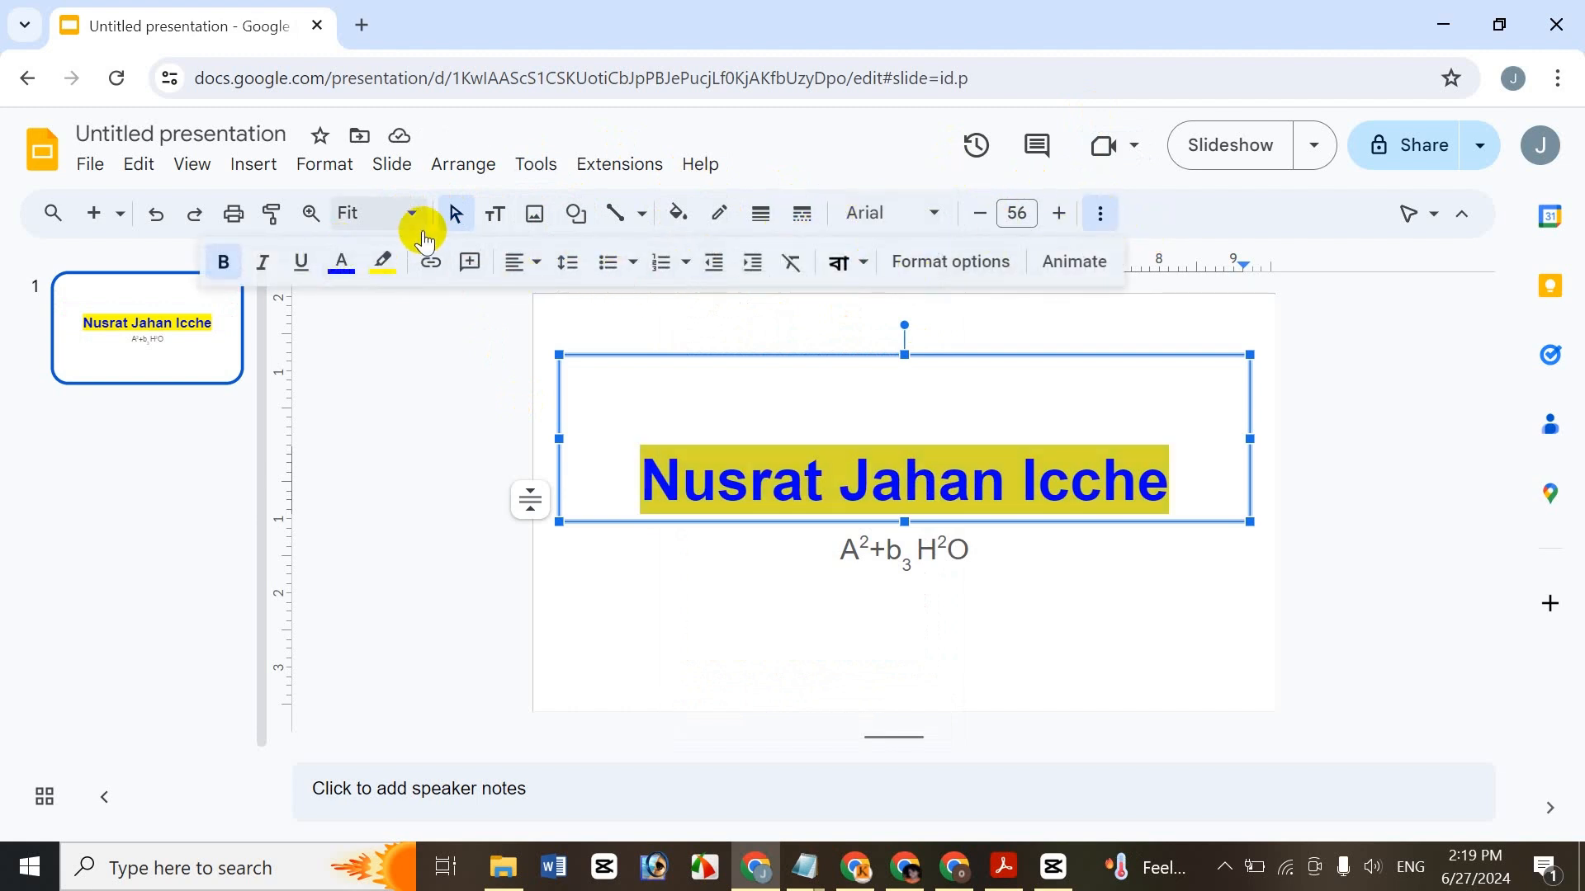
left_click(383, 259)
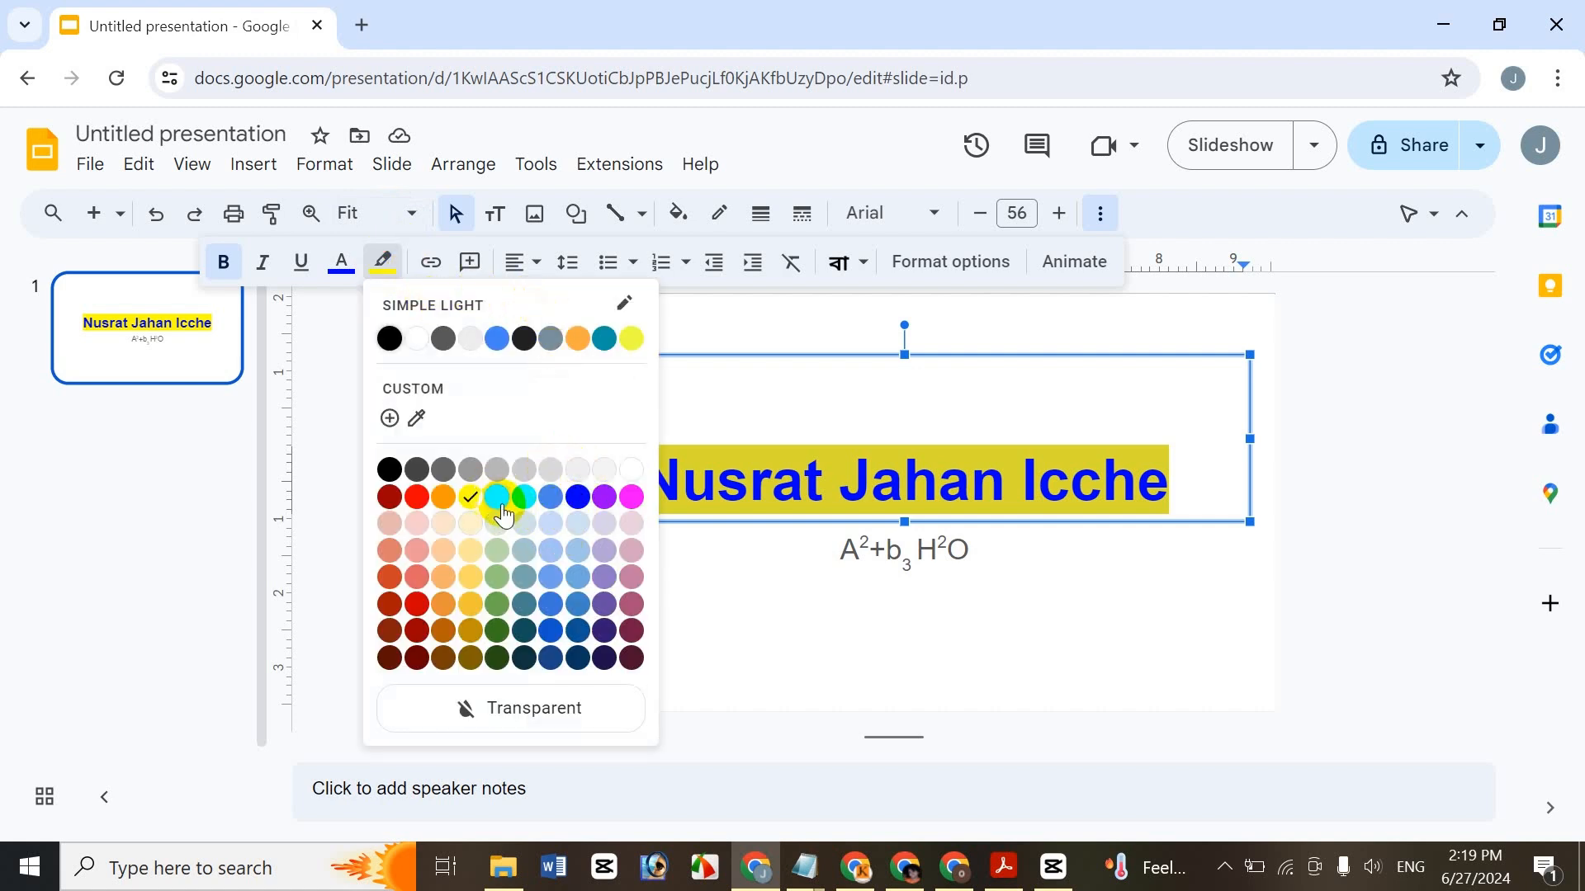
left_click(526, 500)
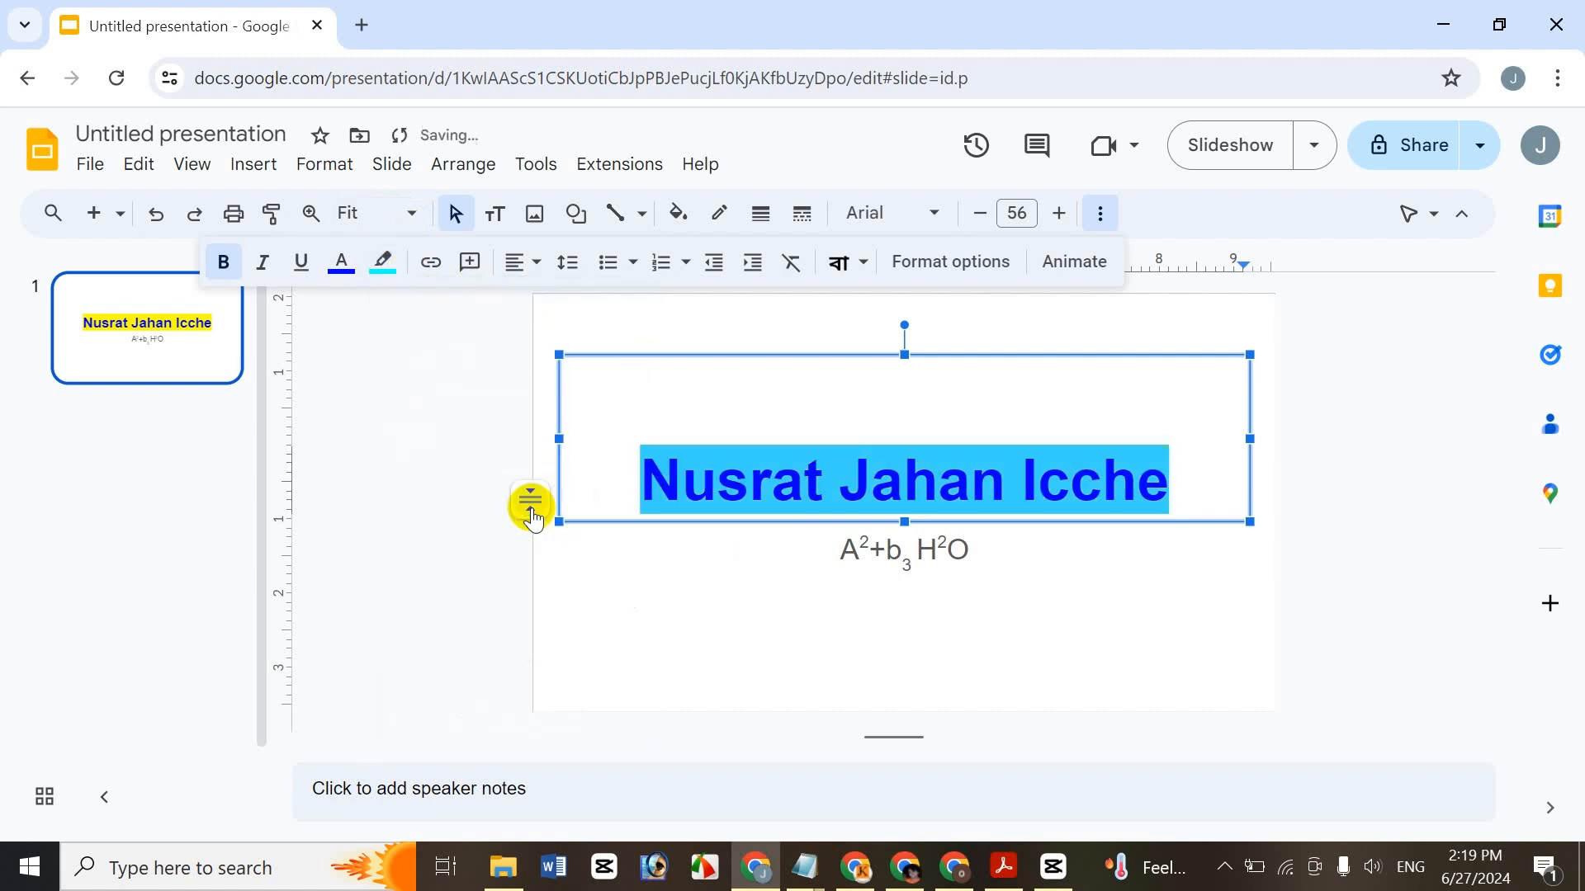
left_click(785, 538)
left_click(1019, 462)
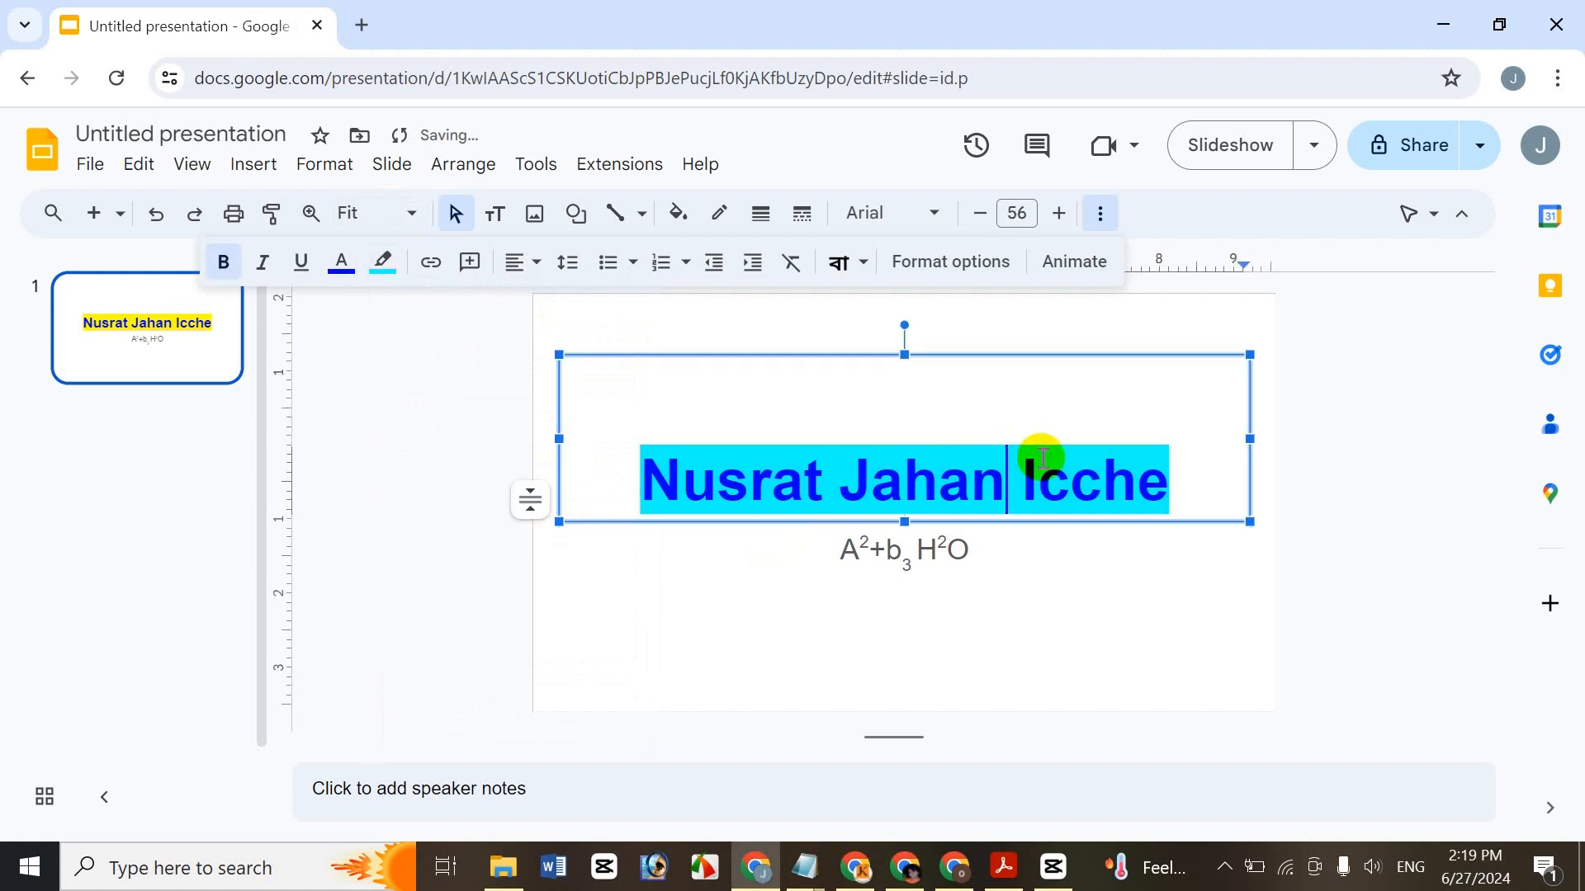
- Remove the cyan highlight so the title is plain blue again
left_click(1100, 216)
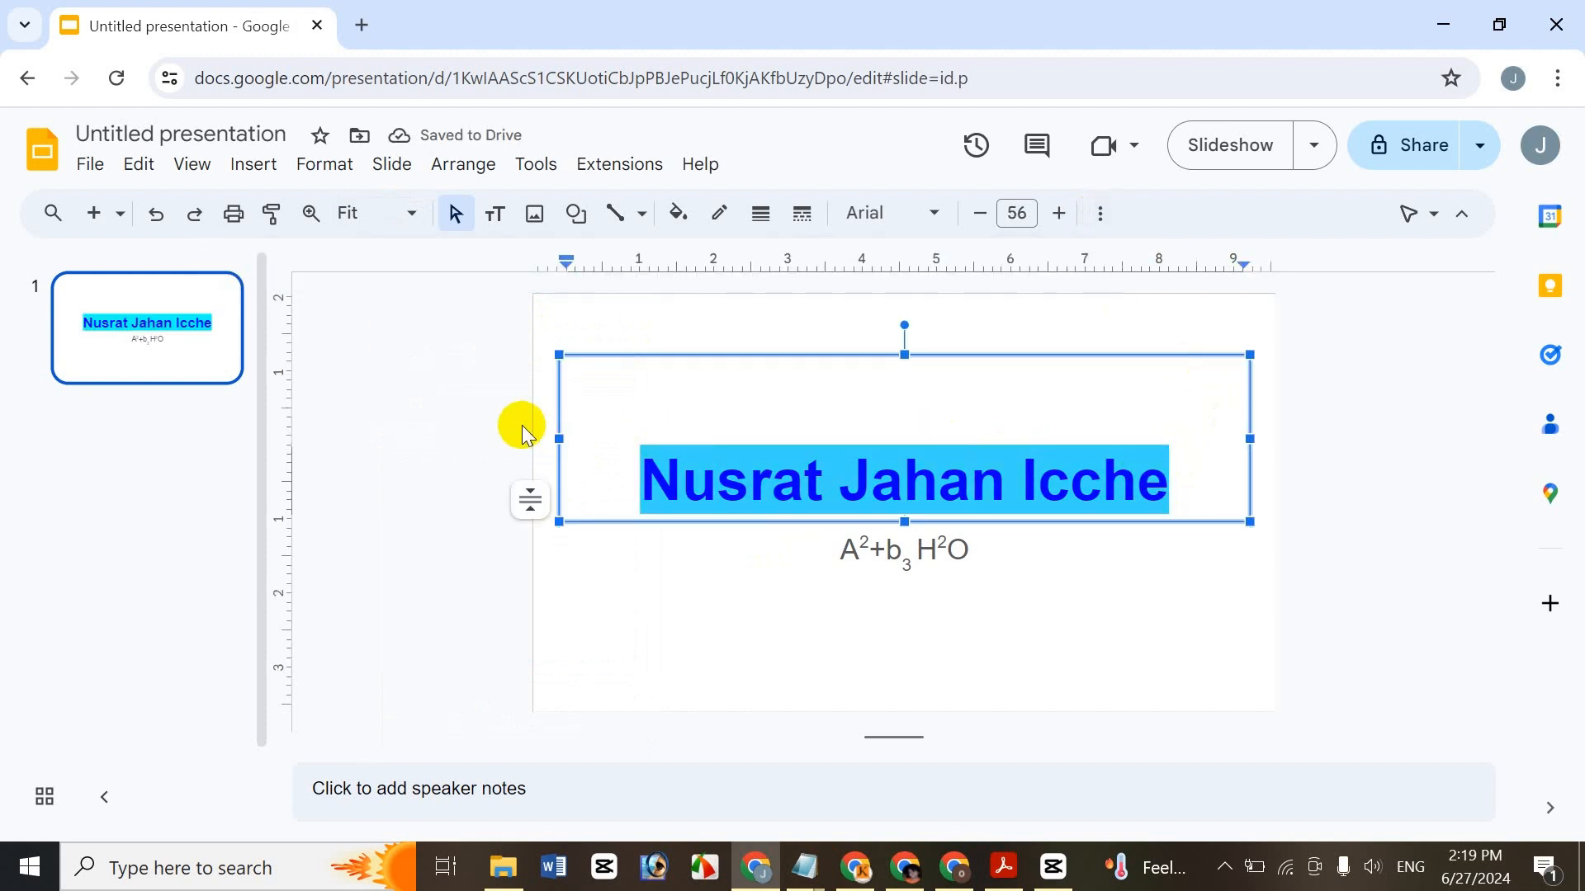
left_click(343, 178)
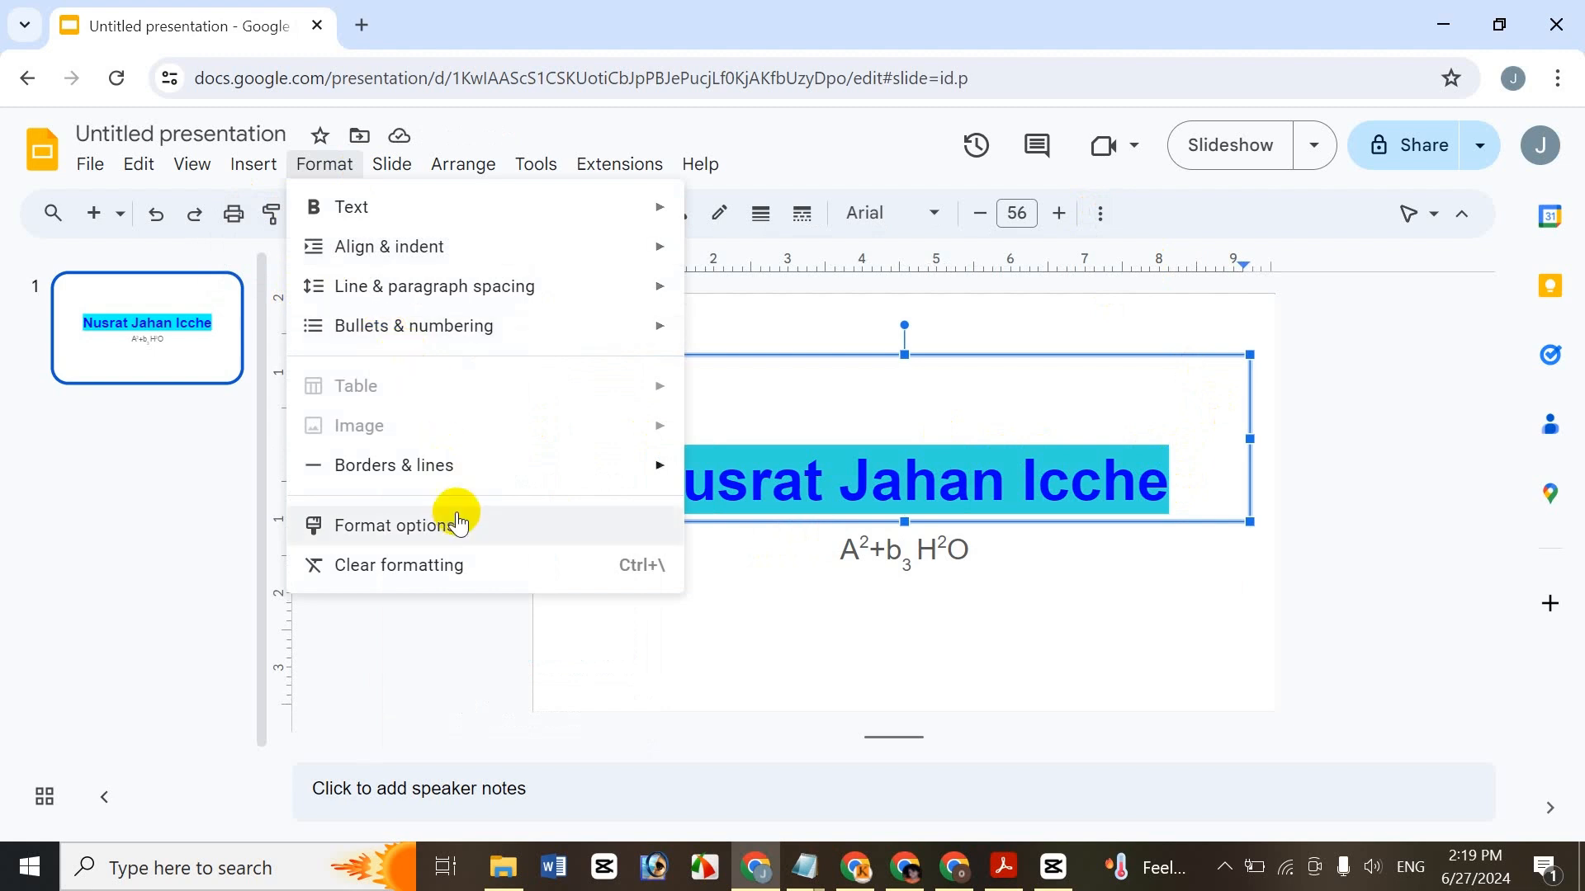
left_click(1112, 227)
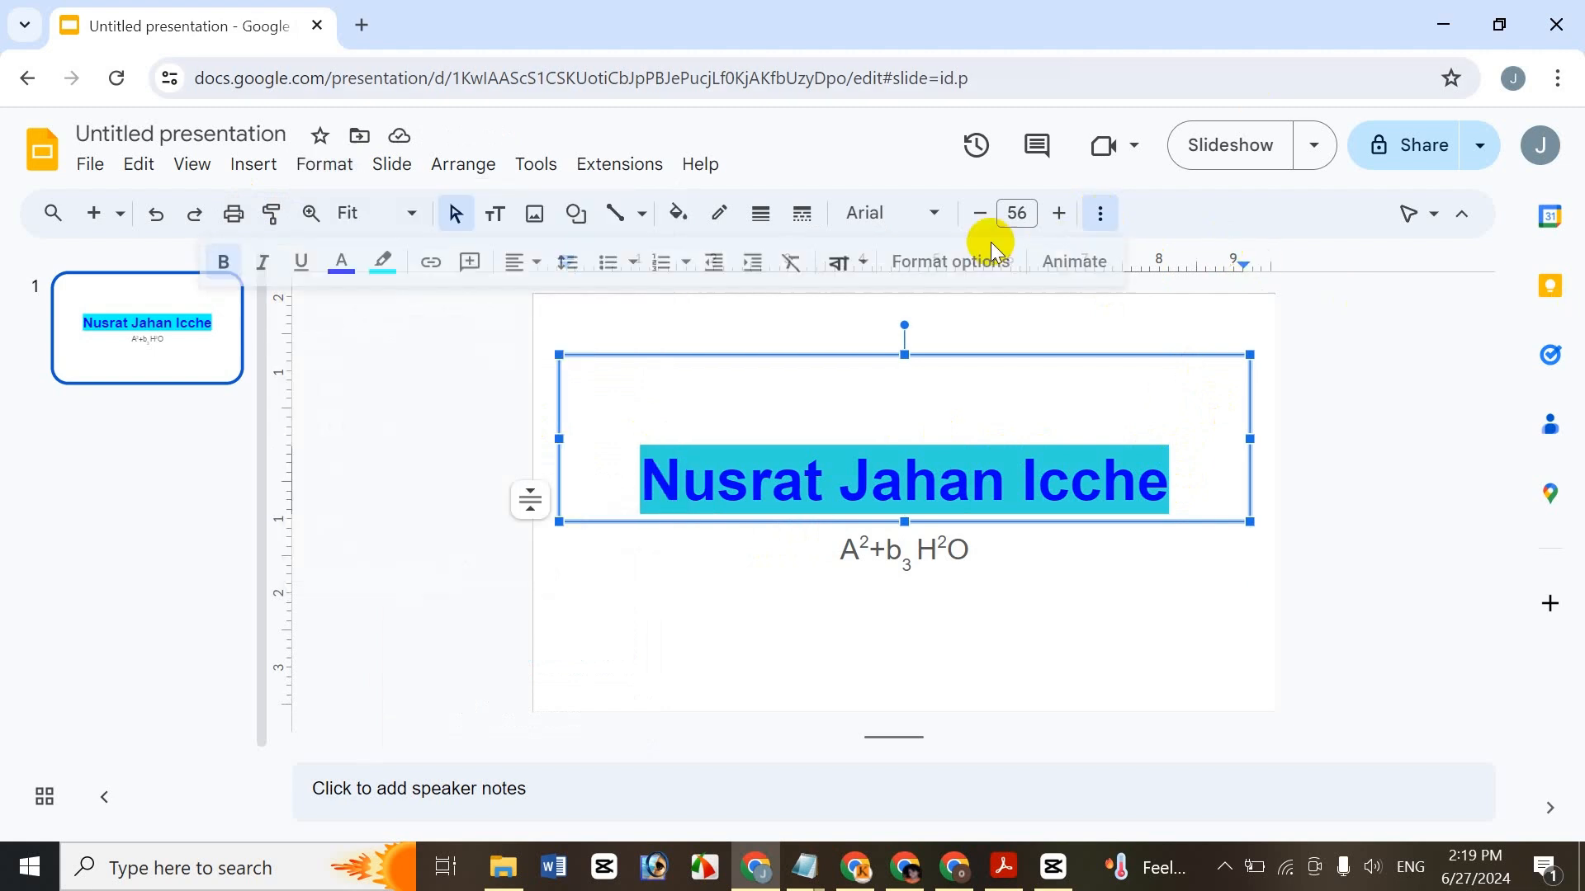
left_click(384, 263)
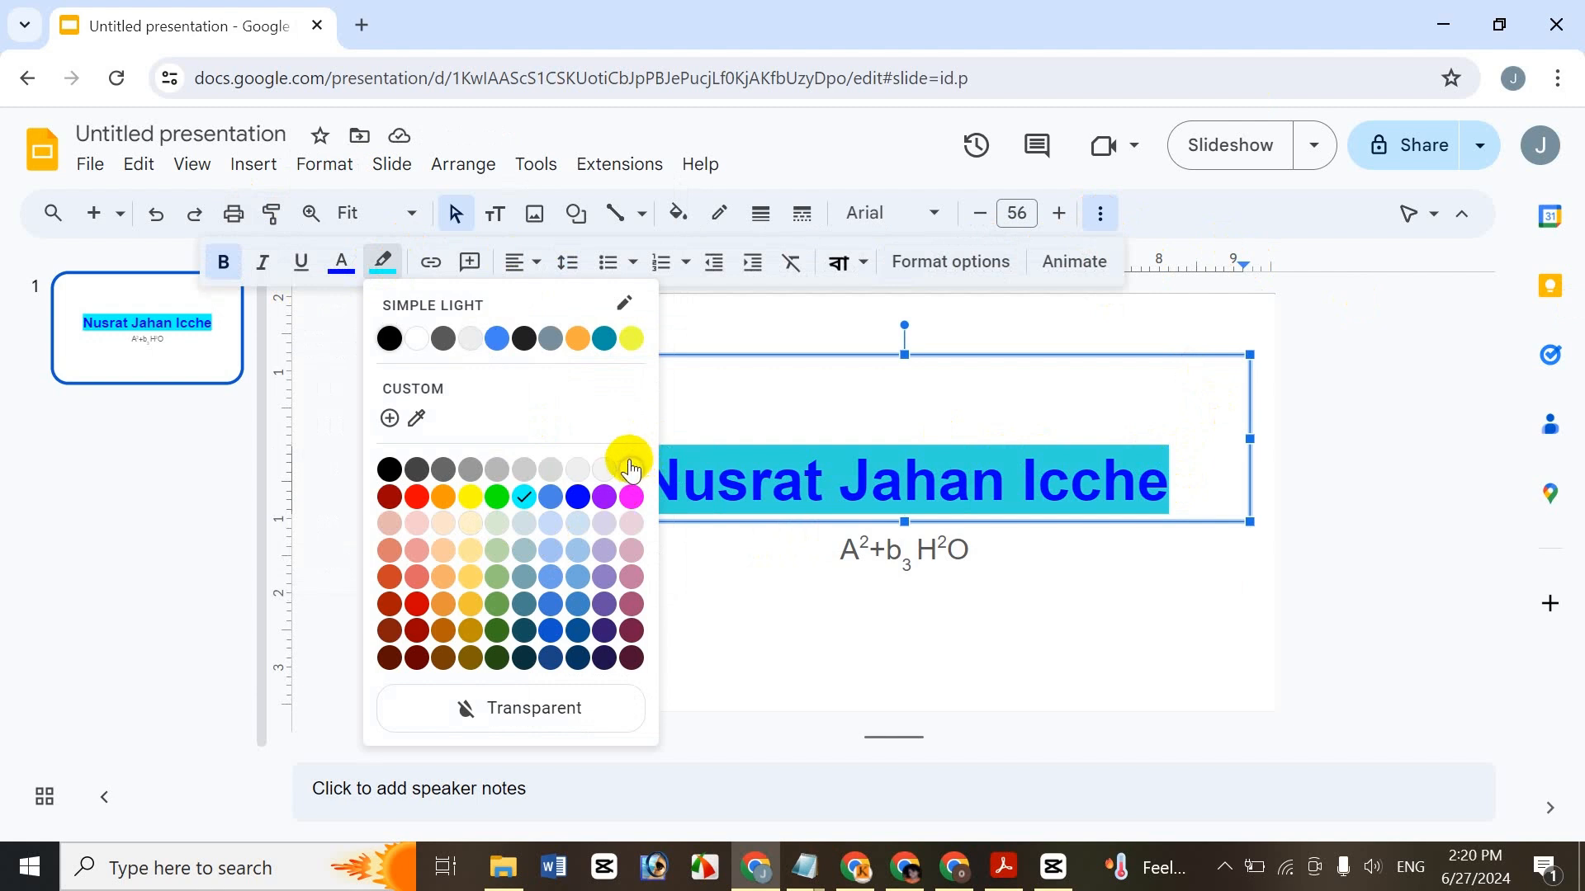
left_click(426, 347)
left_click(1007, 485)
left_click(1156, 494)
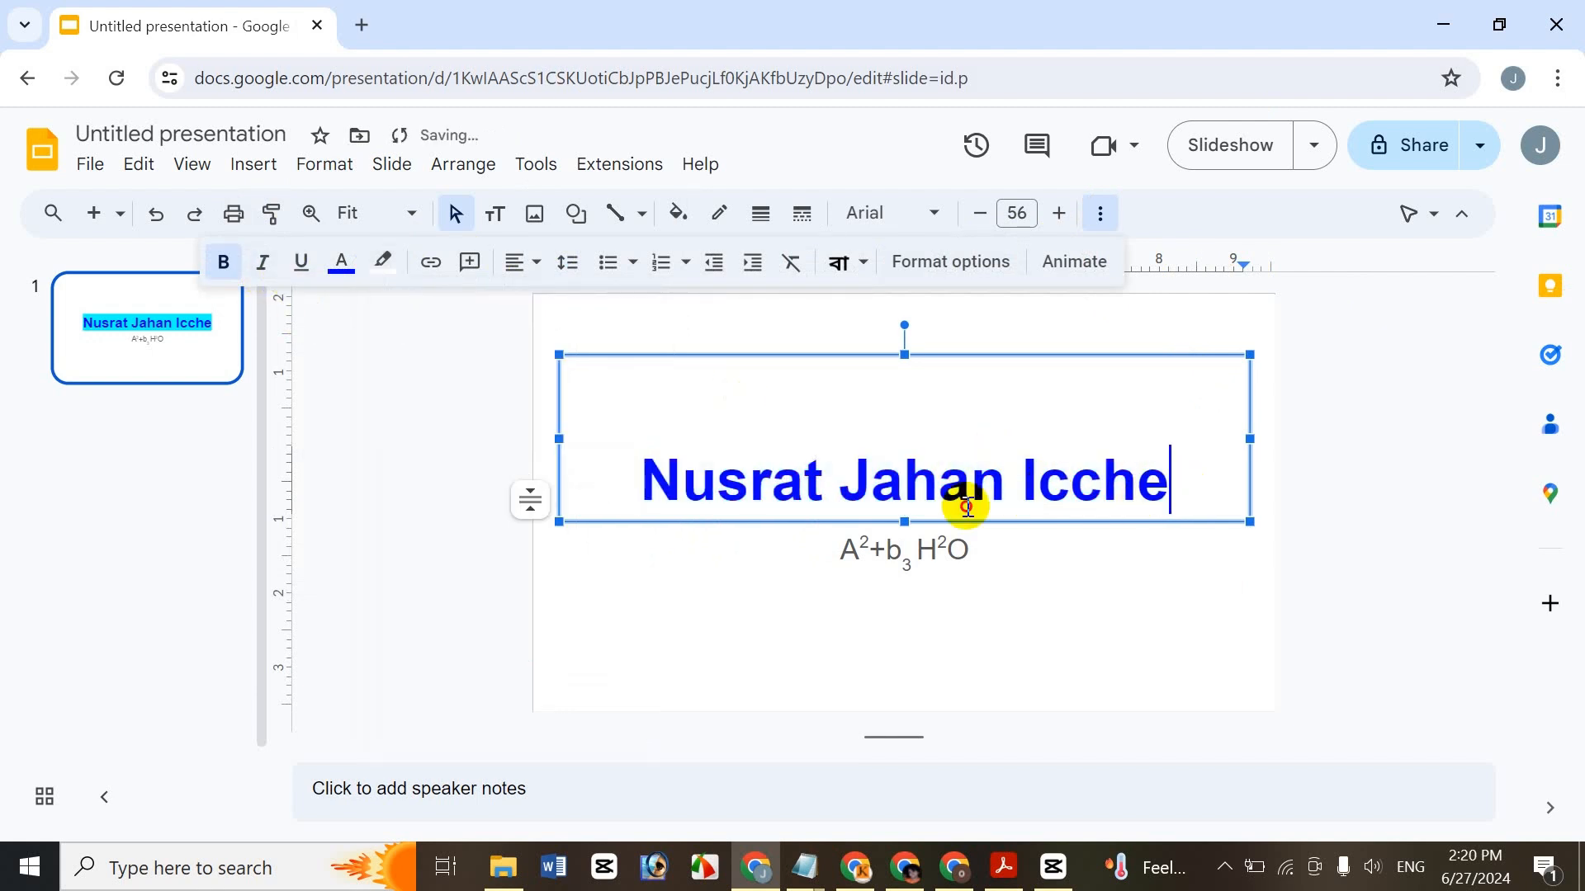
triple_click(967, 506)
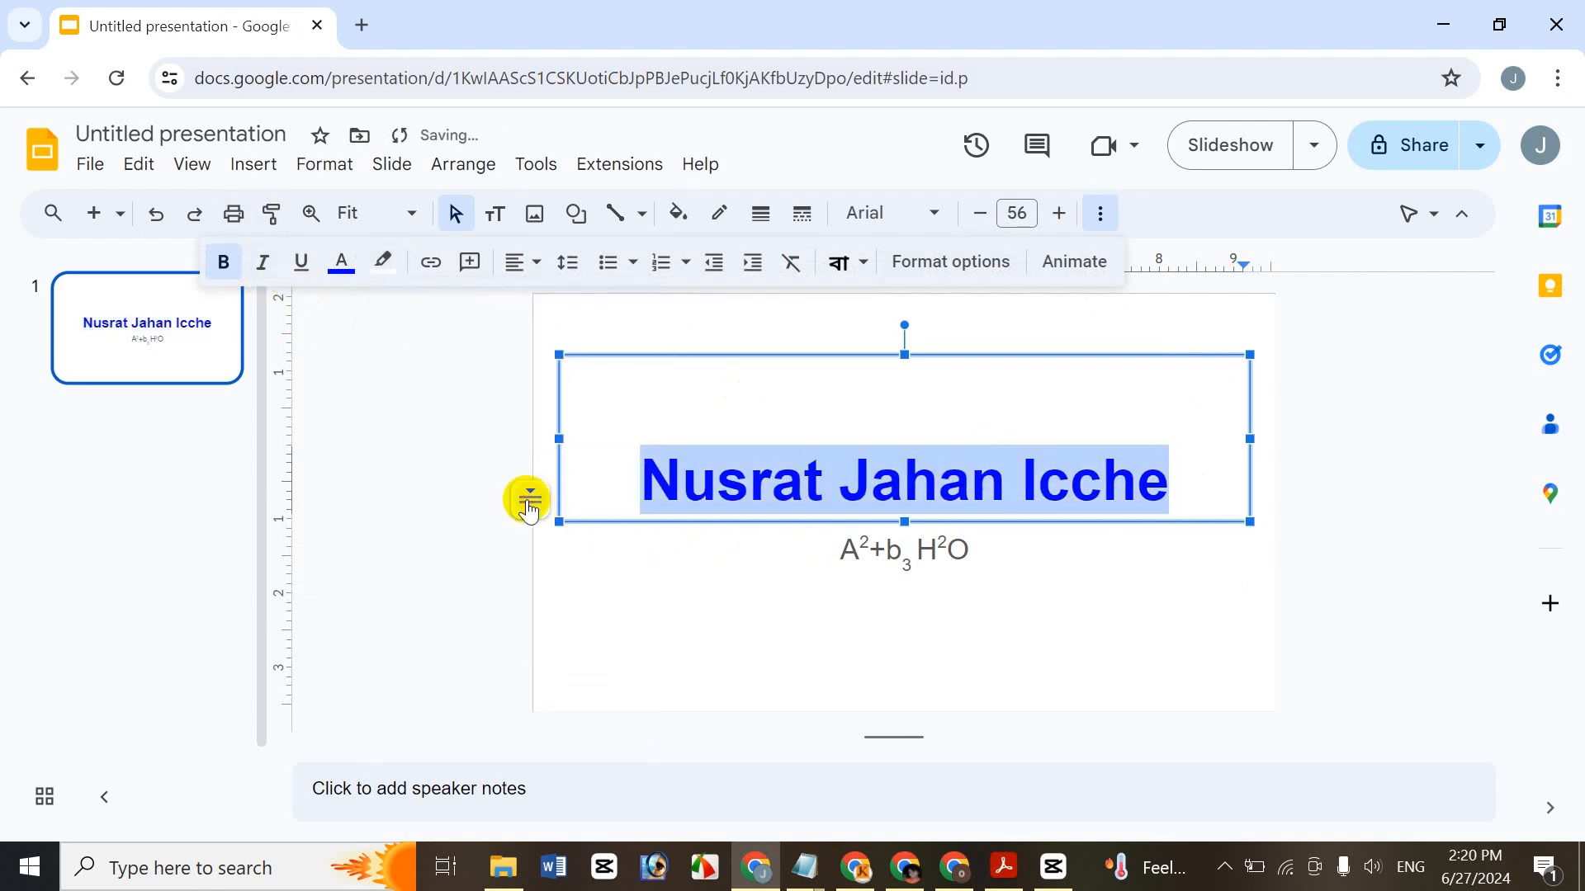
- Browse the Format menu's text options, then close it without changing the title
left_click(275, 169)
mouse_move(320, 166)
mouse_move(462, 235)
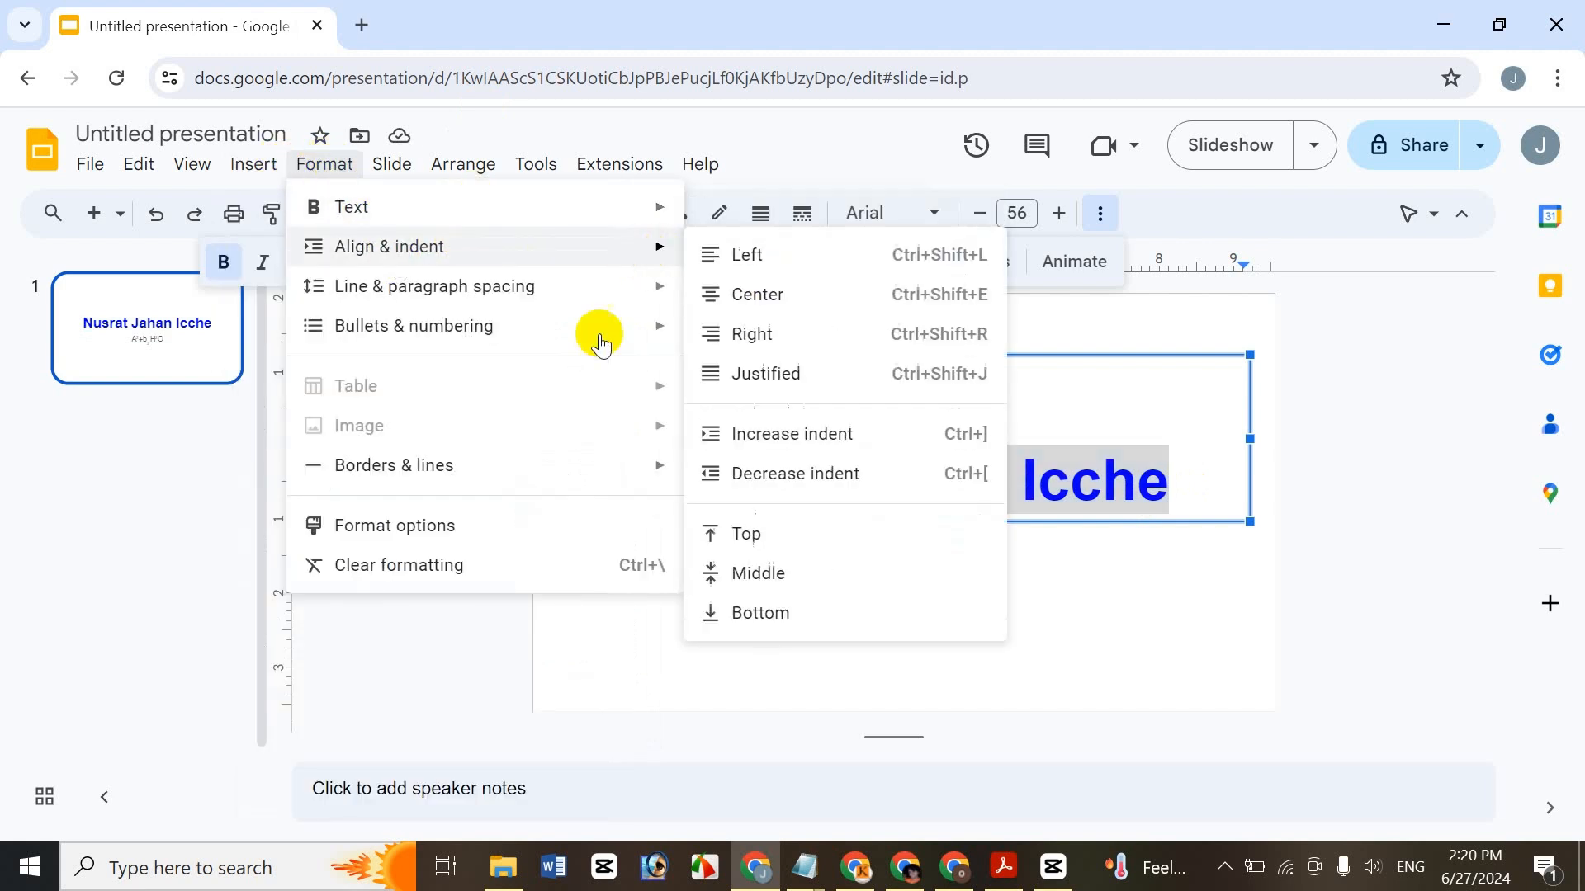
mouse_move(524, 206)
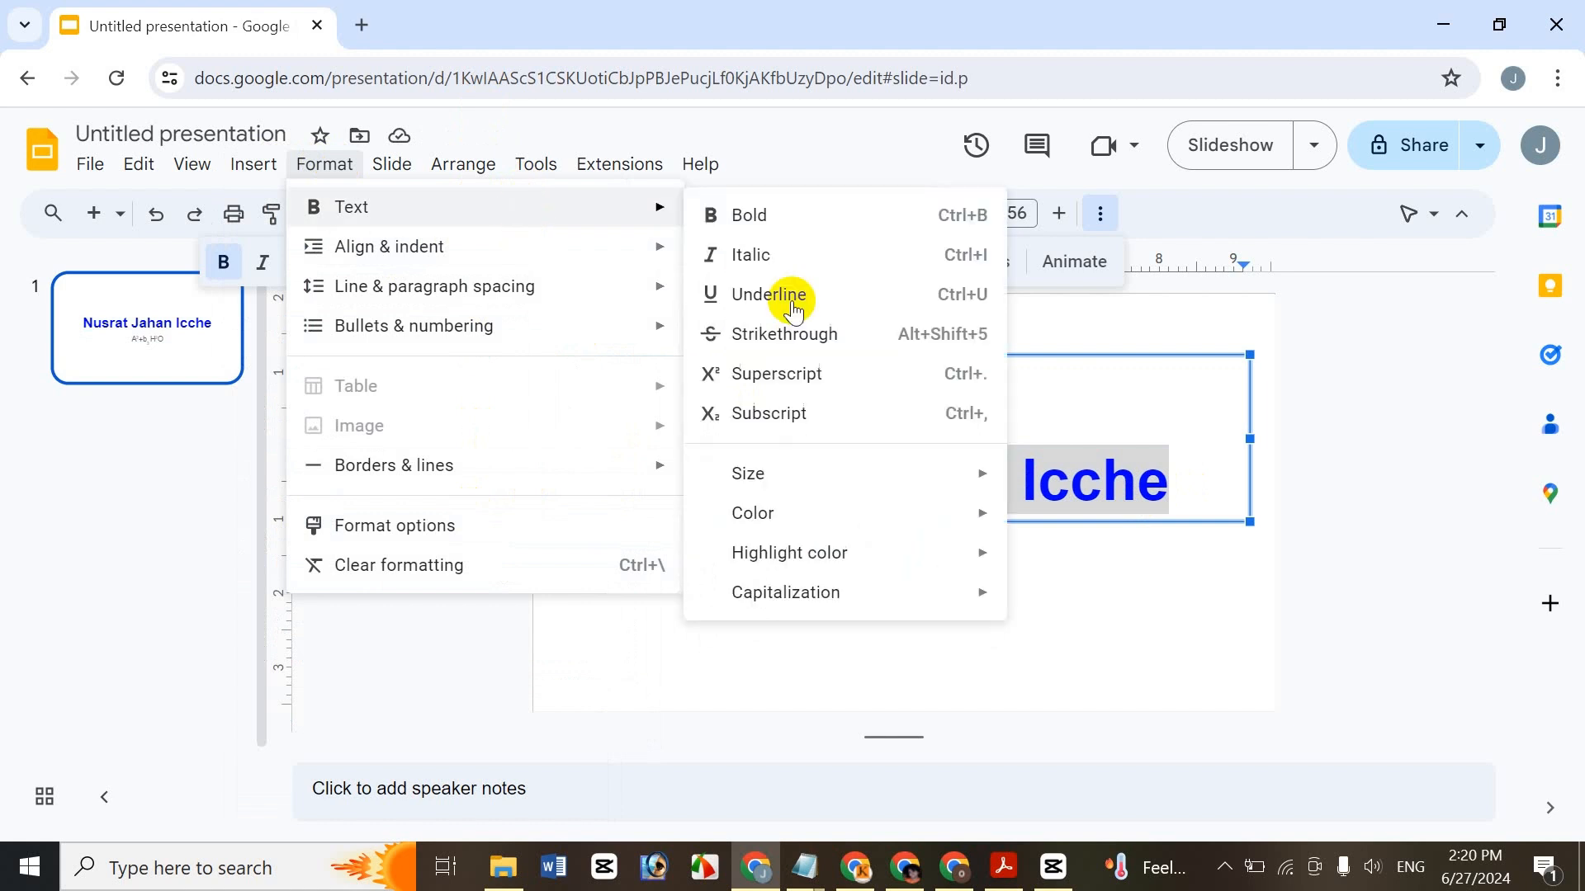
mouse_move(893, 589)
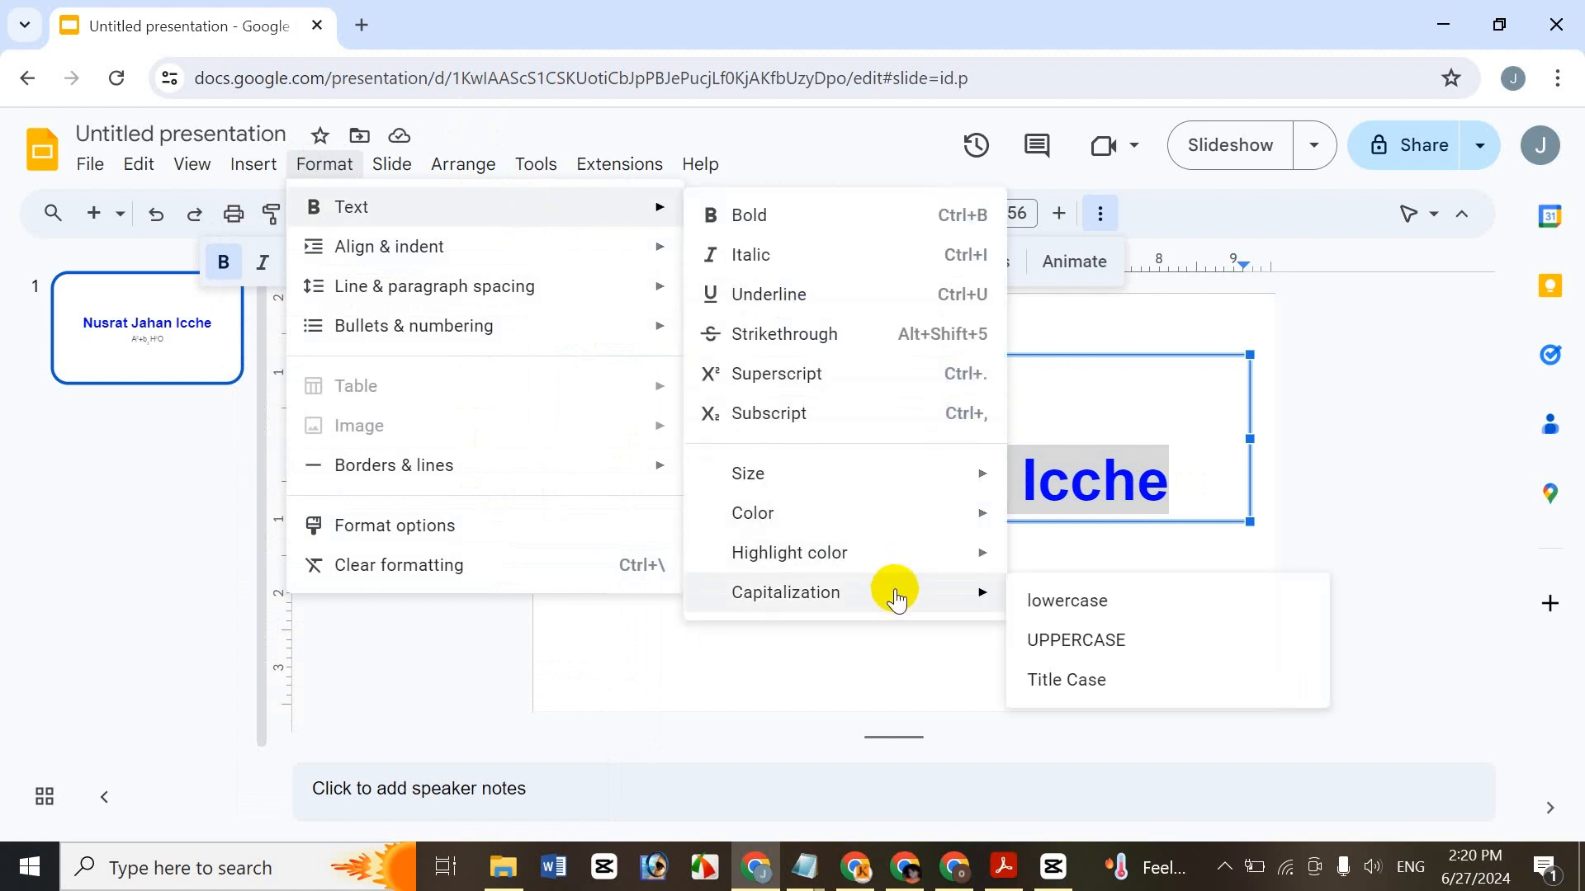
left_click(1397, 318)
left_click(1076, 512)
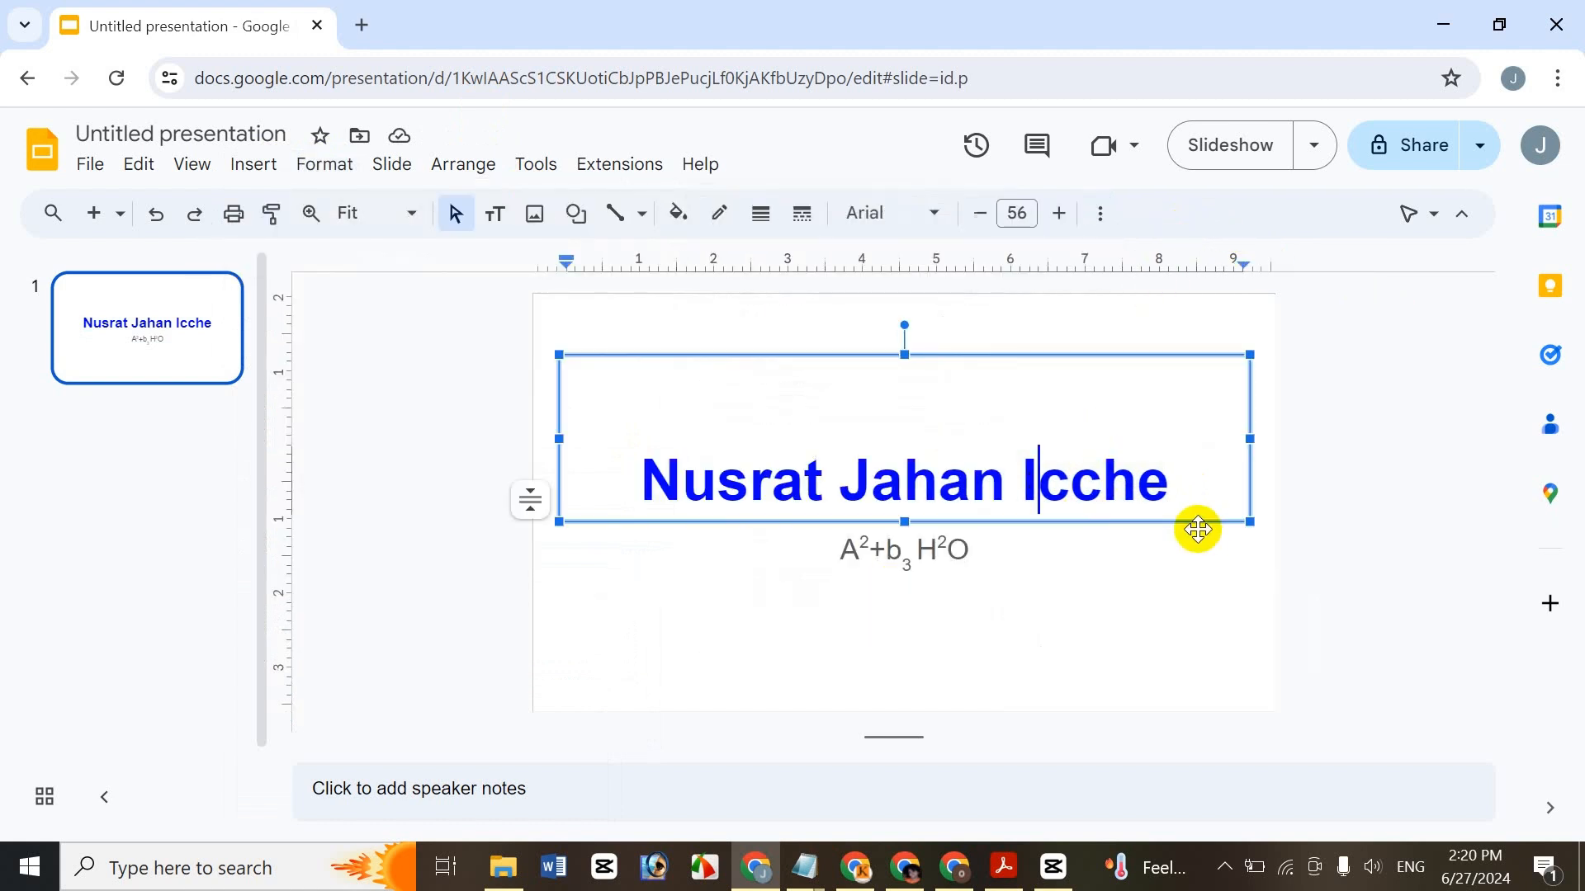
left_click_drag(1178, 470, 610, 441)
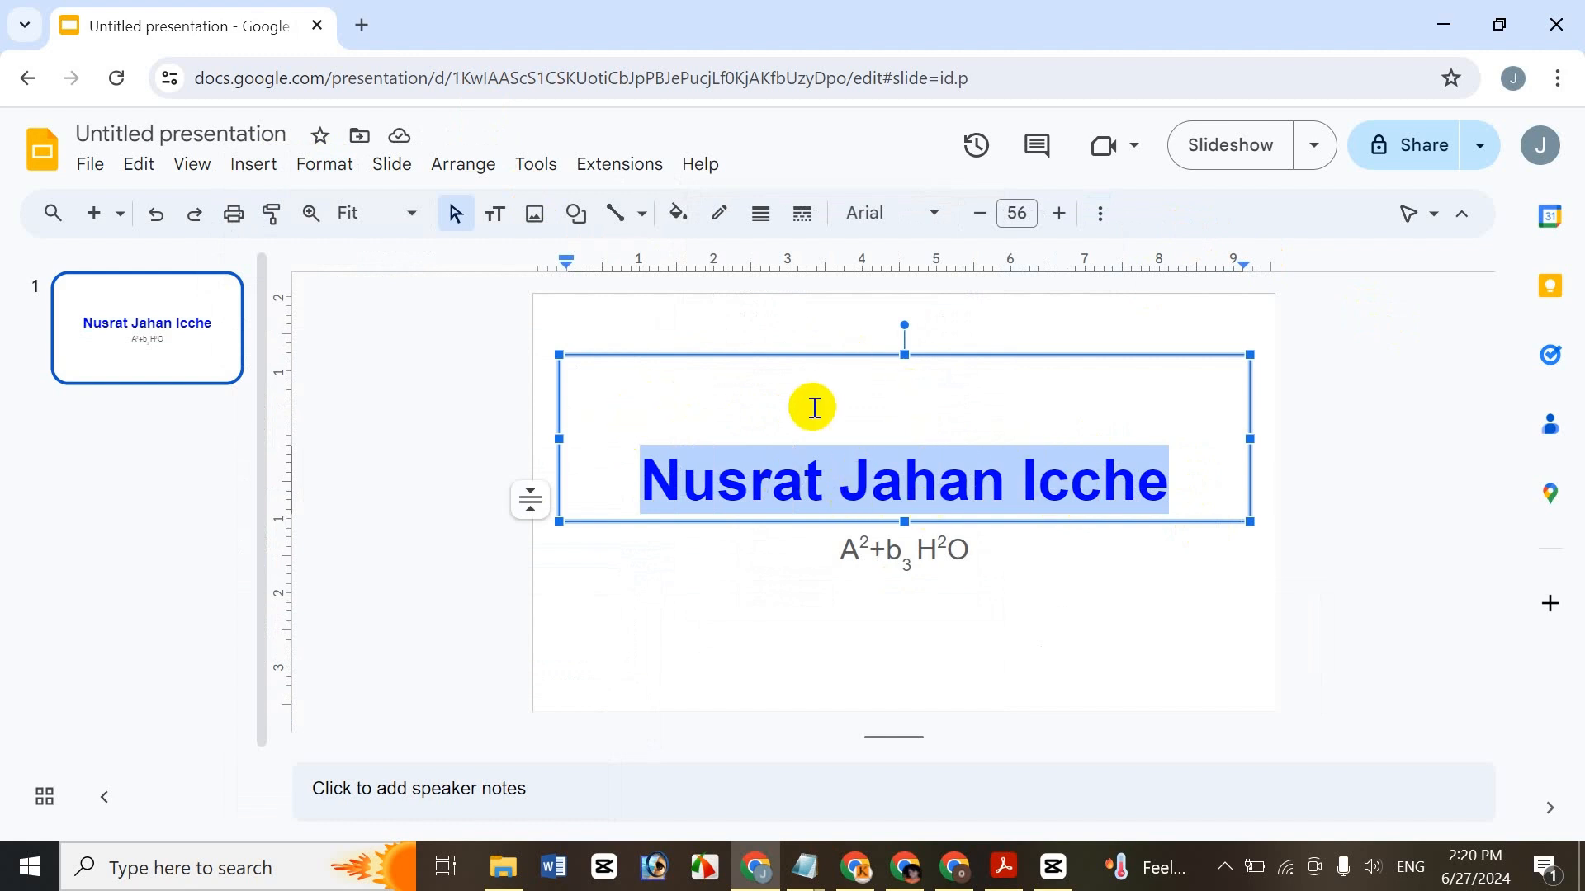
left_click(330, 165)
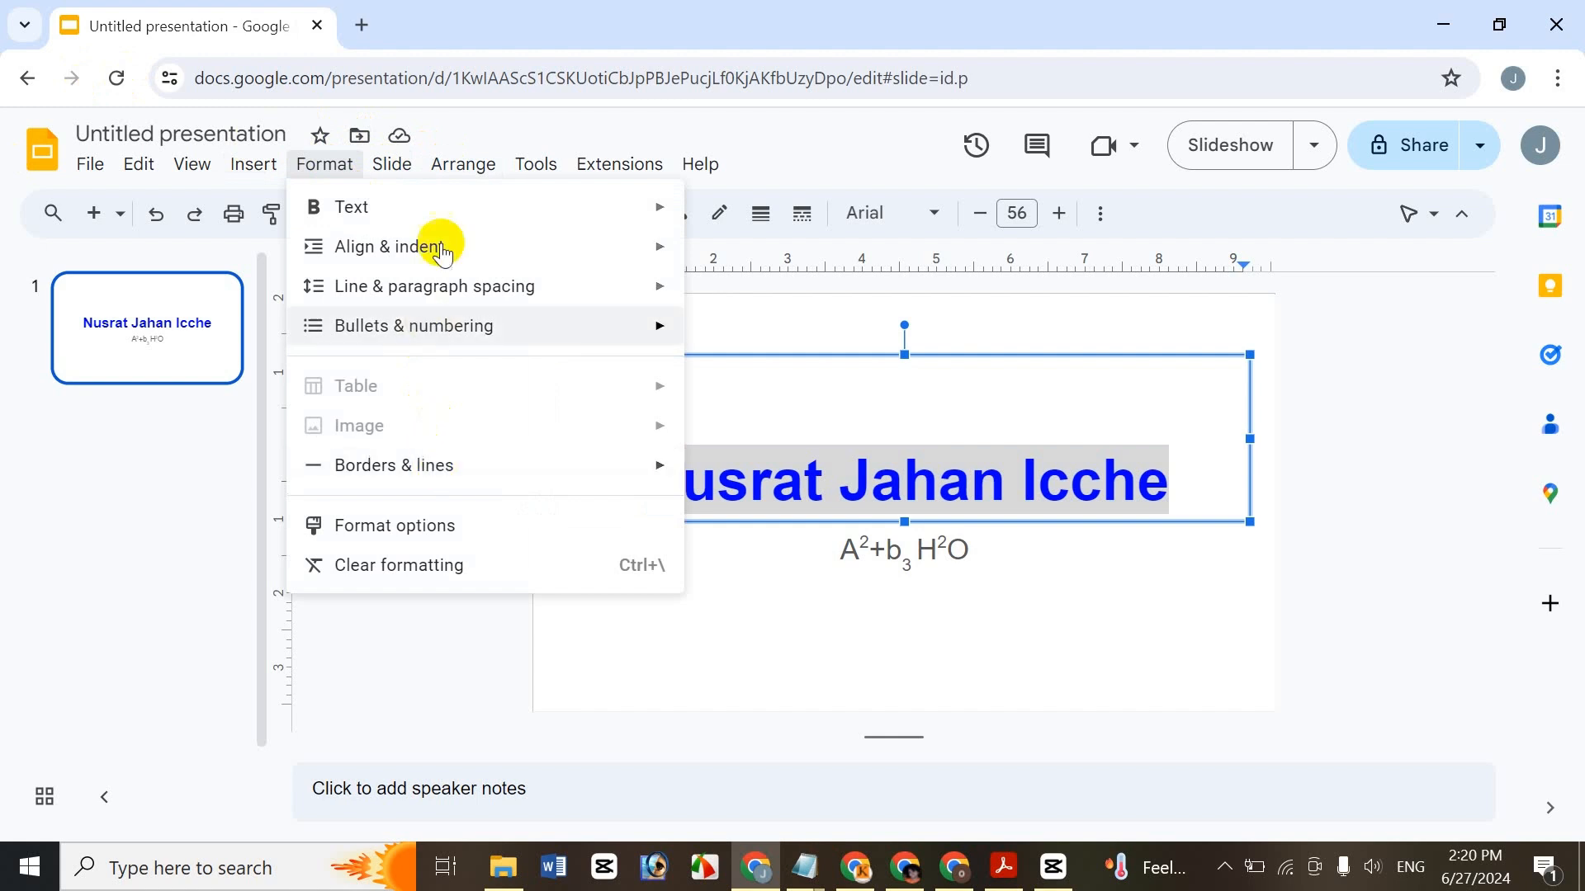
mouse_move(431, 212)
mouse_move(963, 595)
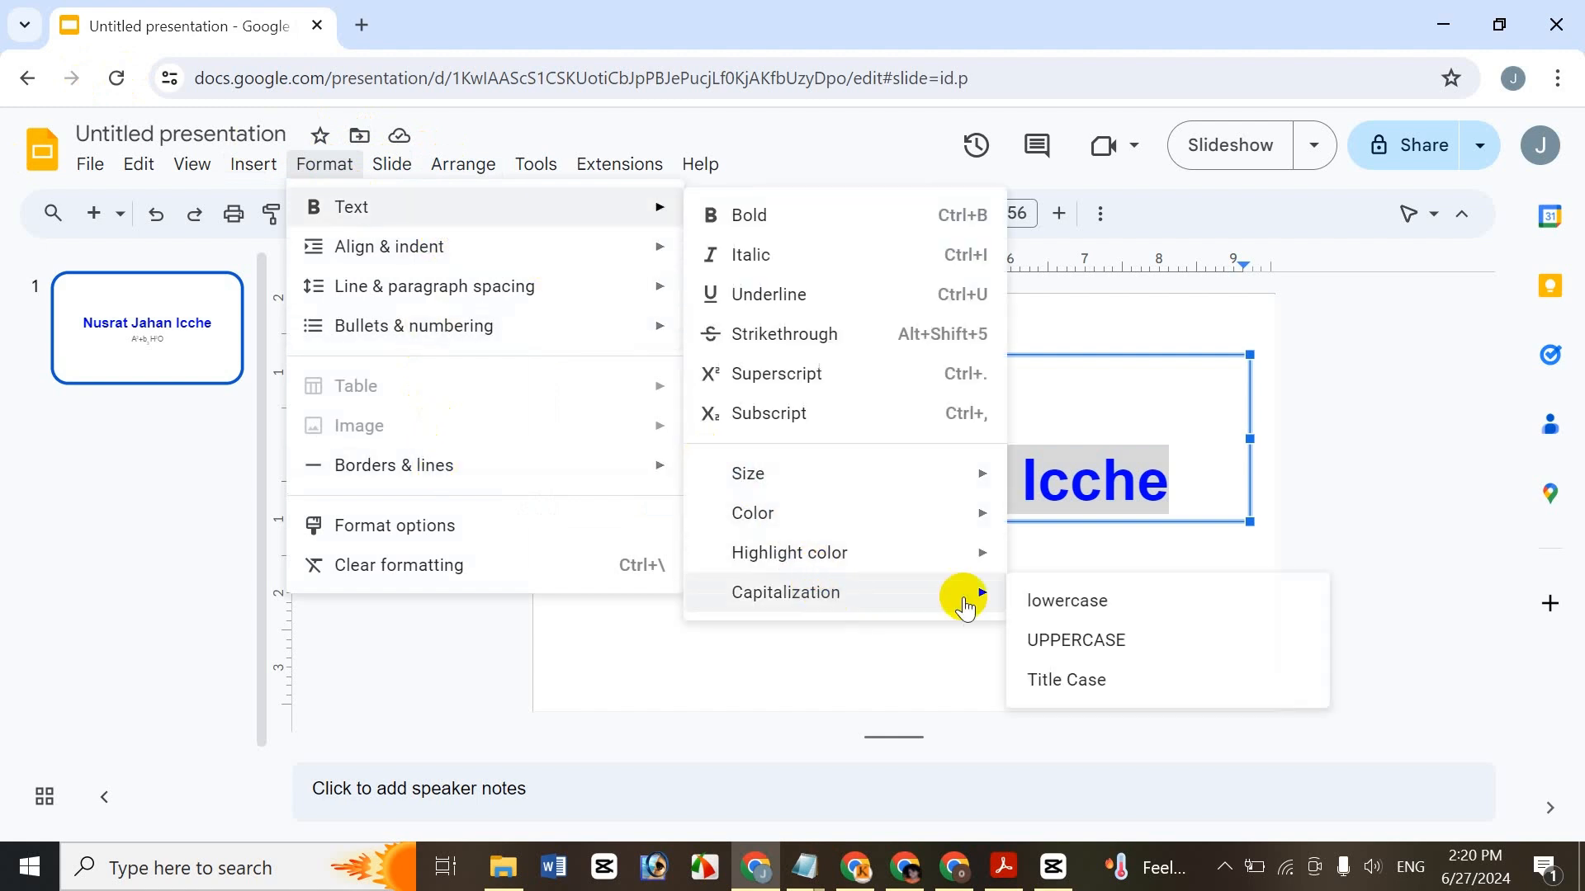
left_click(1070, 608)
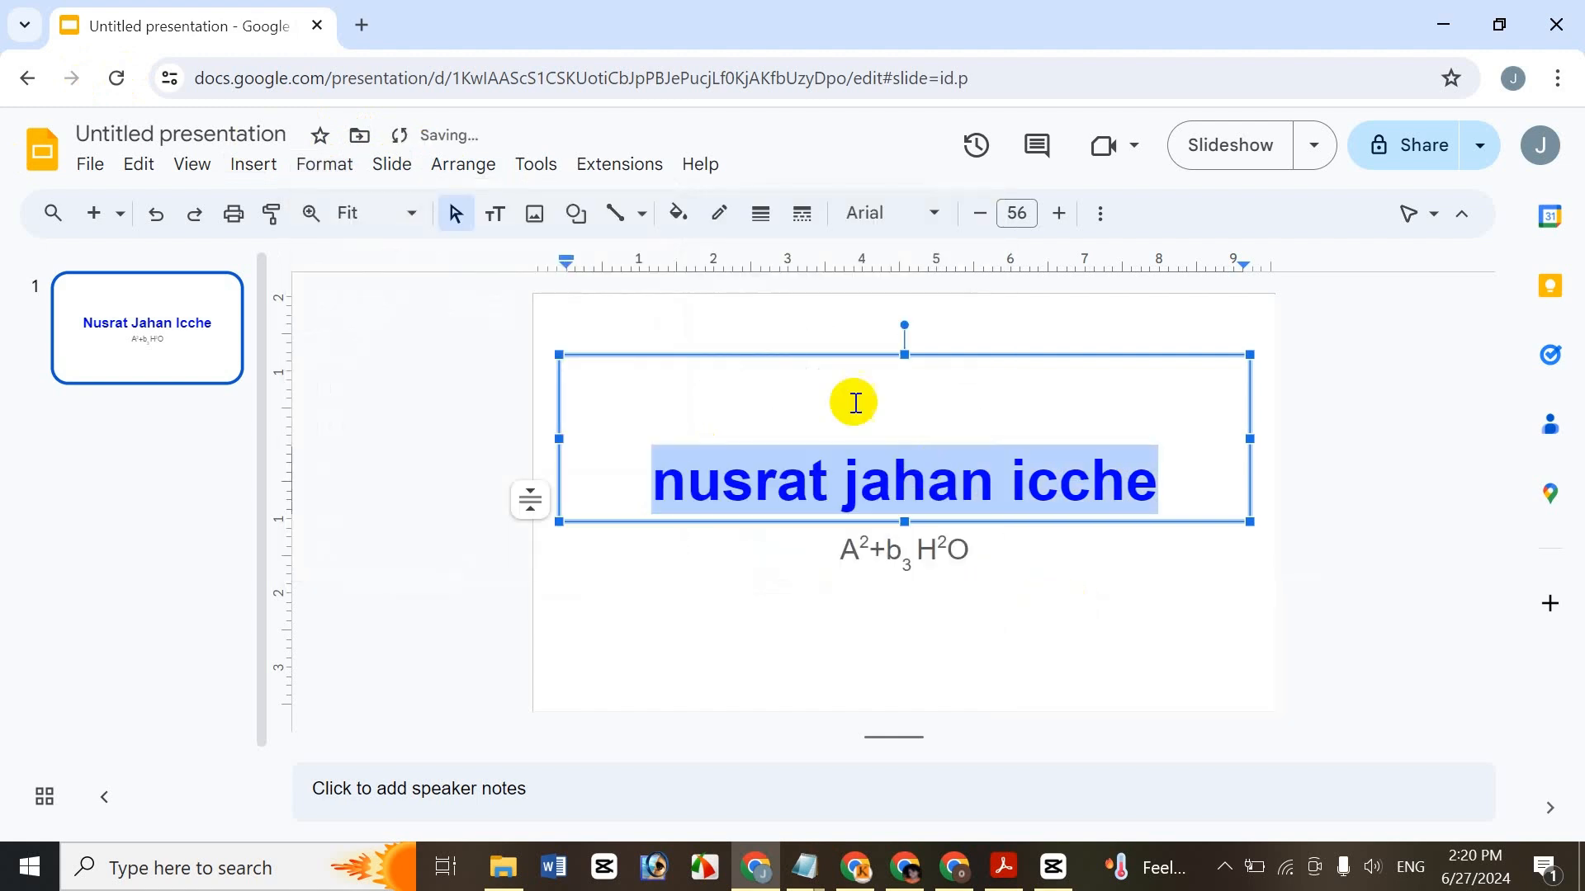
left_click(350, 170)
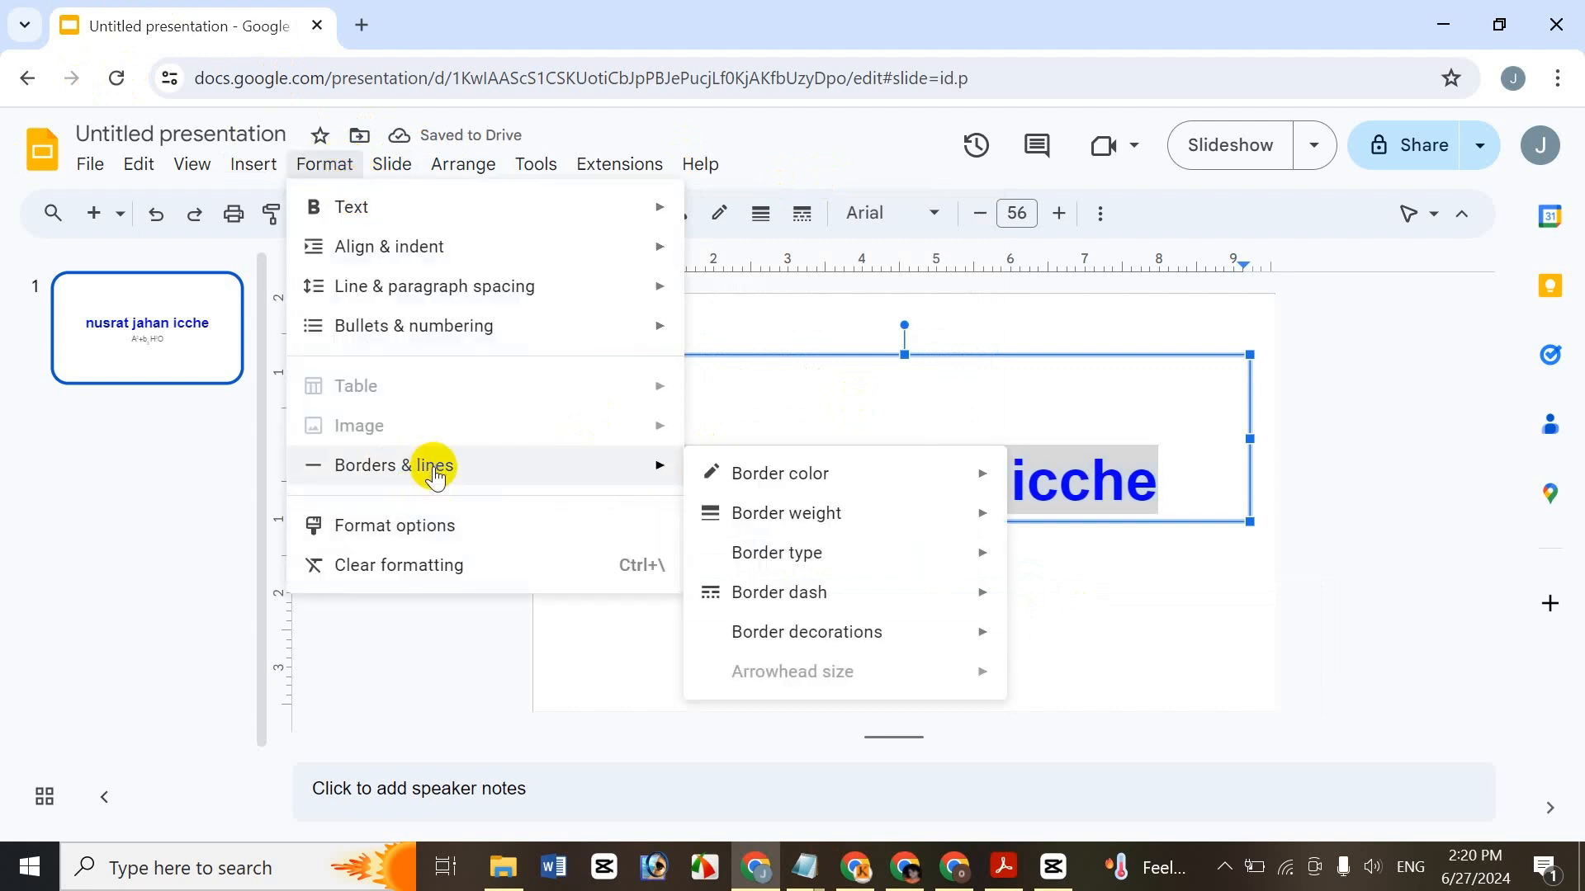
mouse_move(537, 208)
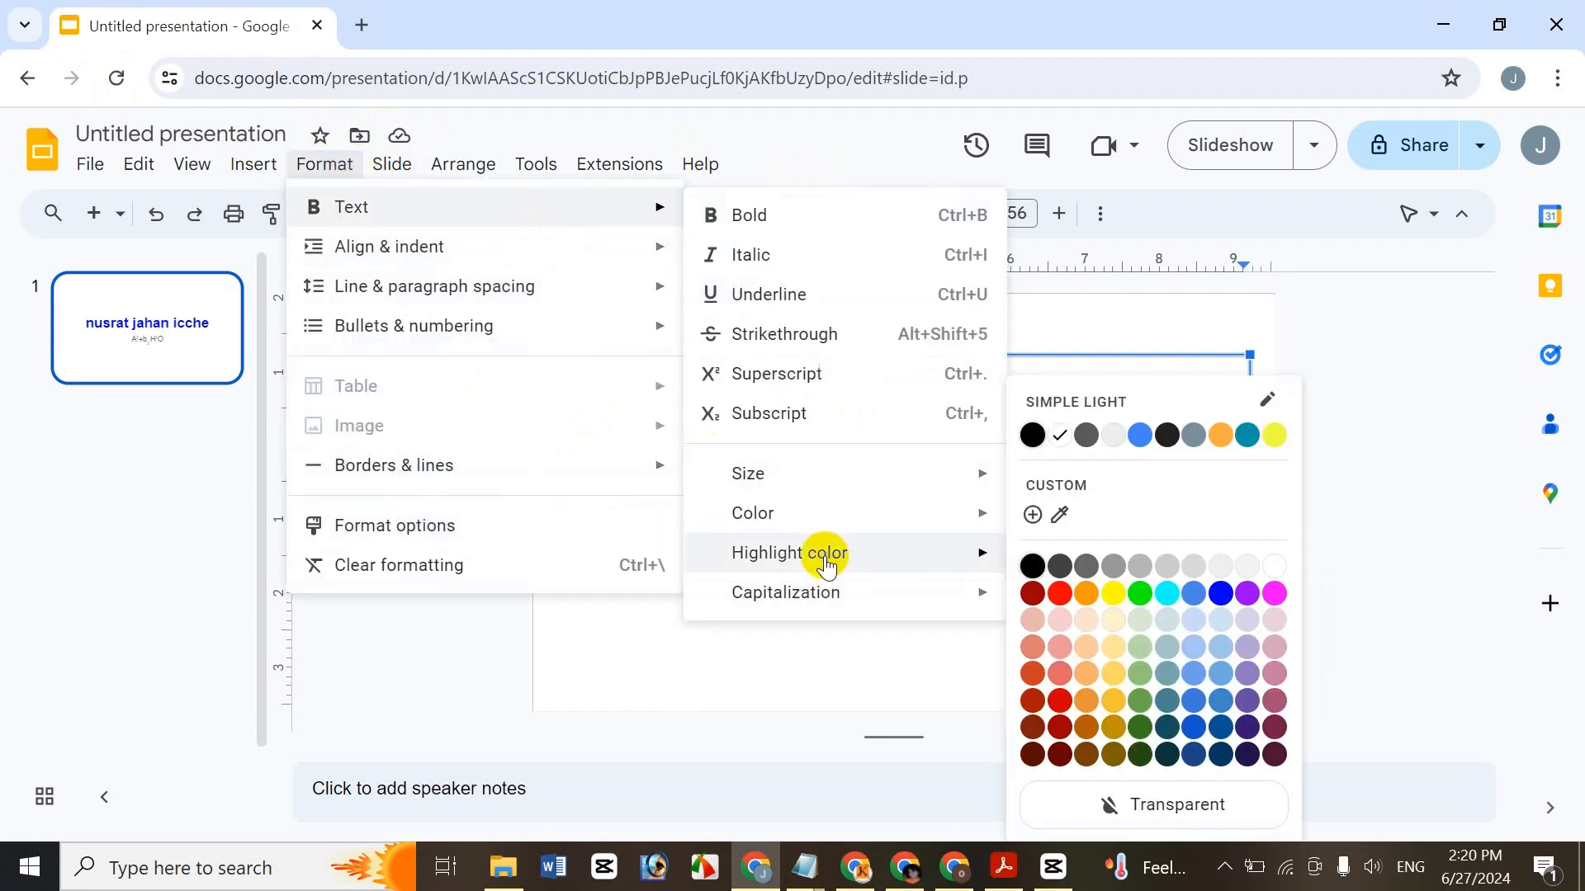
mouse_move(814, 591)
left_click(1178, 656)
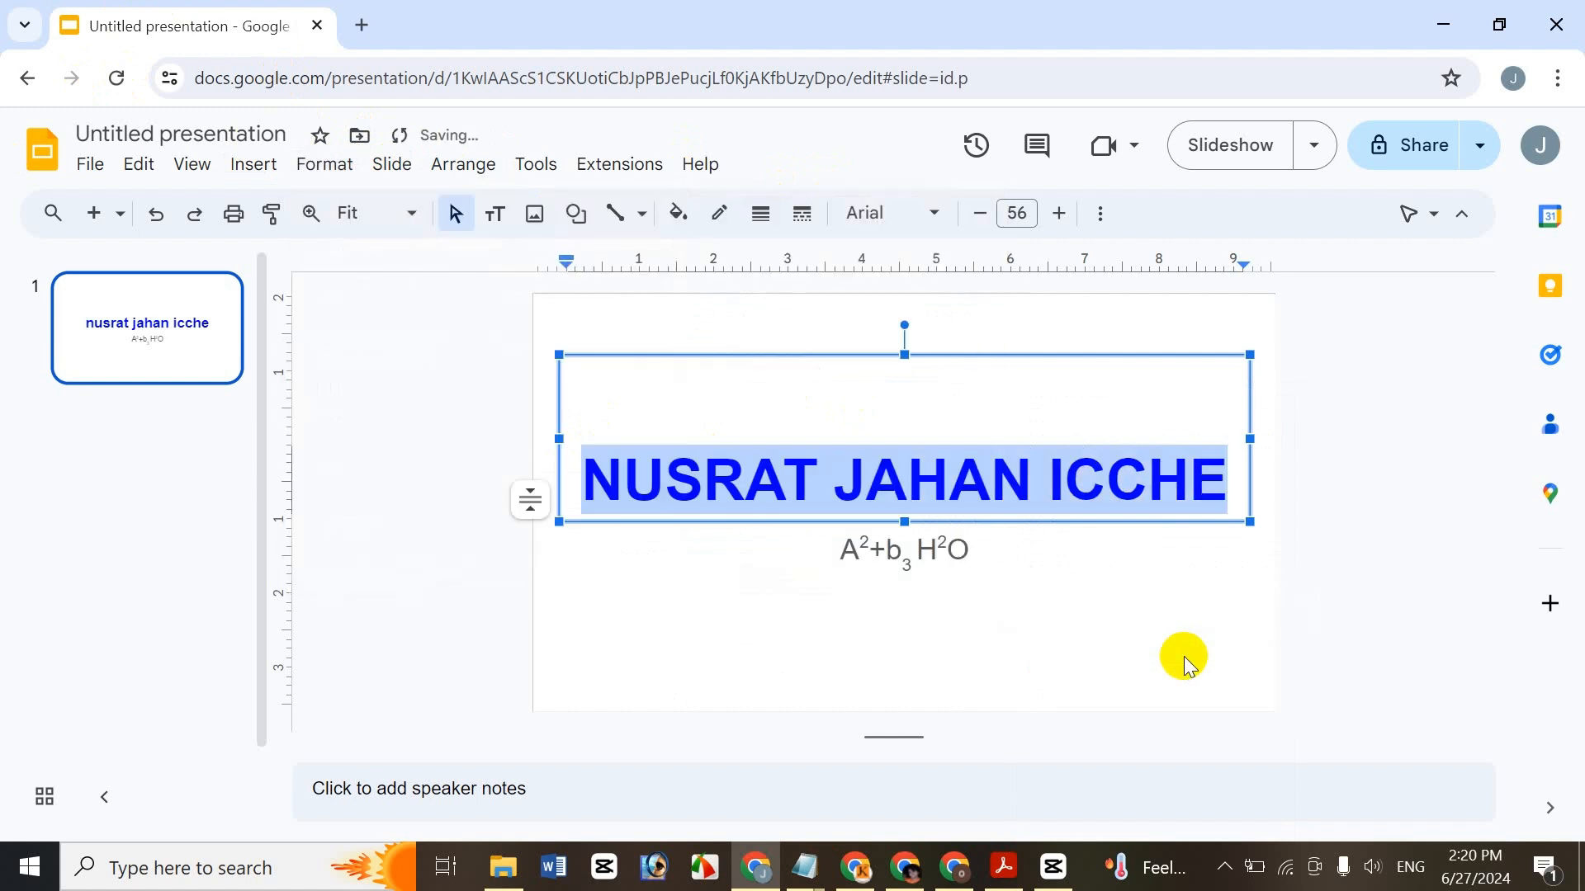
left_click(327, 171)
- Return the title to Title Case
mouse_move(355, 207)
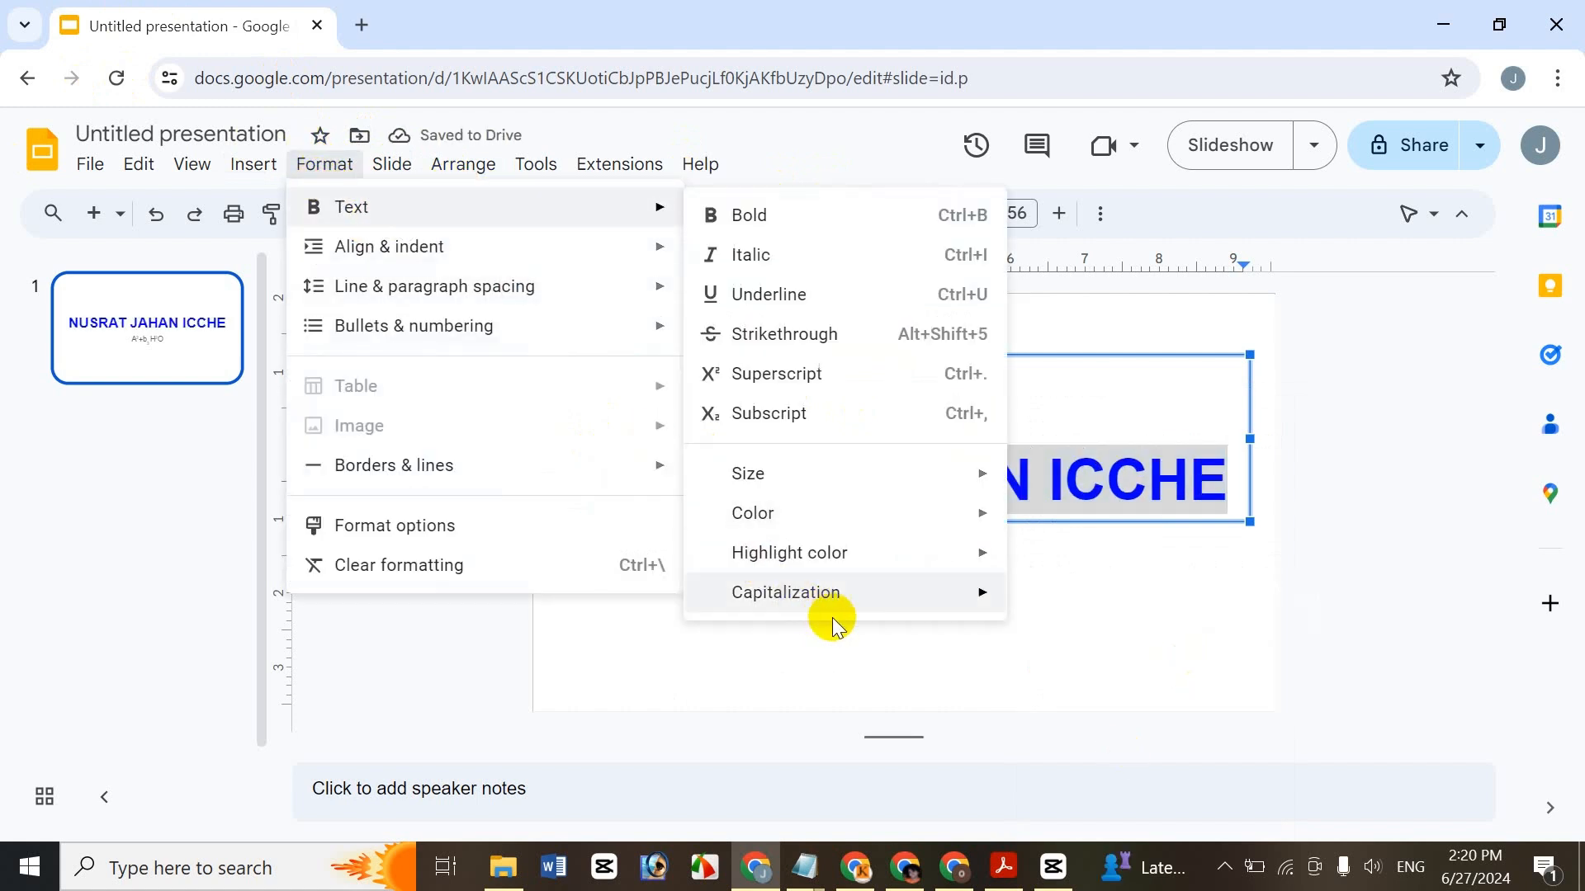
mouse_move(826, 608)
left_click(1120, 693)
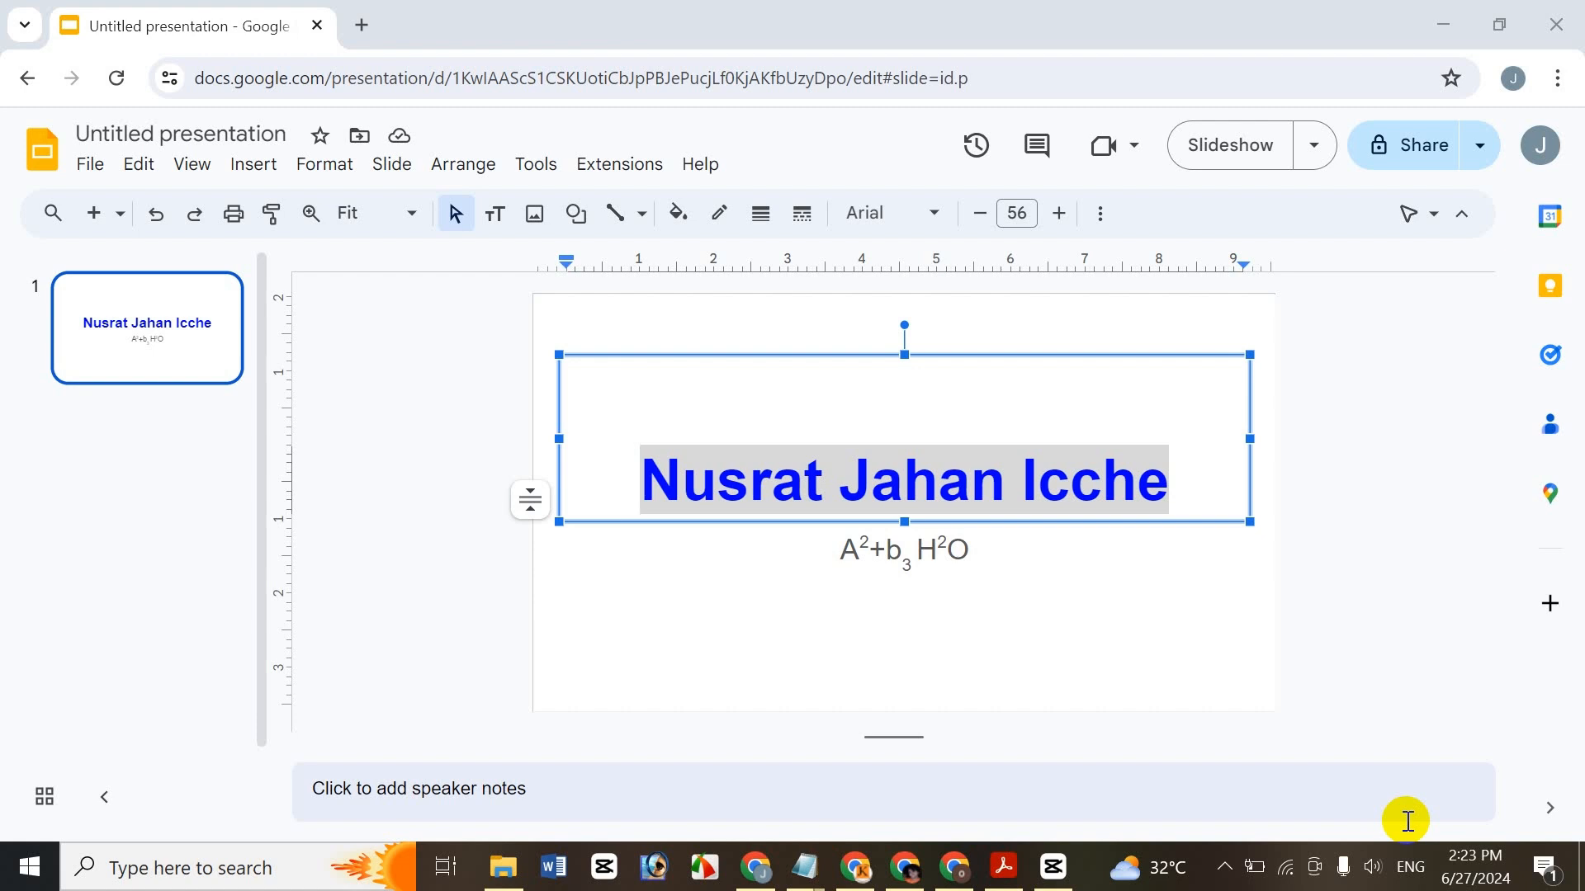
left_click(302, 162)
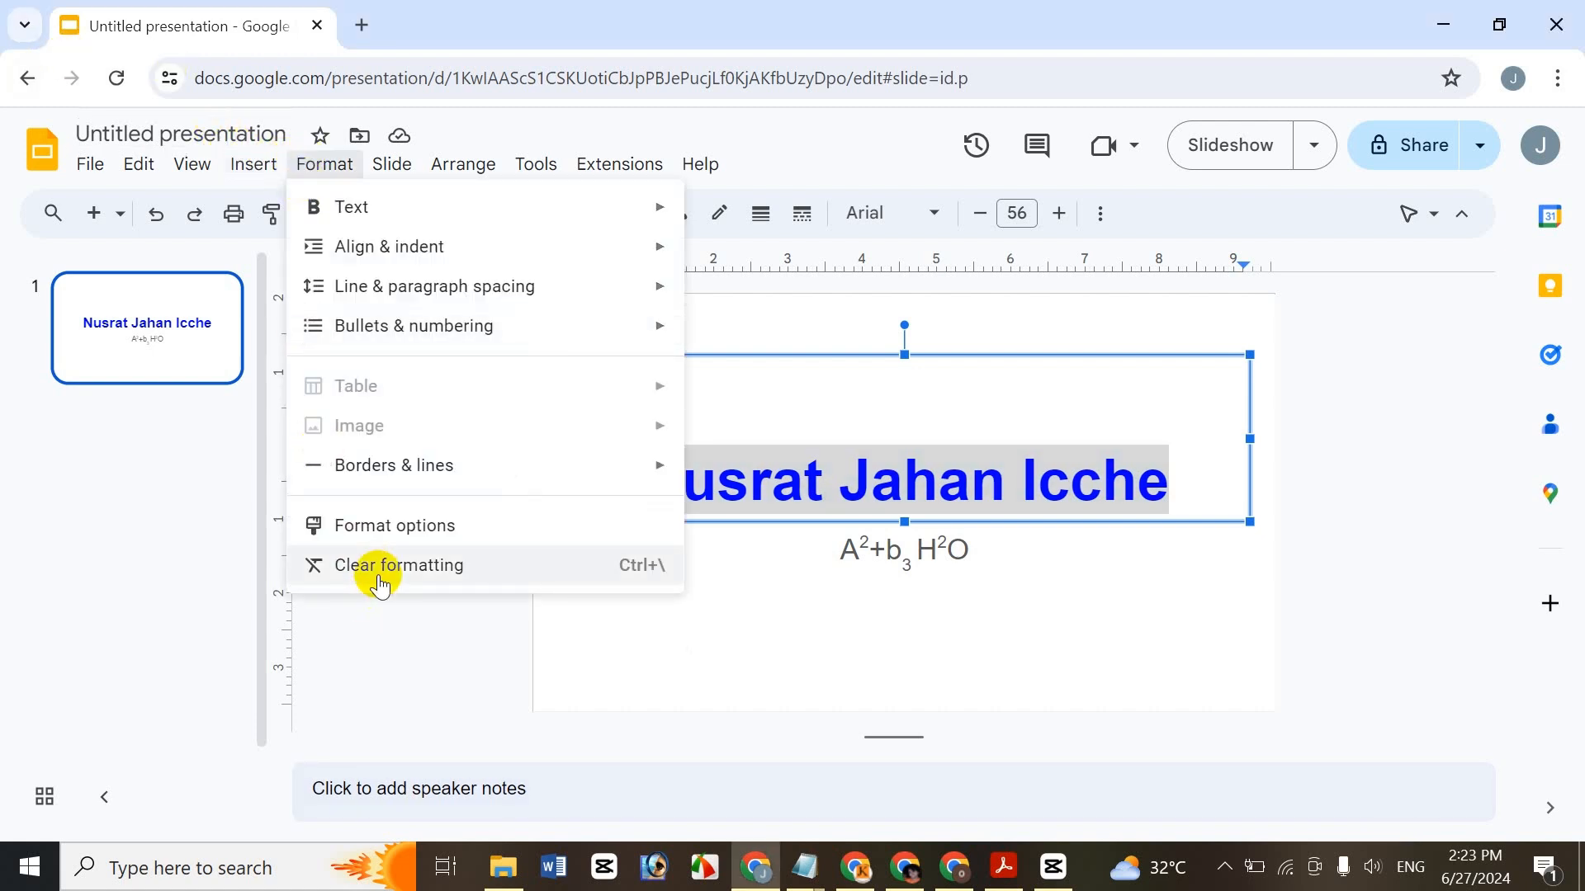
- Set the title font to Impact and enlarge it from 56 to 58
left_click(1154, 355)
left_click(881, 213)
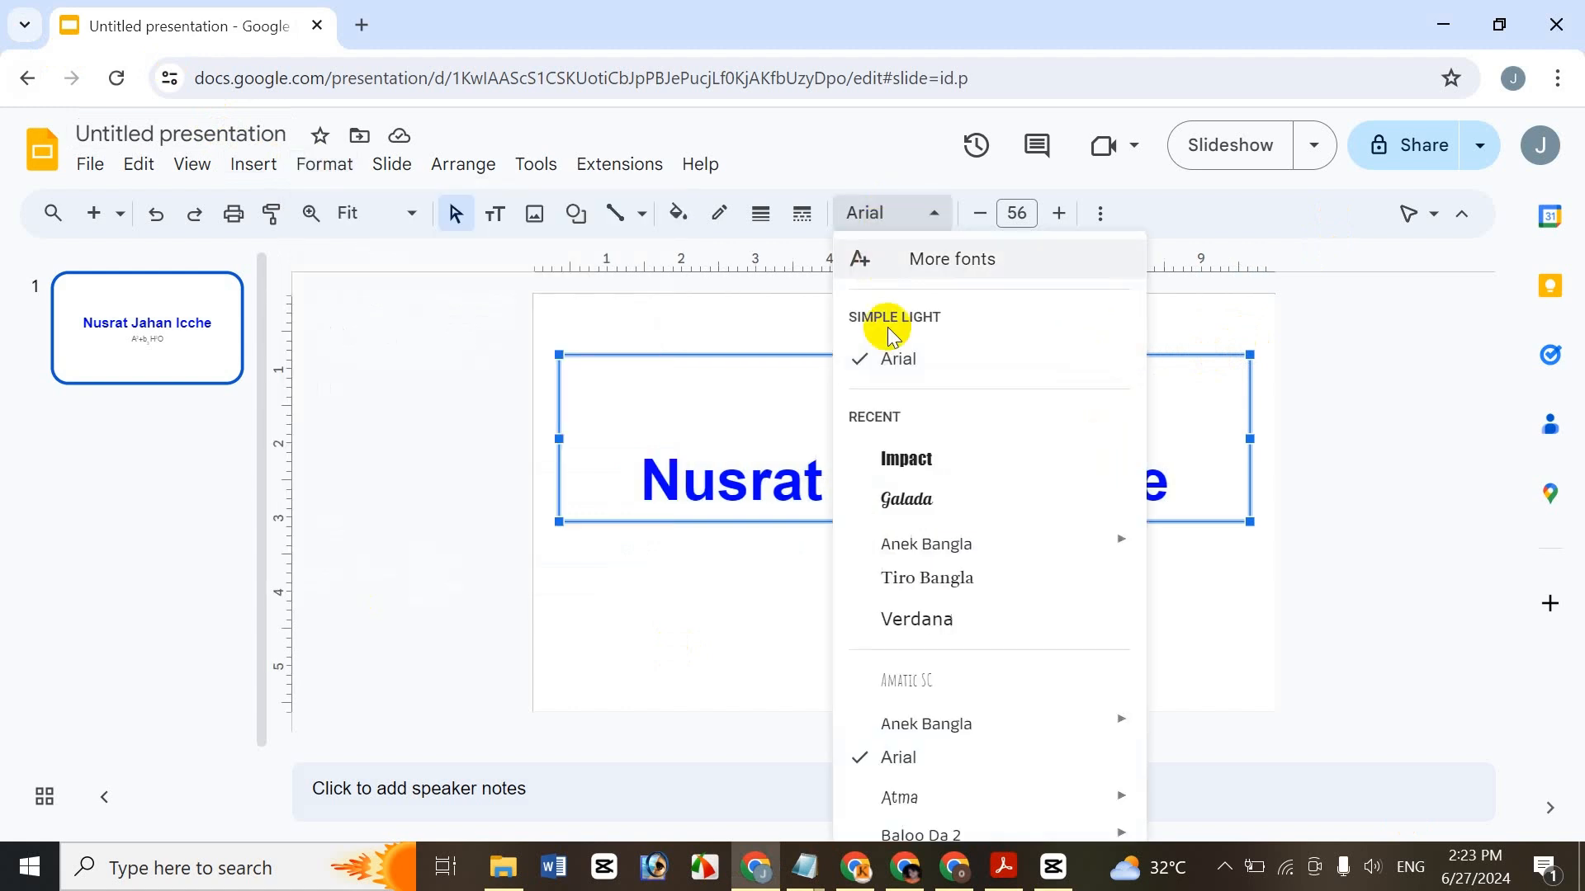
left_click(899, 458)
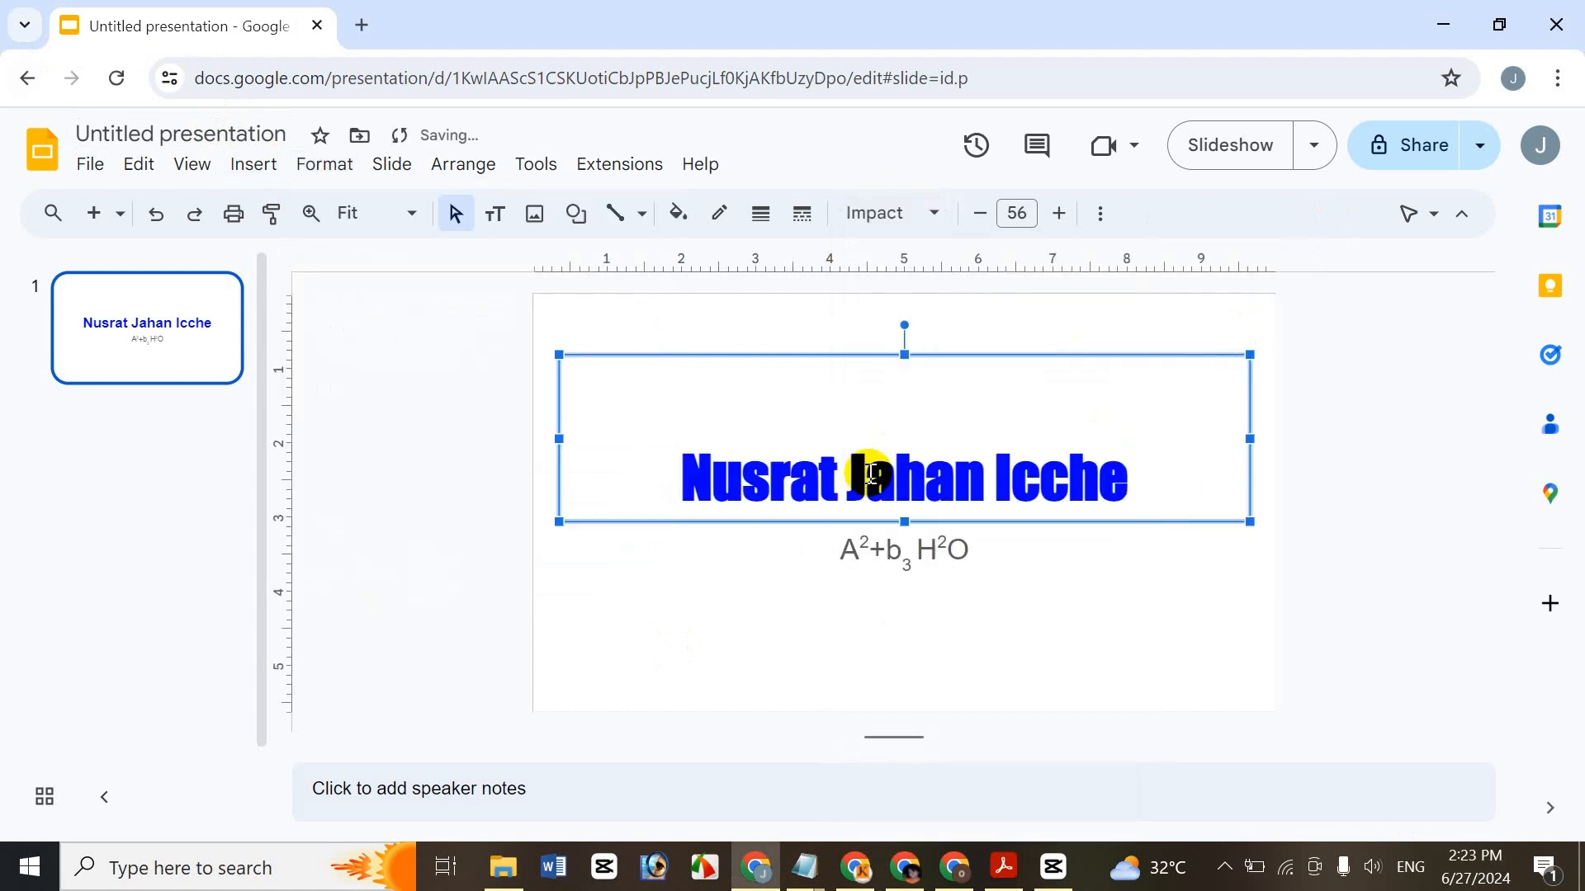
double_click(1055, 212)
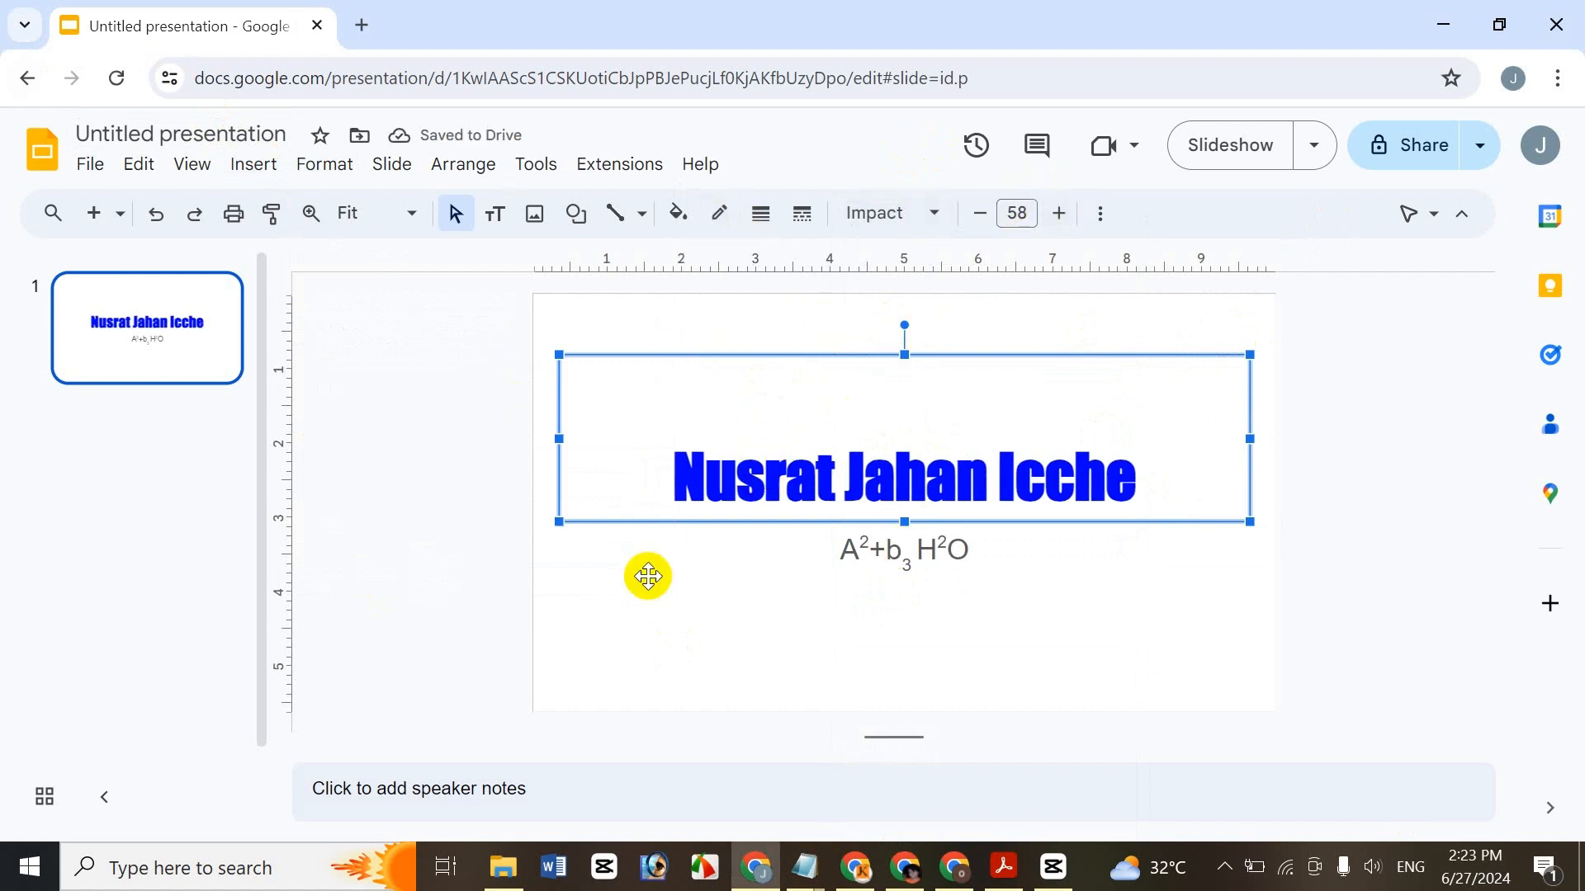
- Clear the title's formatting back to plain Arial and bring the tutorial PDF forward
left_click(313, 178)
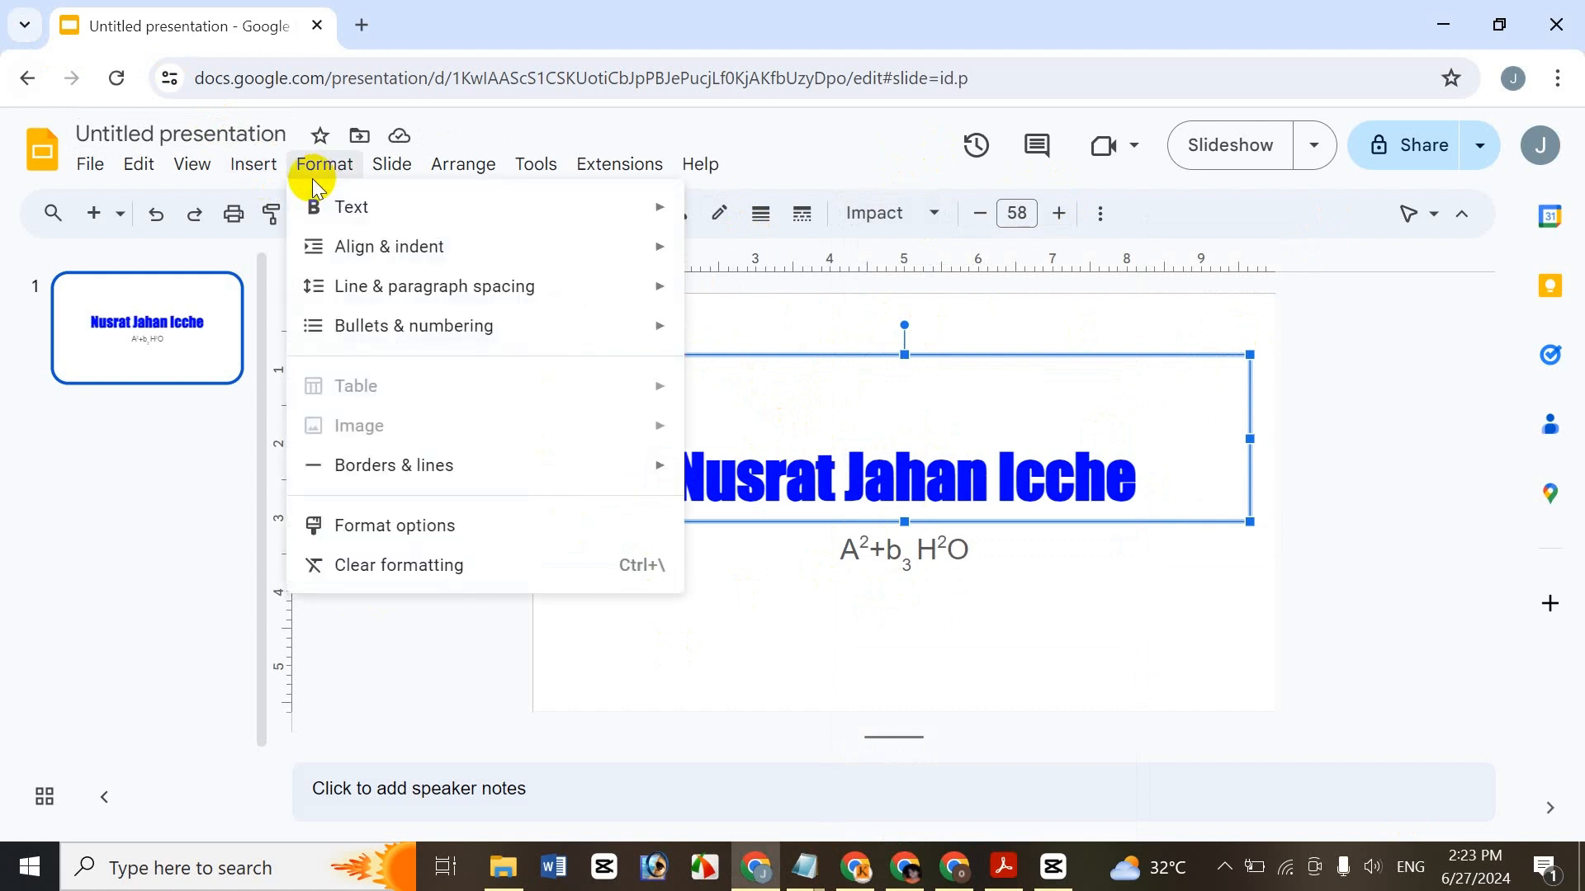
left_click(430, 582)
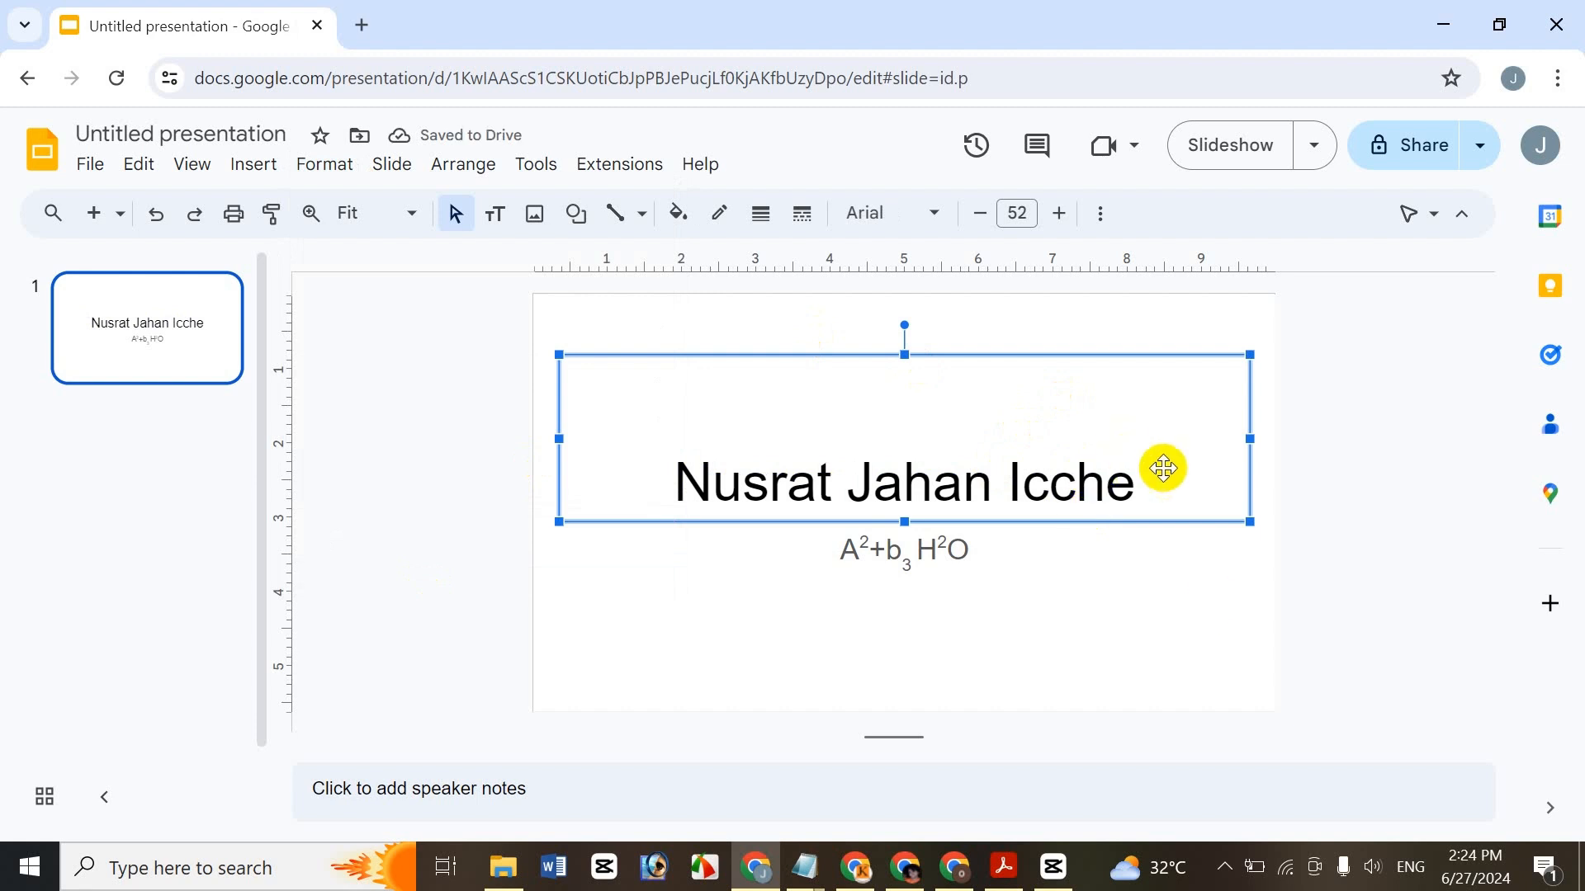
left_click(1020, 860)
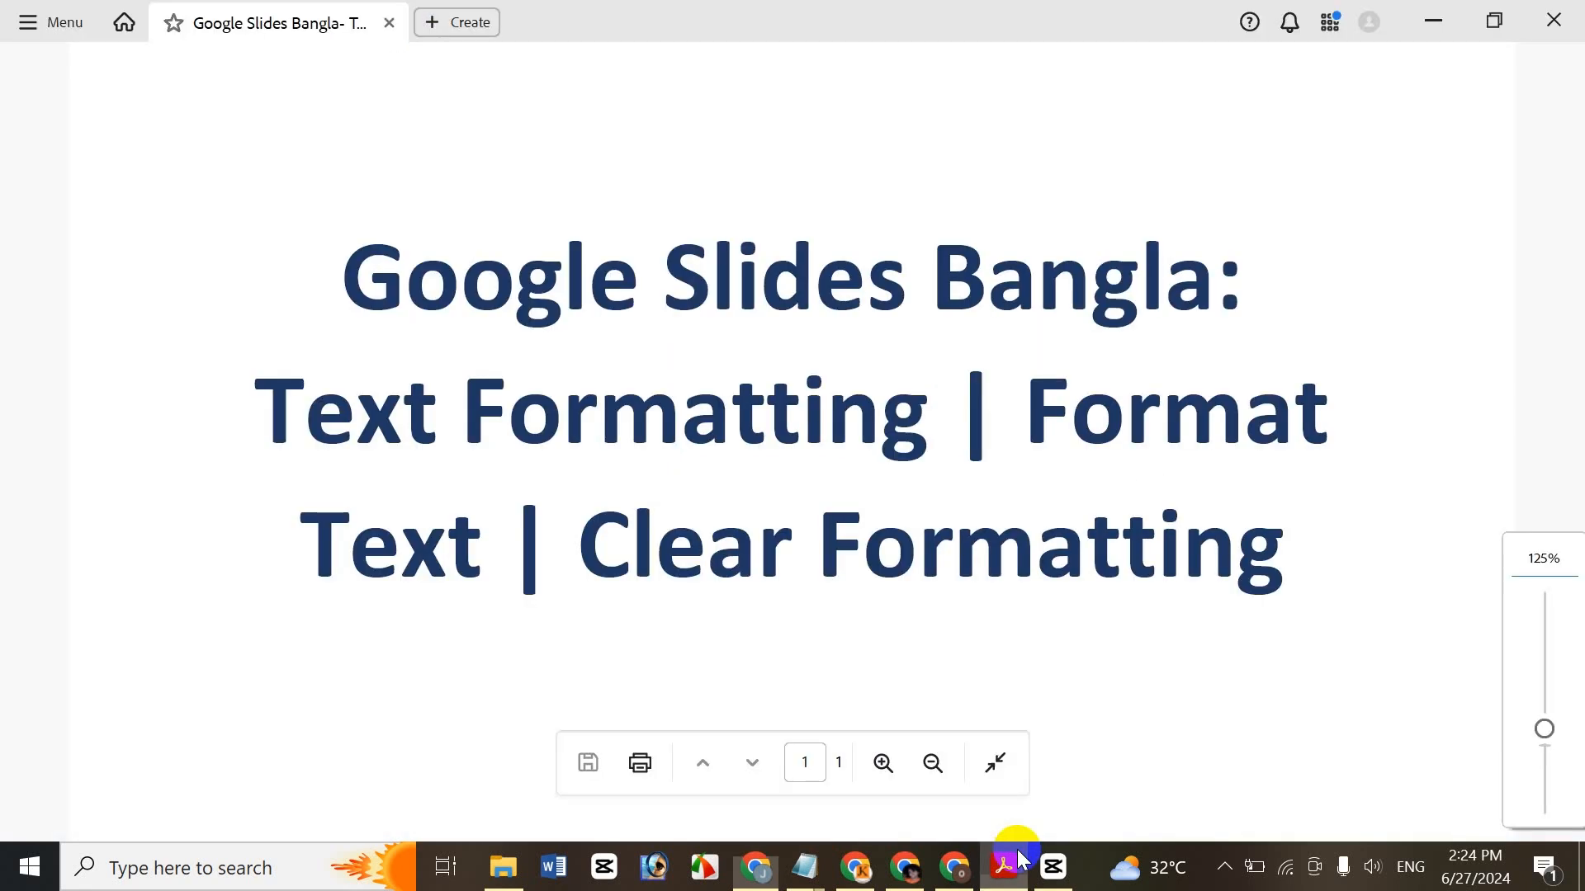